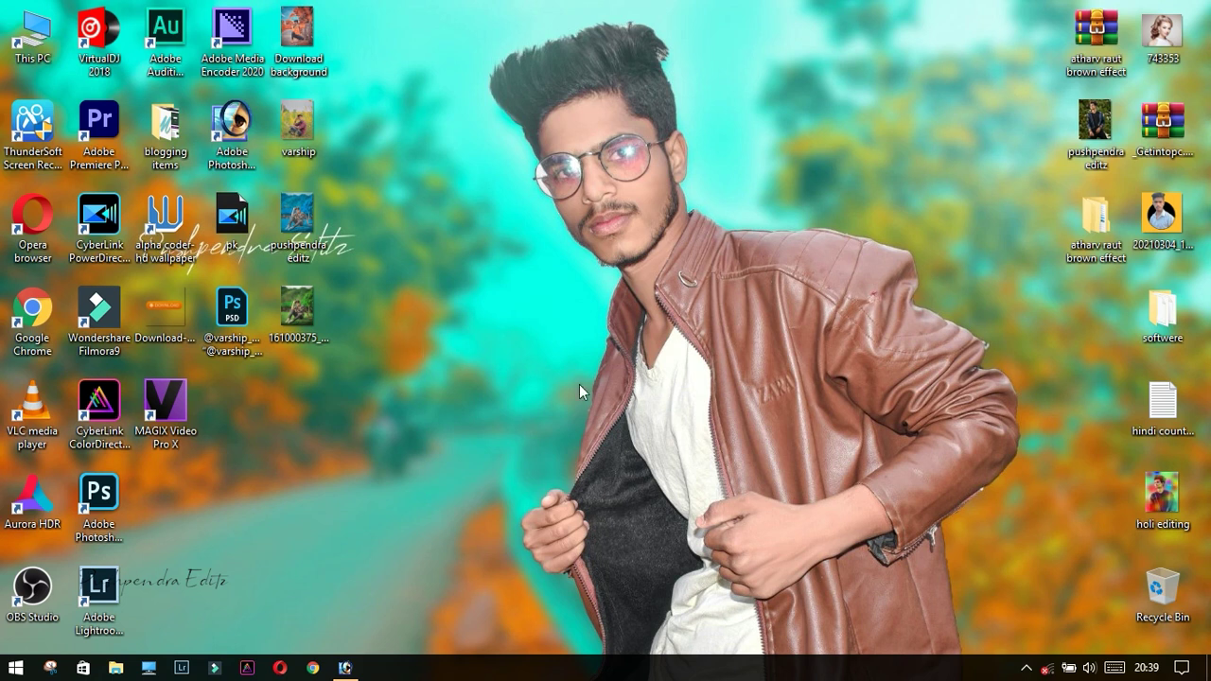
Refresh the desktop, then browse to the Desktop and open the denim-jacket portrait JPEG
right_click(432, 266)
click(468, 343)
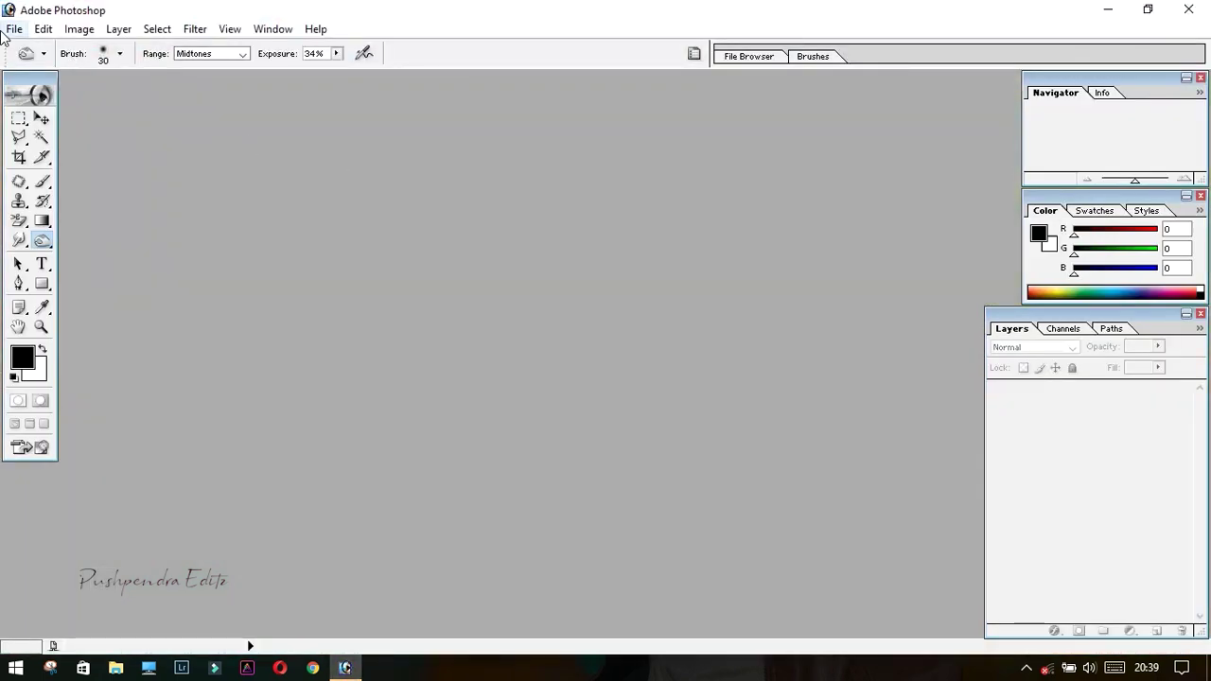
click(14, 28)
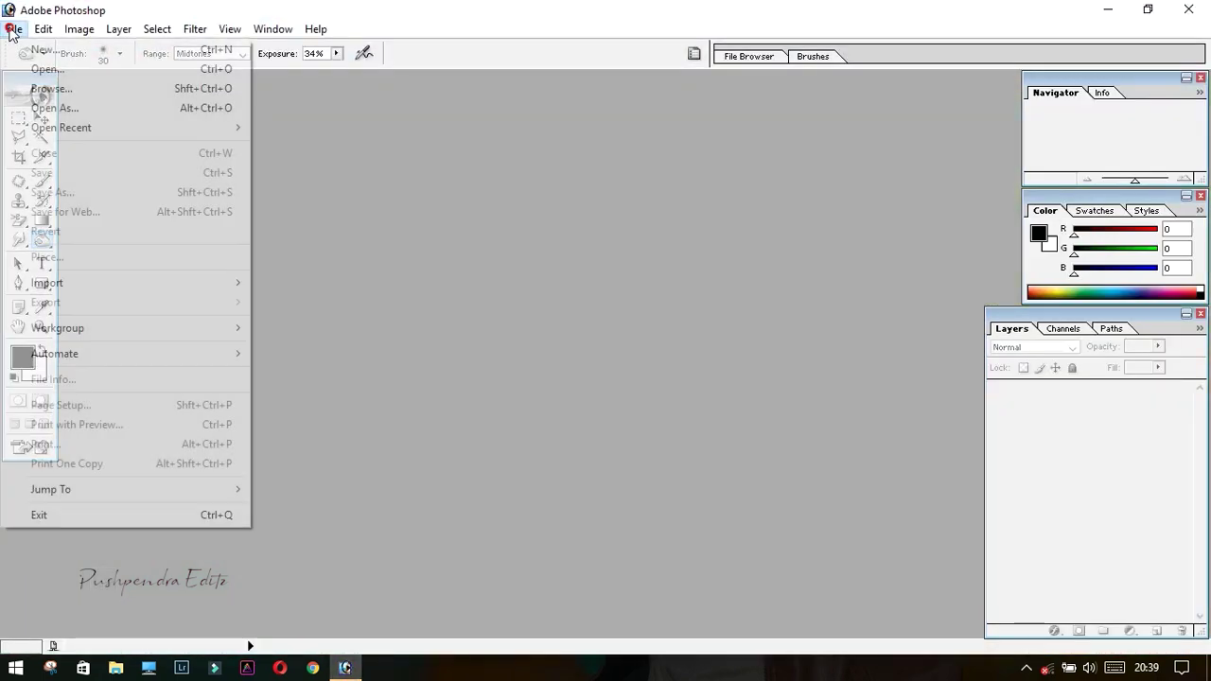
click(44, 86)
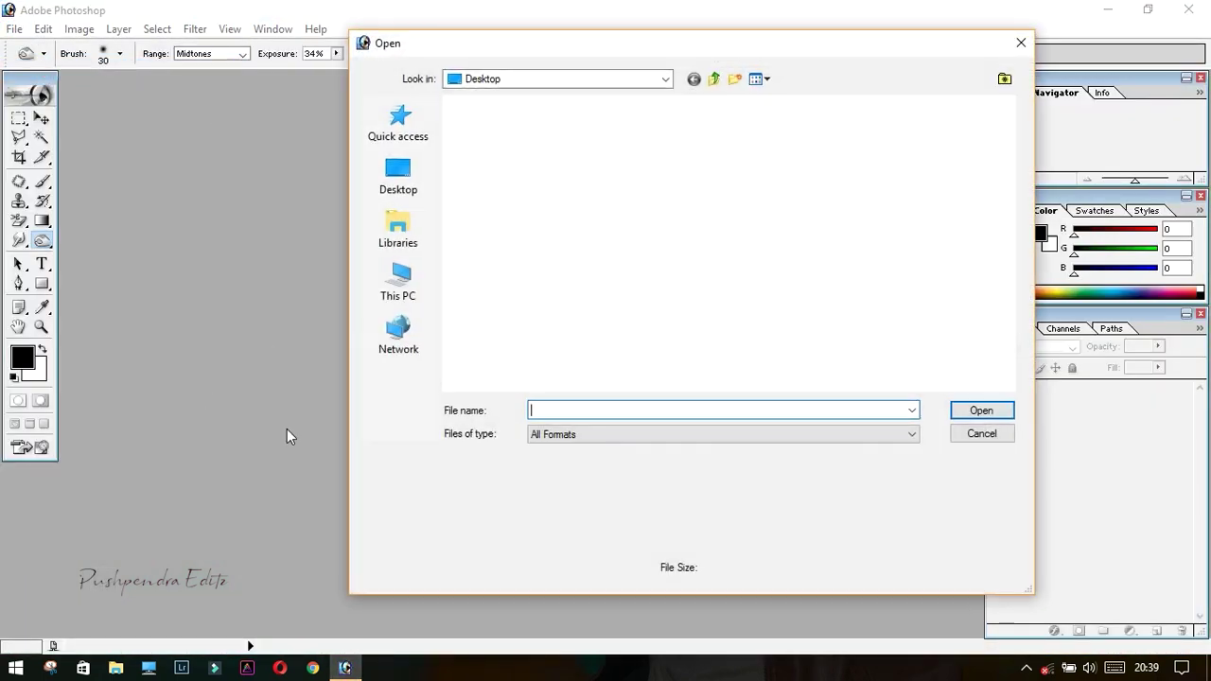
click(370, 196)
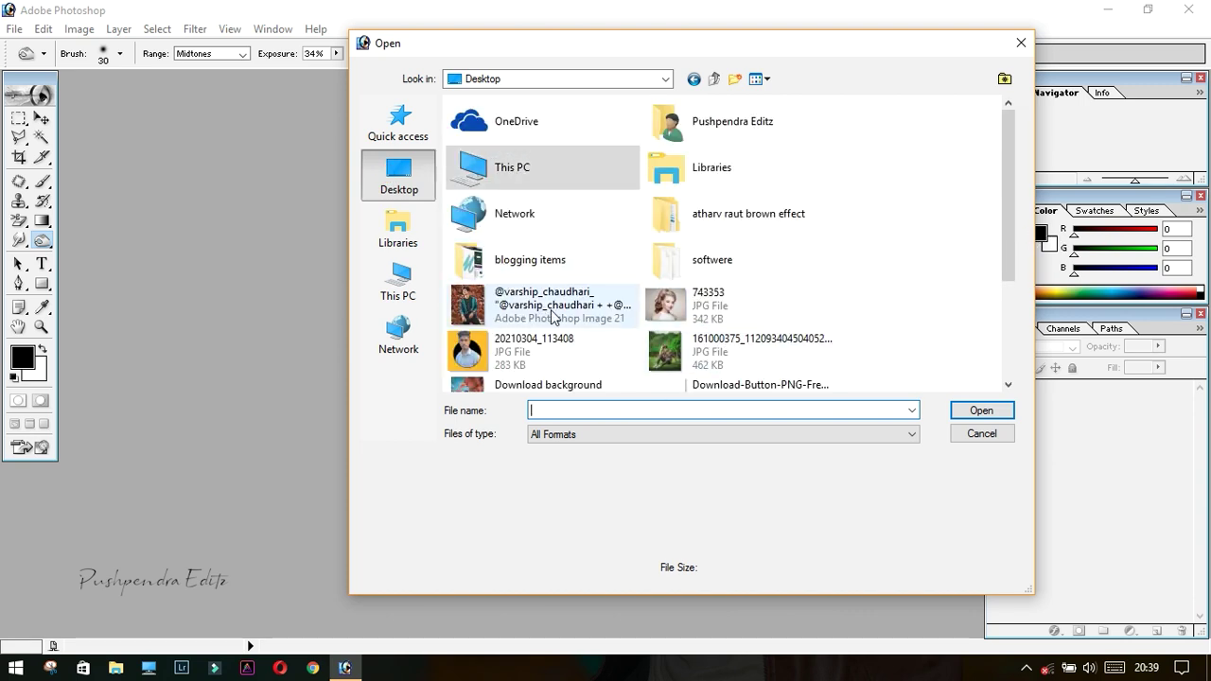
drag(1002, 242, 998, 348)
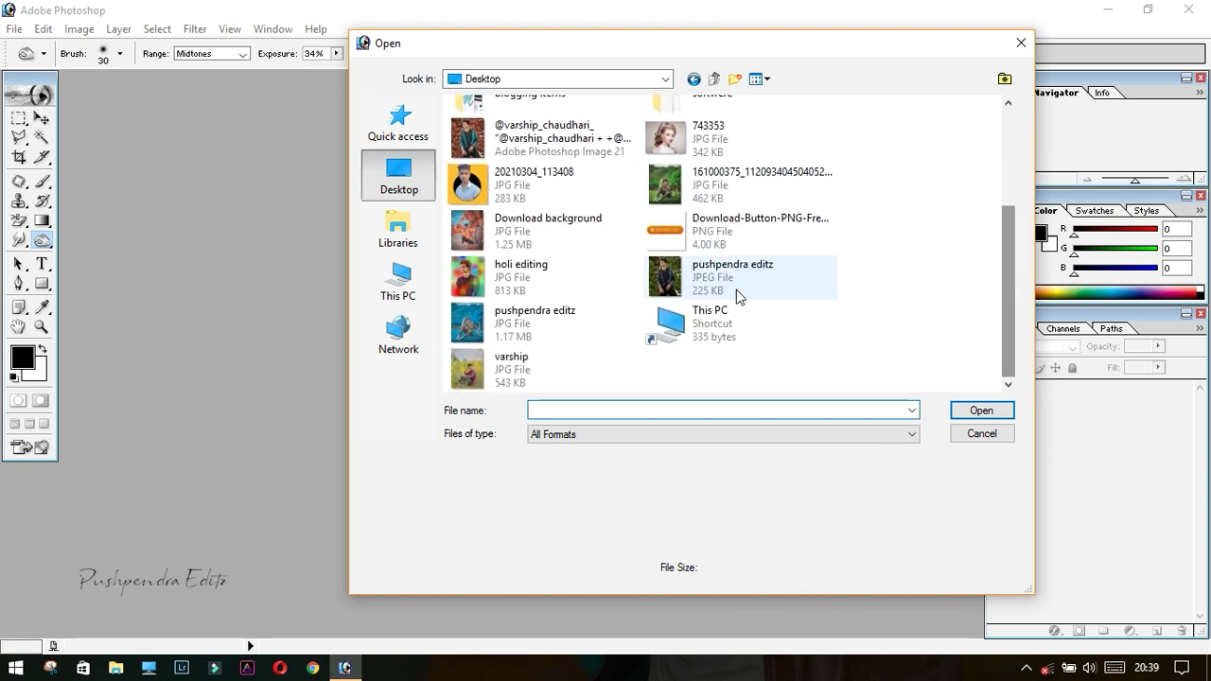
click(736, 284)
click(979, 410)
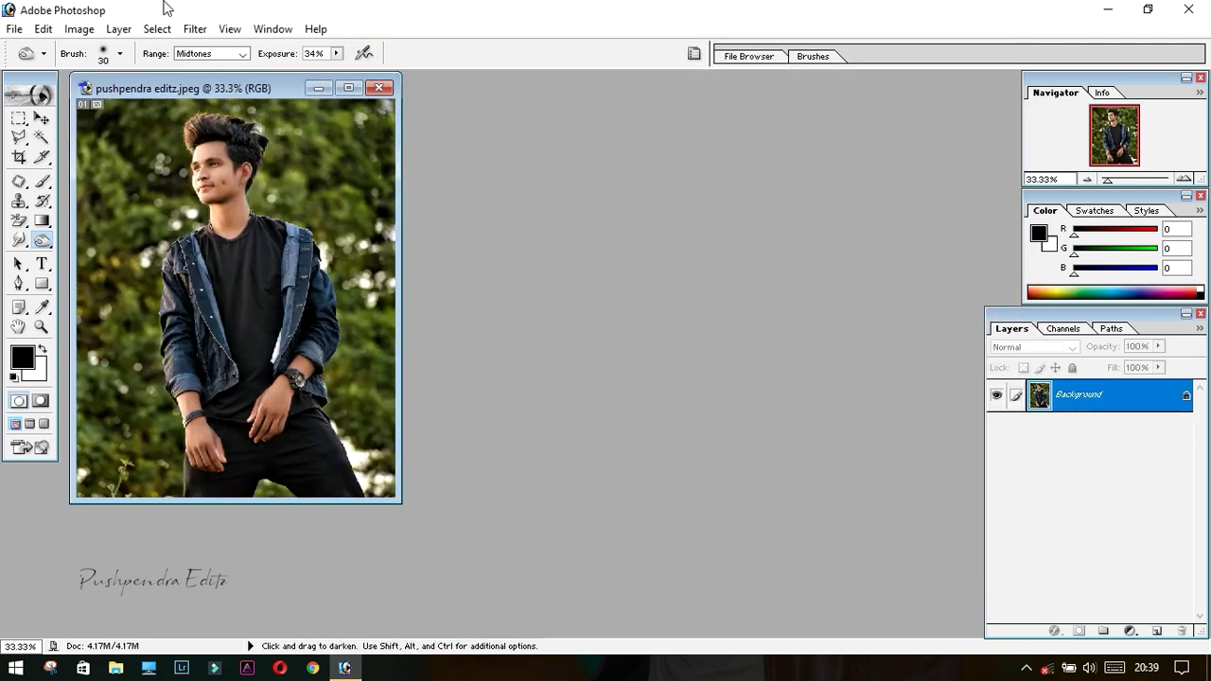
Maximize the document, unlock Background as Layer 0, and duplicate it as Layer 0 copy
click(348, 87)
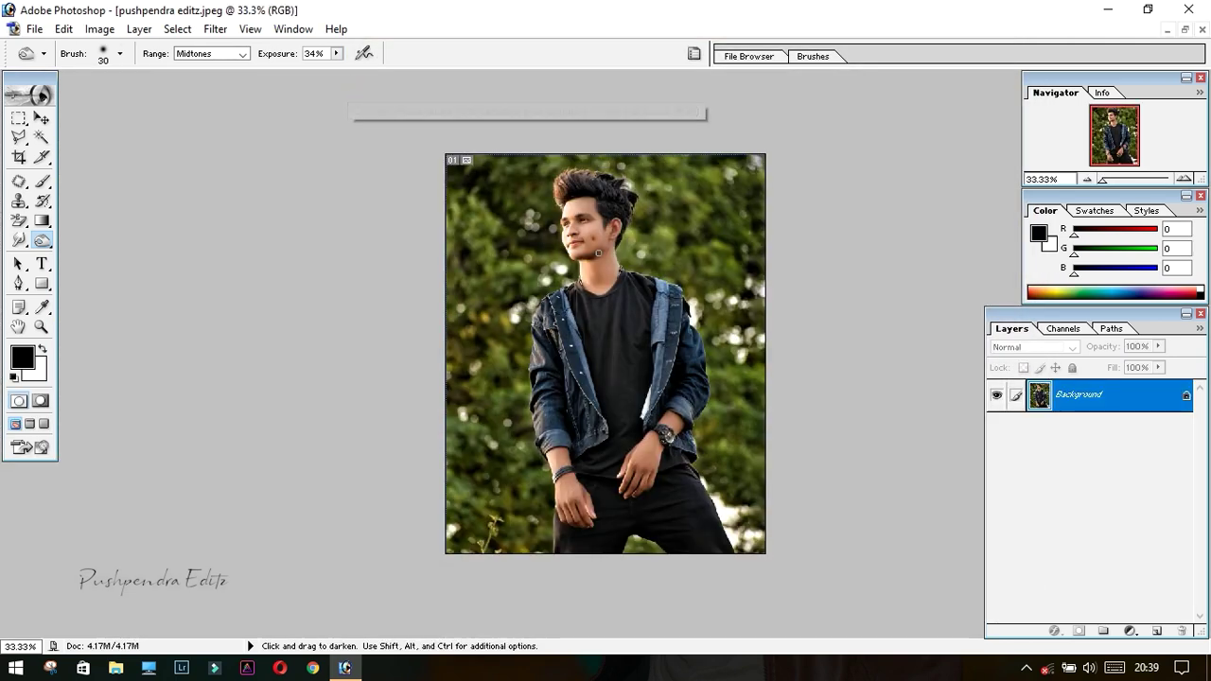
double_click(1150, 405)
click(711, 304)
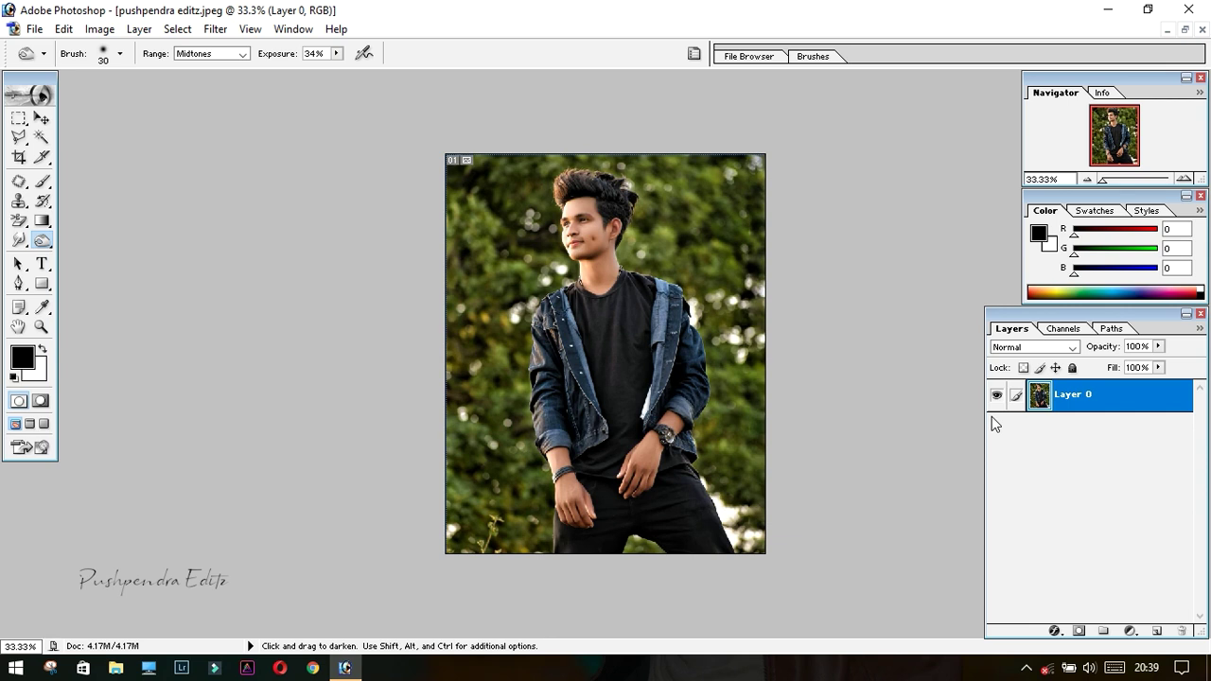
scroll(680, 432, up, 2)
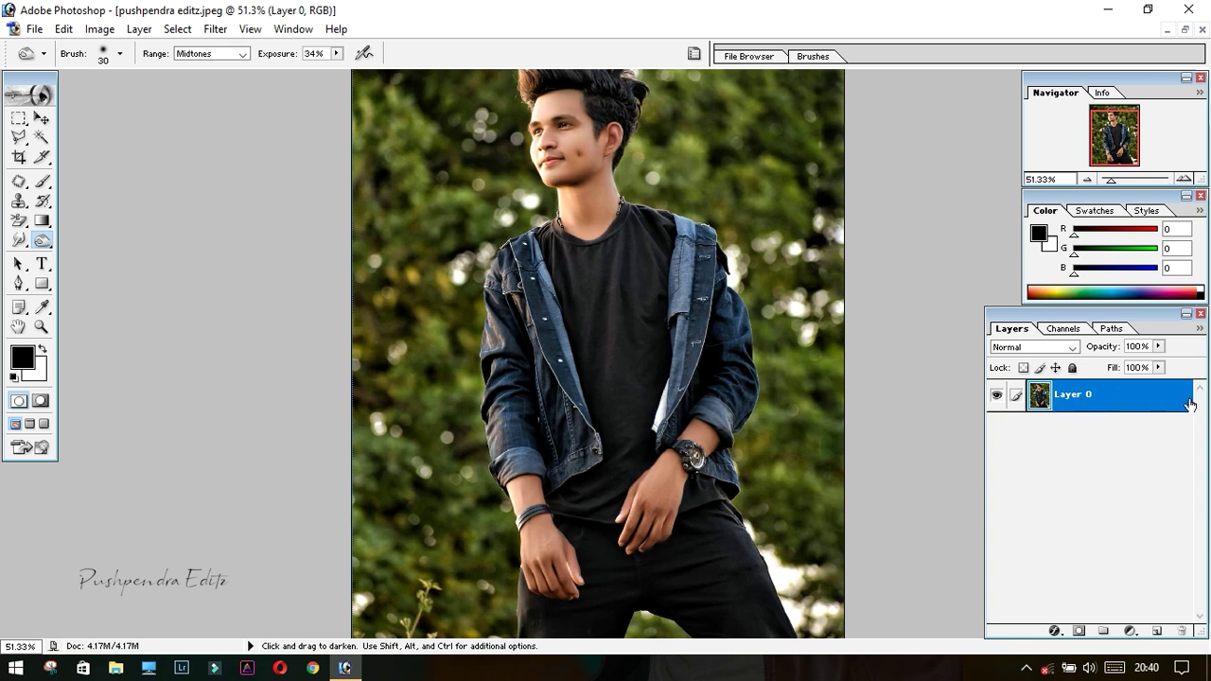
drag(1148, 397, 1160, 632)
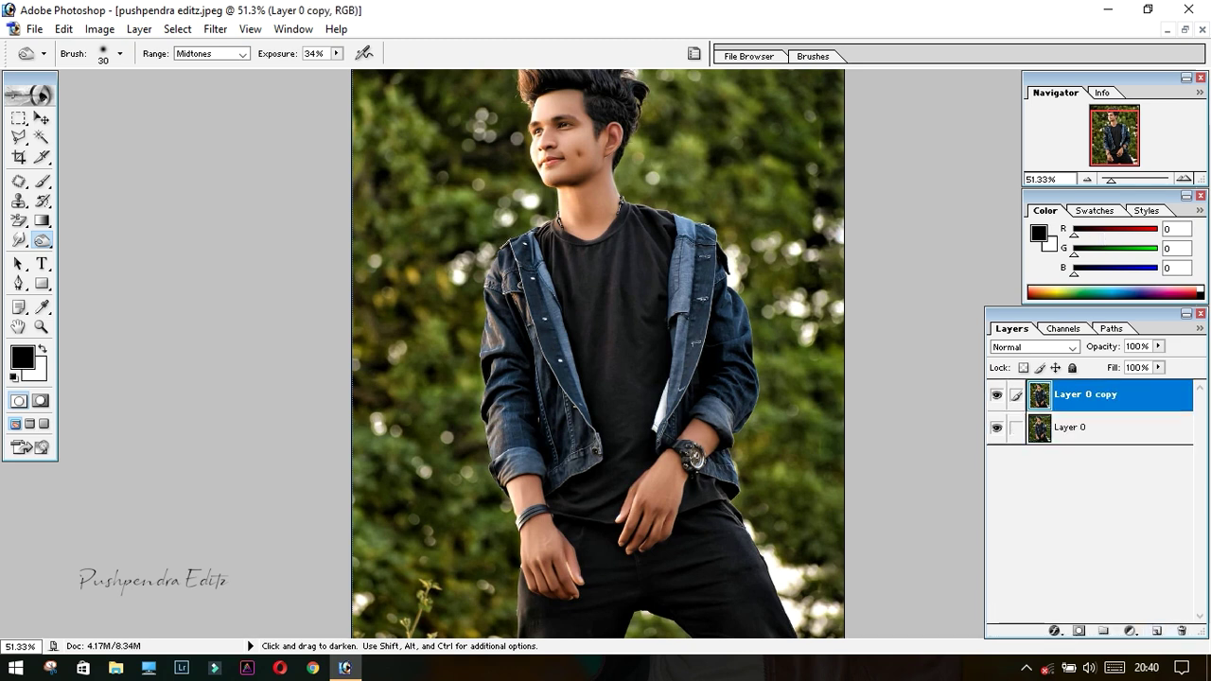
Convert the image to Lab Color with Don't Merge and show the Channels panel
click(100, 30)
mouse_move(124, 49)
click(267, 172)
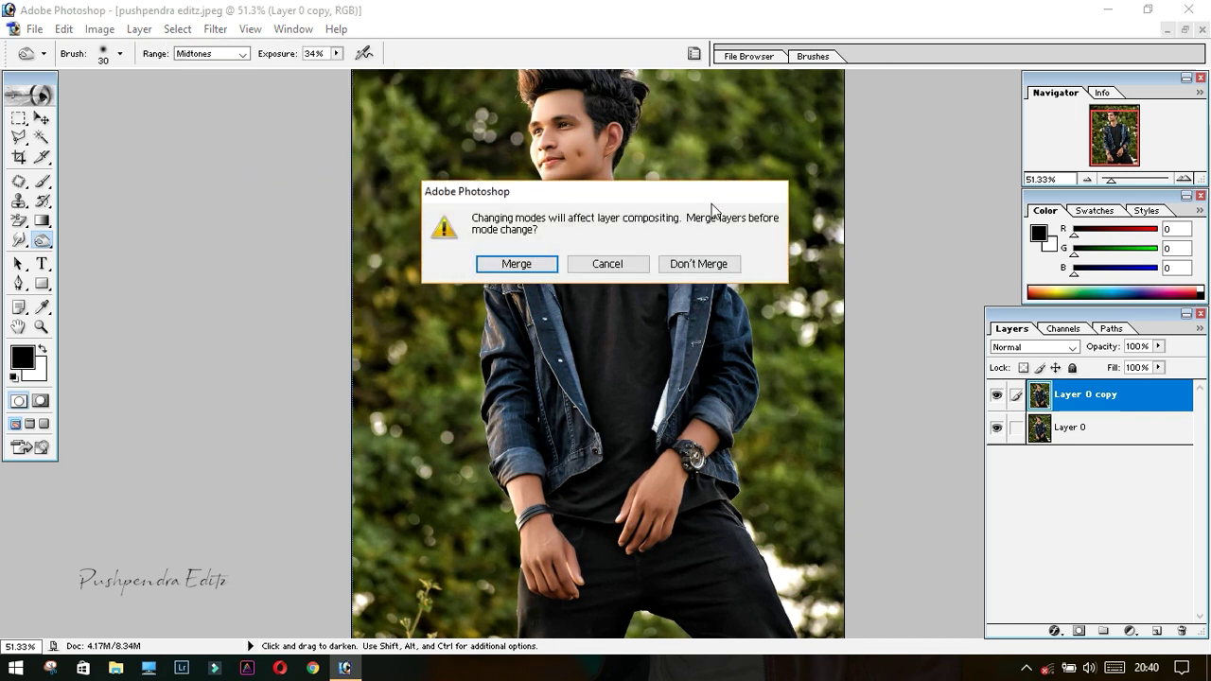
click(697, 264)
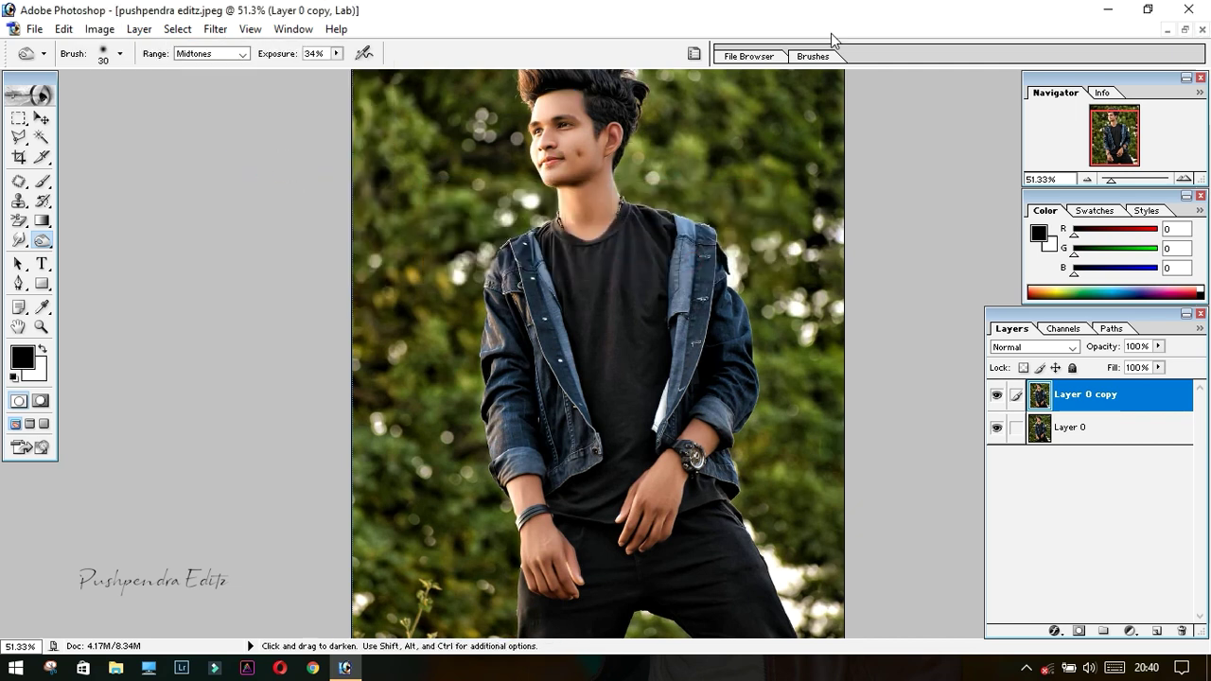
click(1062, 329)
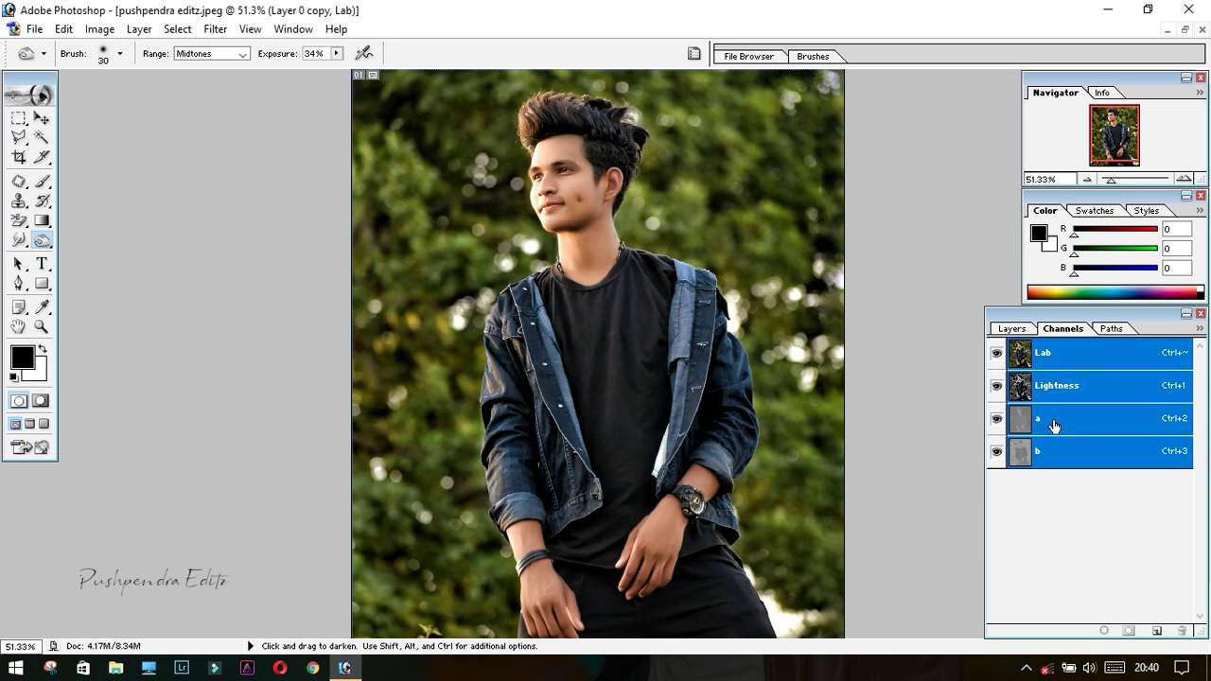
Copy the b channel into the a channel, then return to the Lab composite and layers
click(1053, 453)
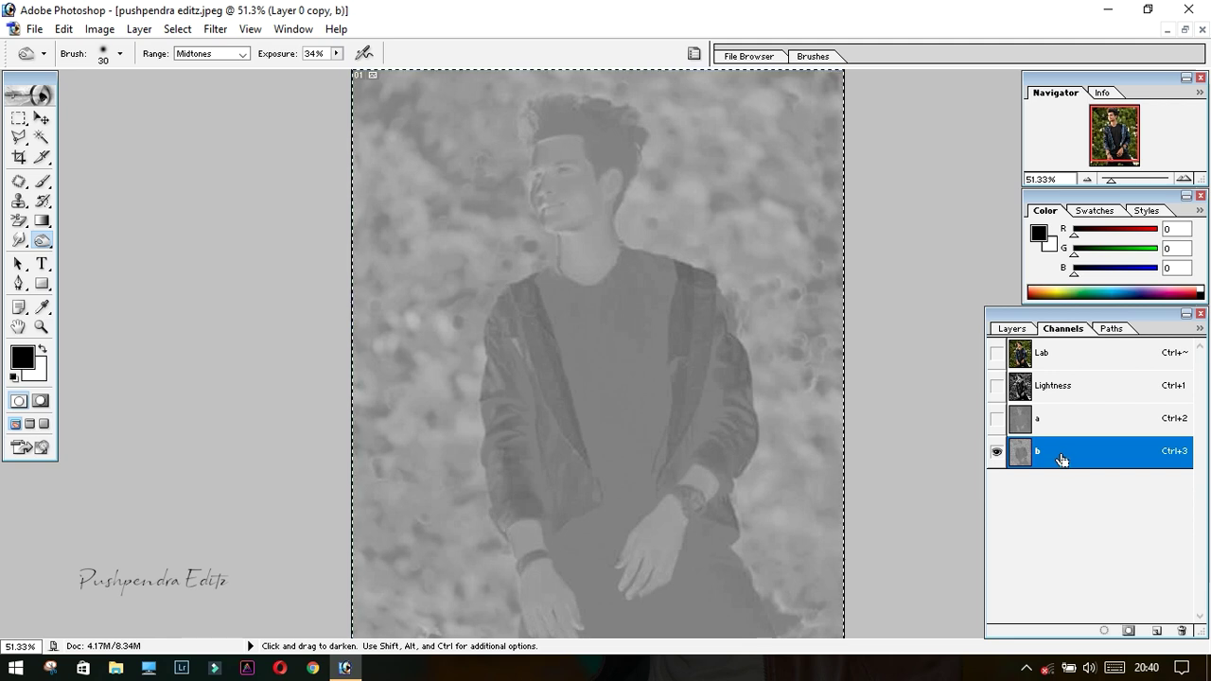
click(1070, 426)
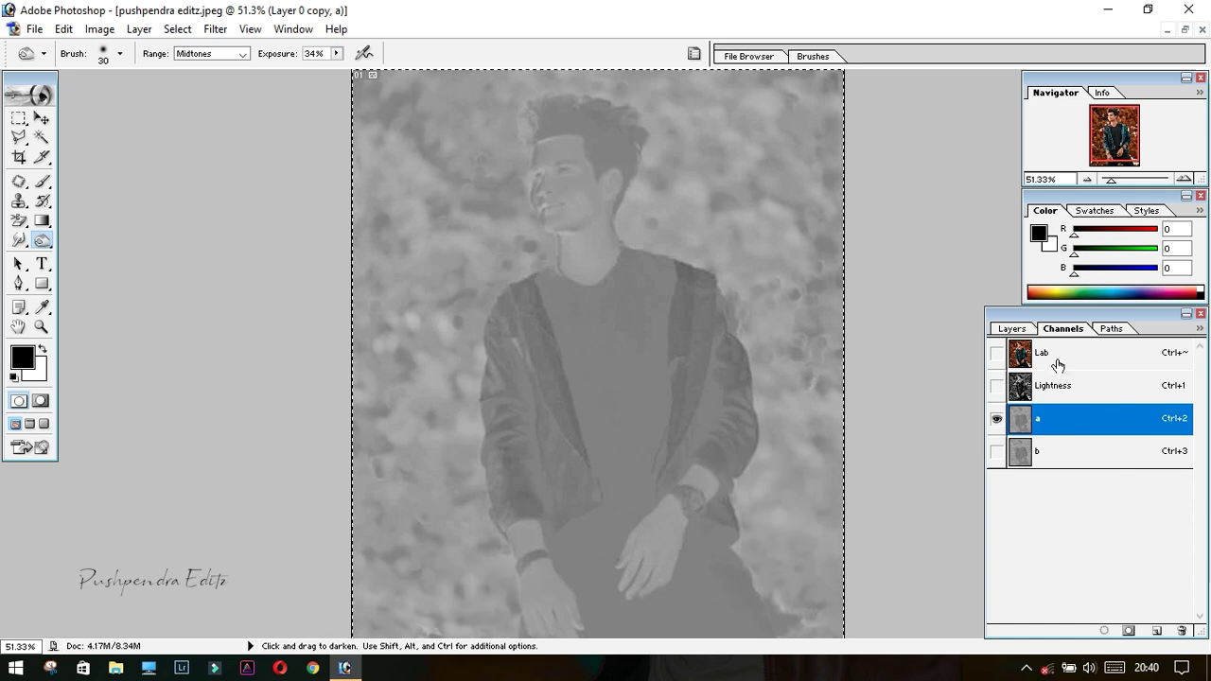
click(1058, 359)
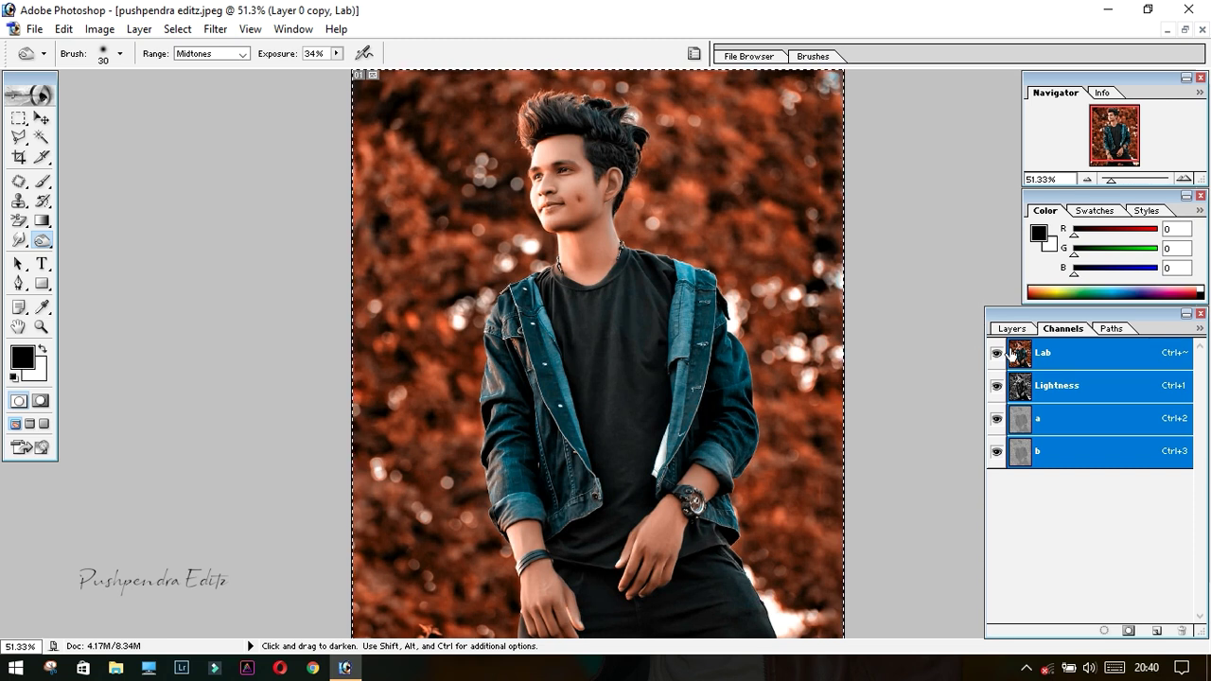
click(1012, 328)
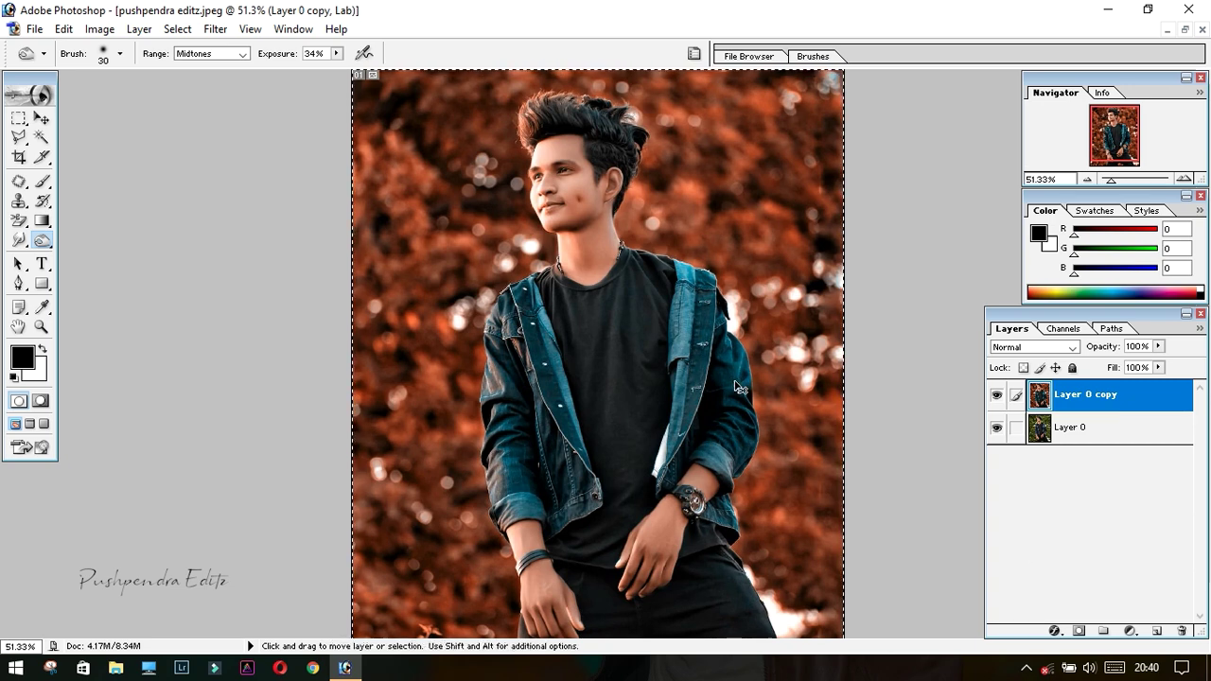
Inspect the recolour at 100% zoom, return to 50%, and deselect the canvas
key(ctrl+alt+0)
scroll(697, 445, up, 5)
scroll(642, 436, up, 1)
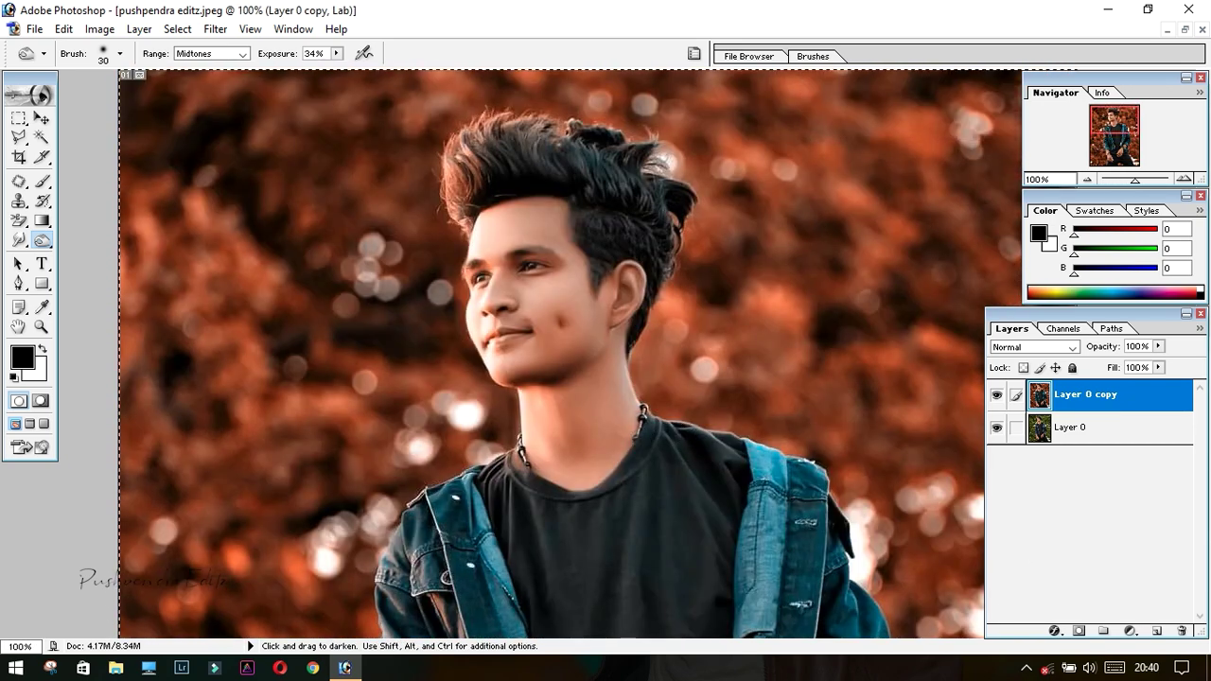
scroll(728, 506, down, 1)
scroll(728, 506, down, 1)
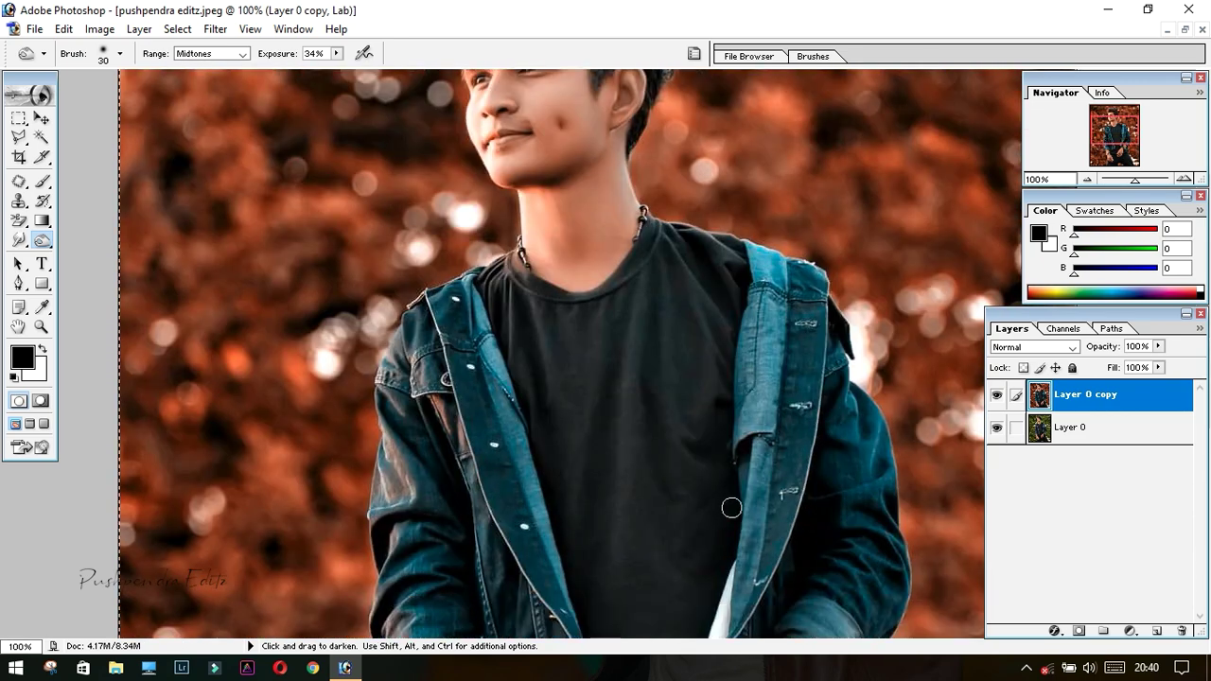
key(ctrl+minus)
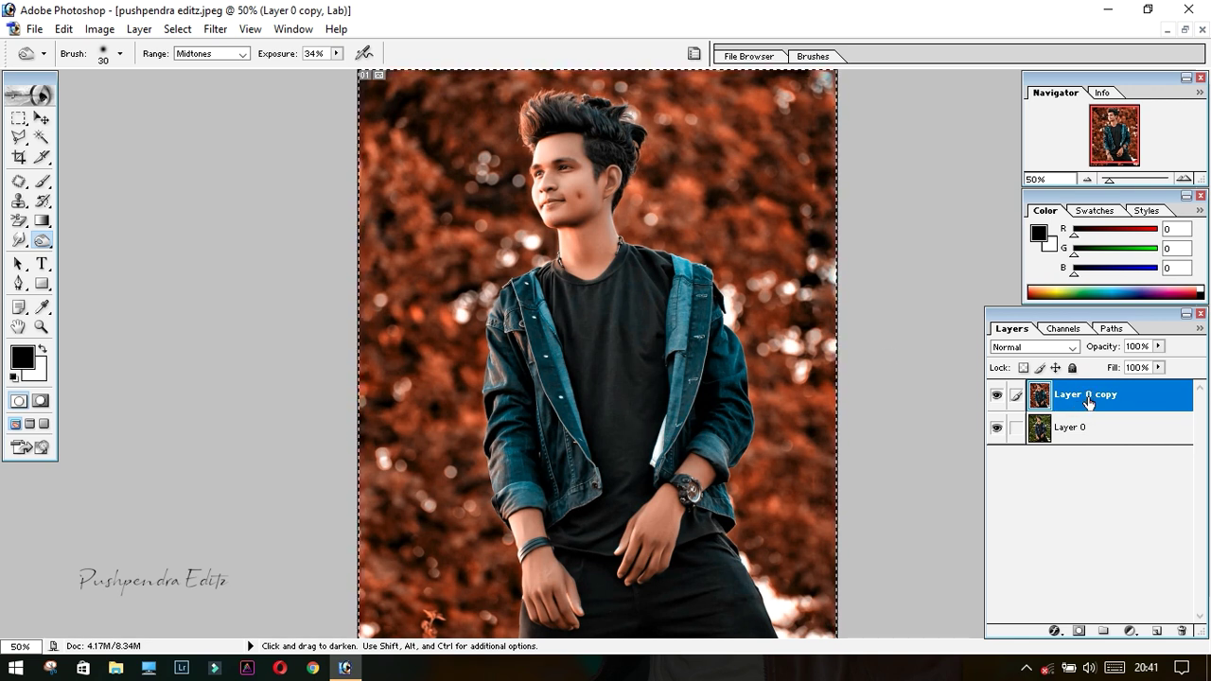
key(ctrl+d)
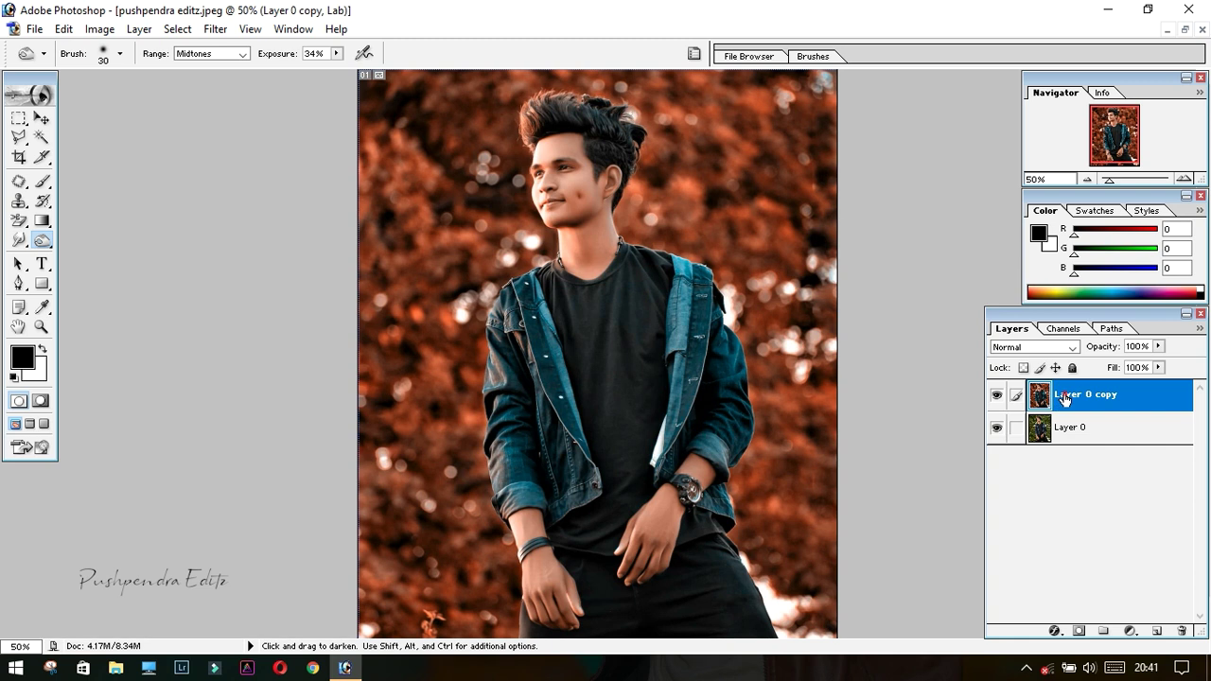
click(99, 29)
mouse_move(151, 49)
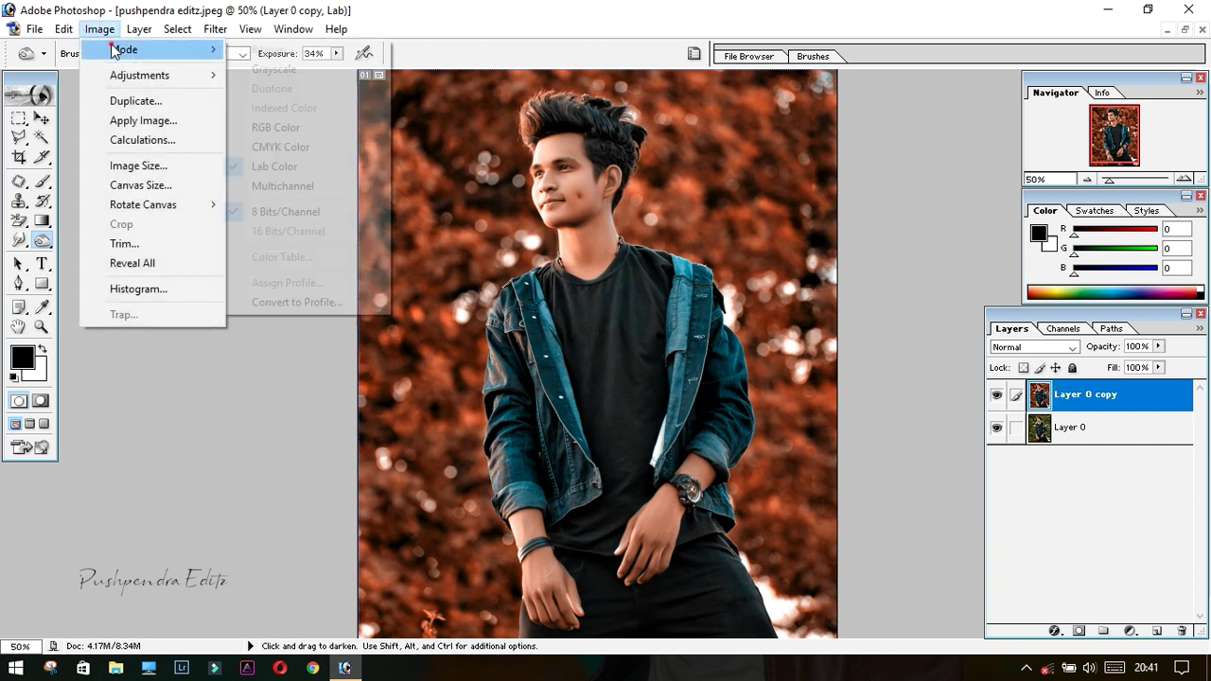
Return the image to RGB Color without merging and add a white mask to Layer 0 copy
click(281, 127)
click(691, 265)
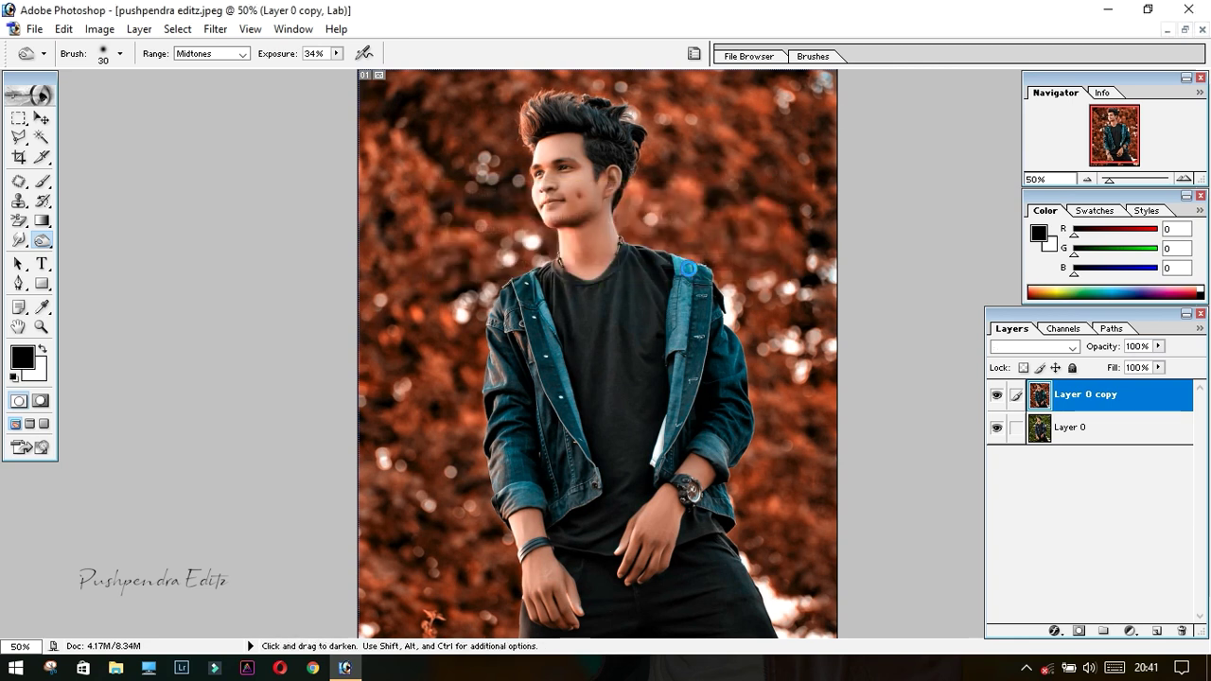
click(1078, 631)
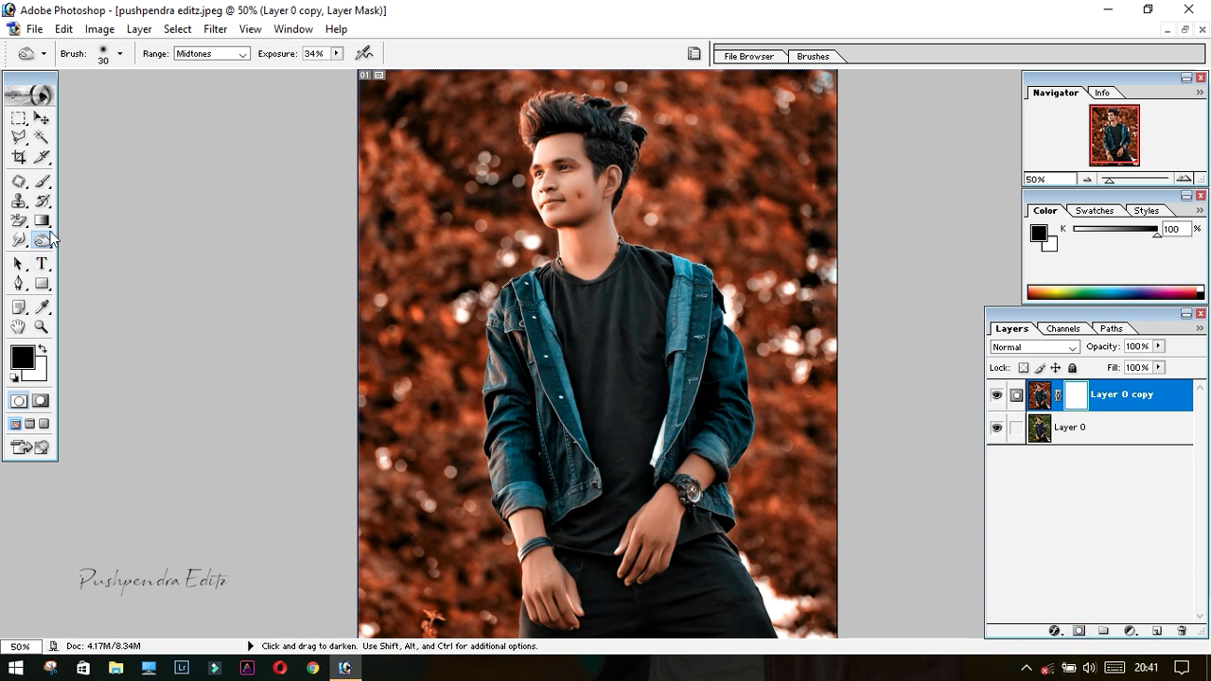
Paint black with the Brush on Layer 0 copy's mask over the forehead and neck
drag(41, 182, 107, 192)
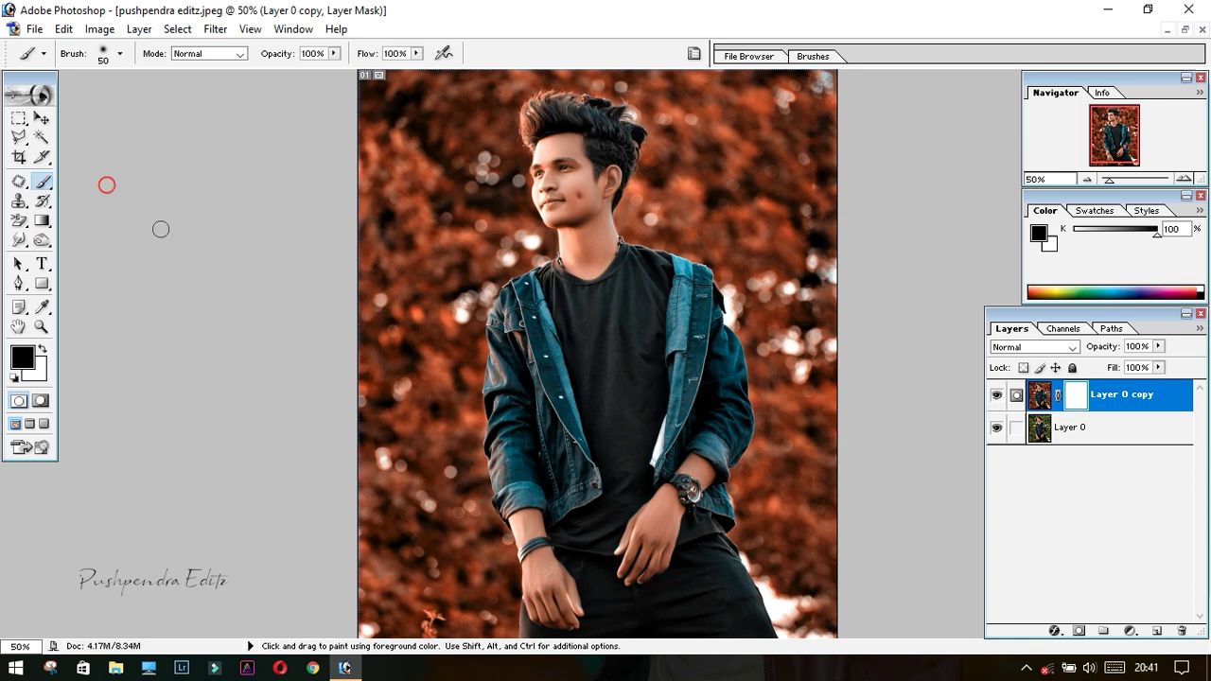
key(ctrl+plus)
key(ctrl+plus)
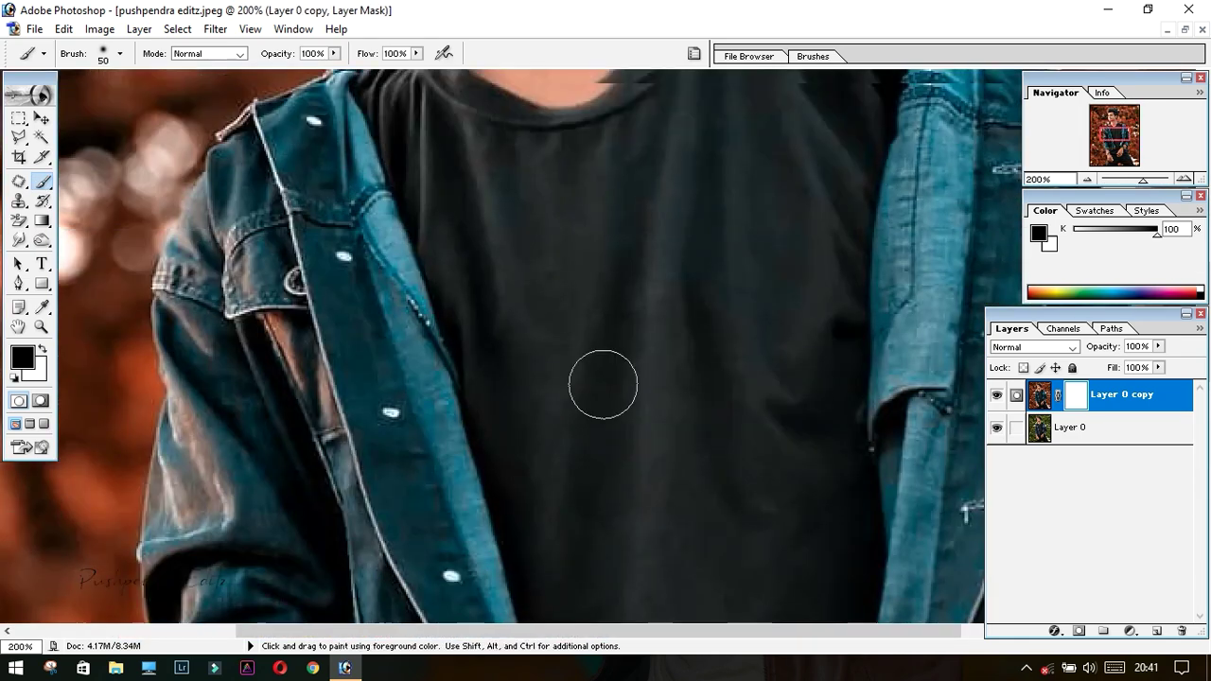
scroll(600, 384, up, 3)
mouse_move(627, 126)
mouse_down()
mouse_move(519, 594)
mouse_move(622, 537)
mouse_up()
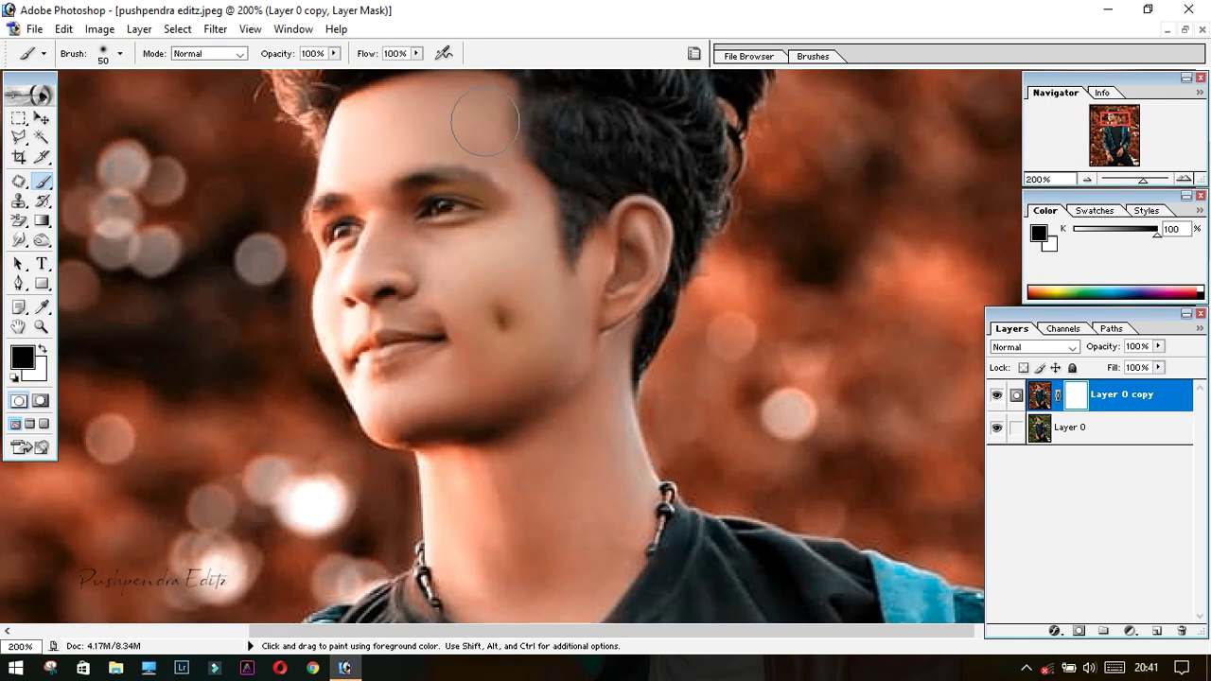
scroll(460, 162, up, 1)
mouse_move(454, 162)
mouse_down()
mouse_move(378, 208)
mouse_move(393, 440)
mouse_up()
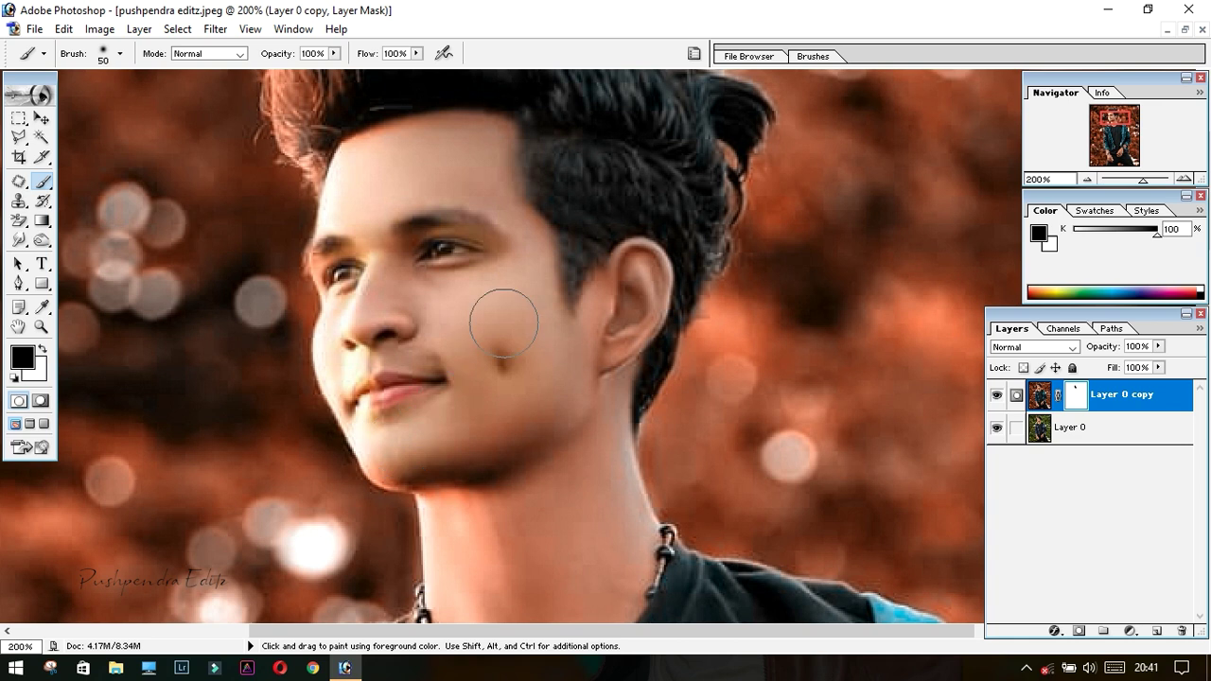
scroll(654, 331, down, 2)
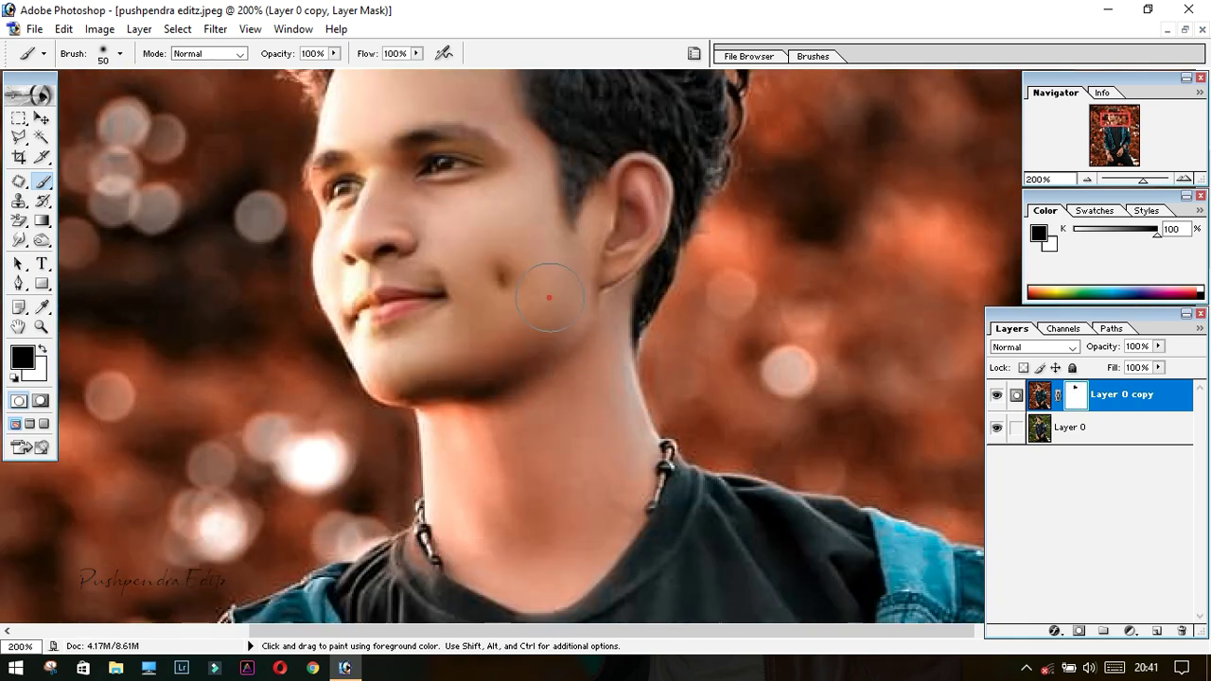
scroll(600, 342, down, 2)
drag(600, 339, 509, 328)
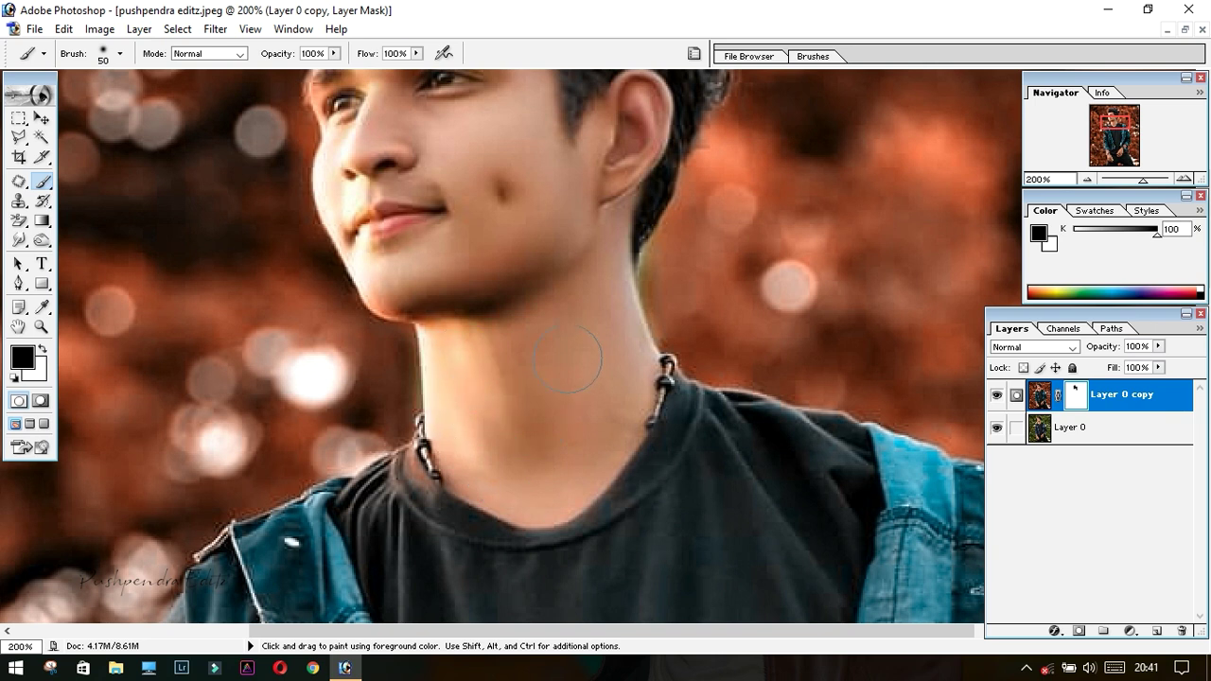
scroll(568, 360, up, 2)
scroll(565, 340, down, 1)
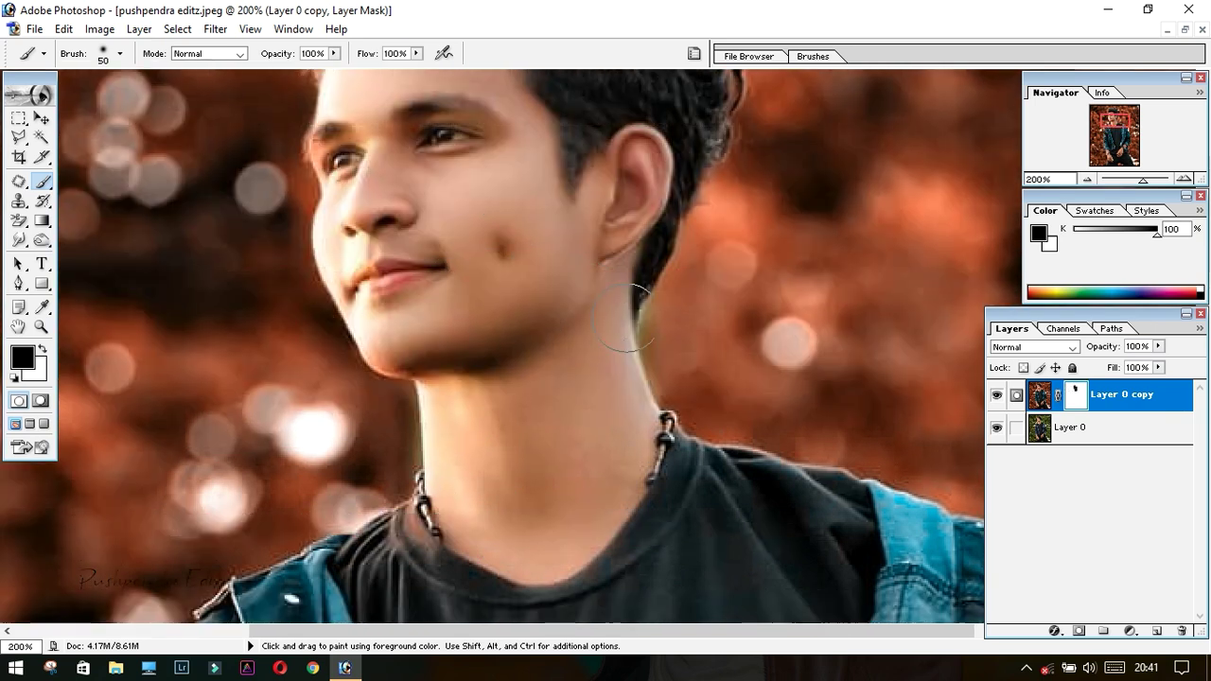
Touch up the mask on the hand and arm, swapping white and black, then return to 50% zoom
click(41, 348)
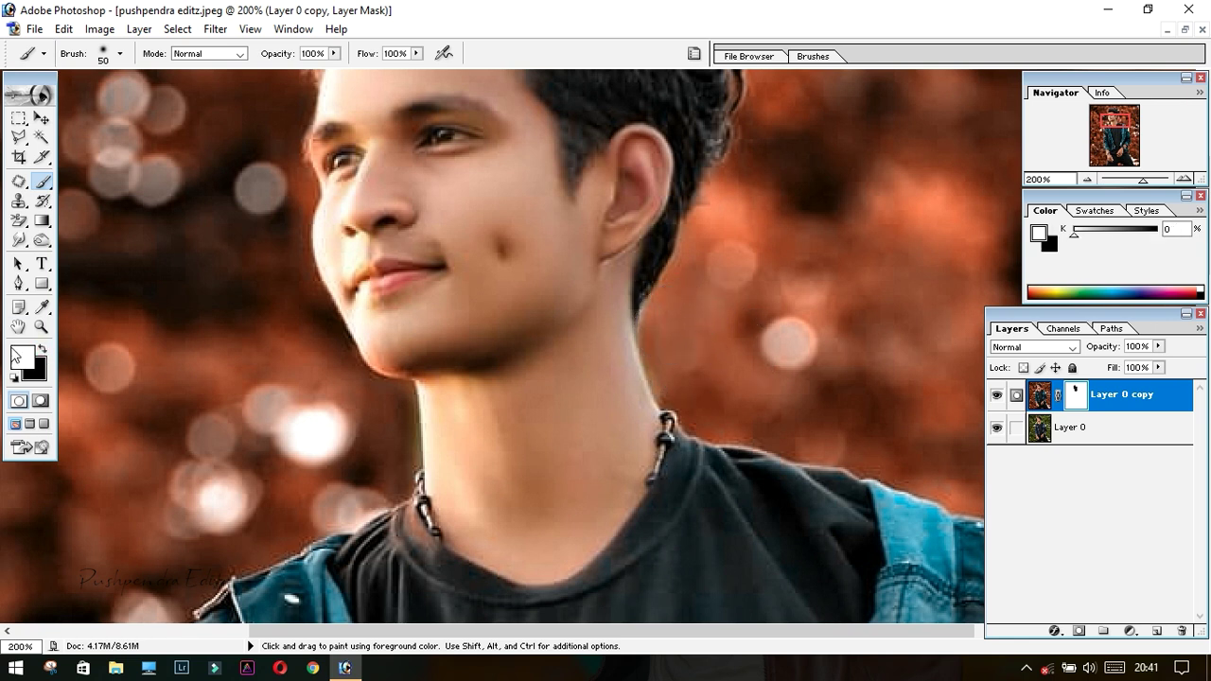
click(41, 350)
scroll(405, 520, down, 3)
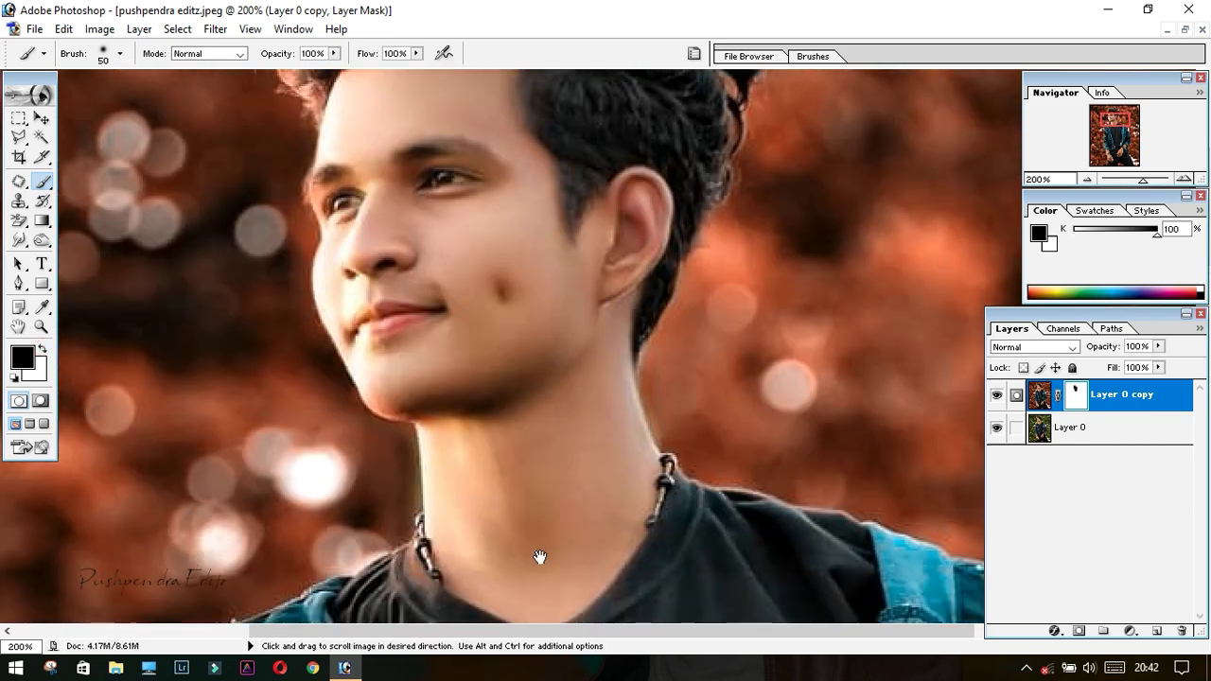
drag(540, 554, 321, 313)
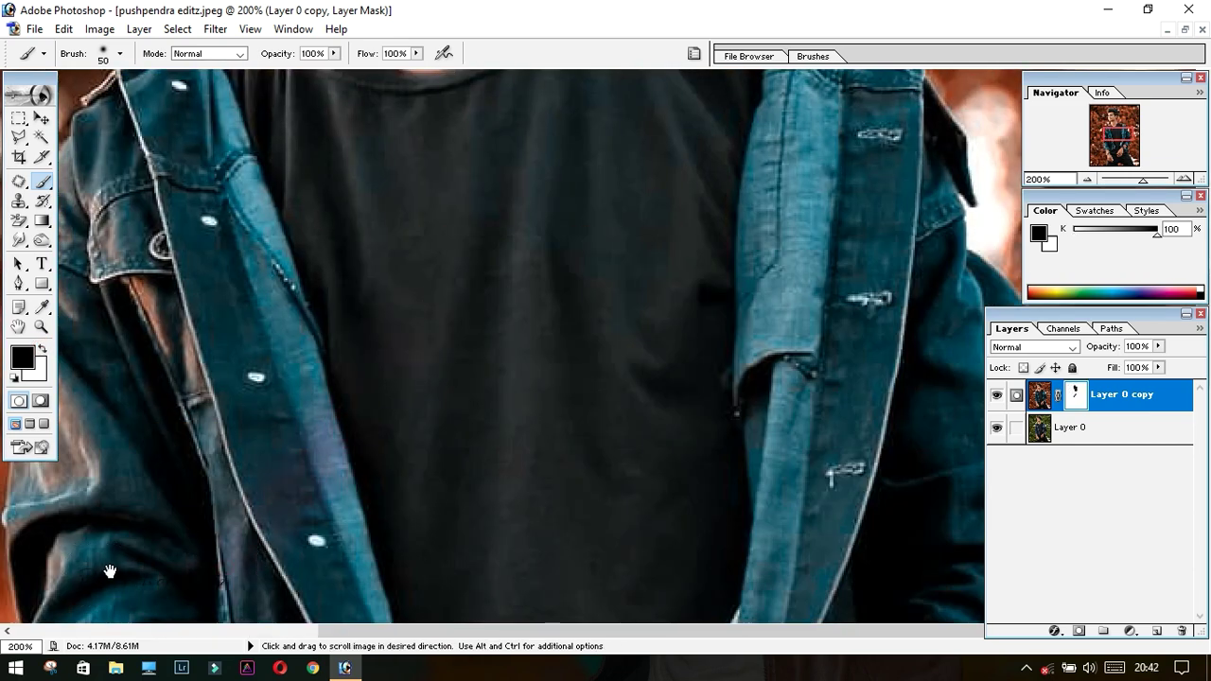
drag(108, 567, 493, 114)
scroll(567, 540, down, 5)
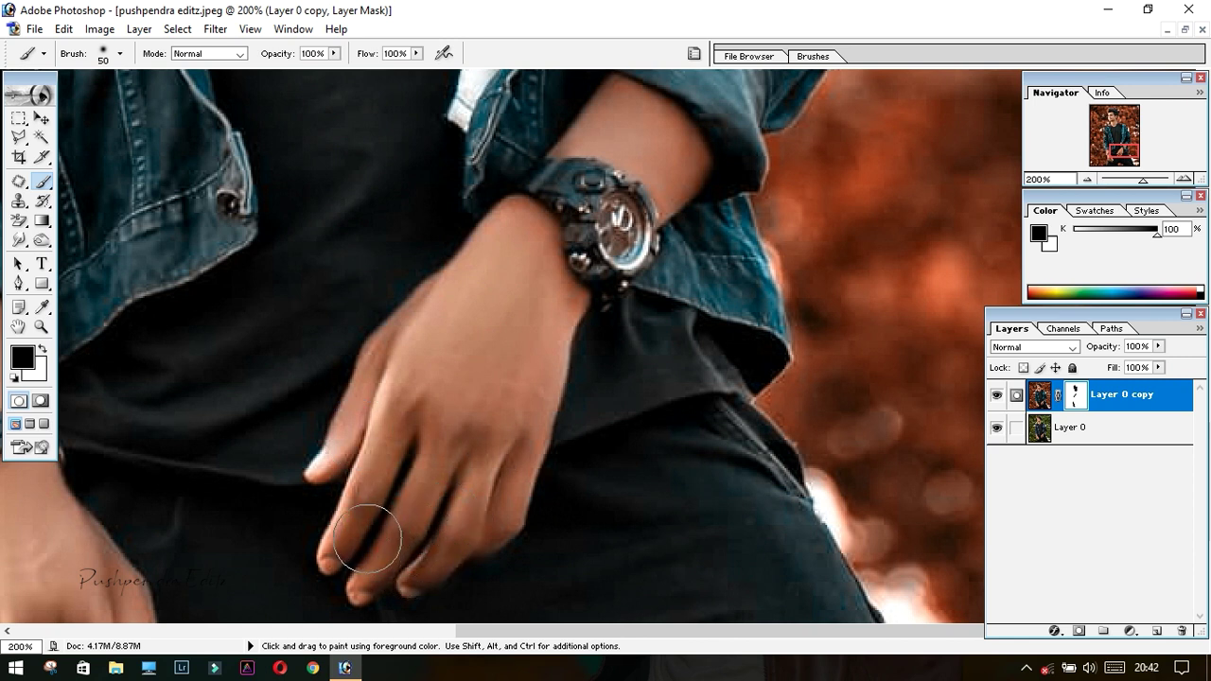
scroll(379, 549, up, 3)
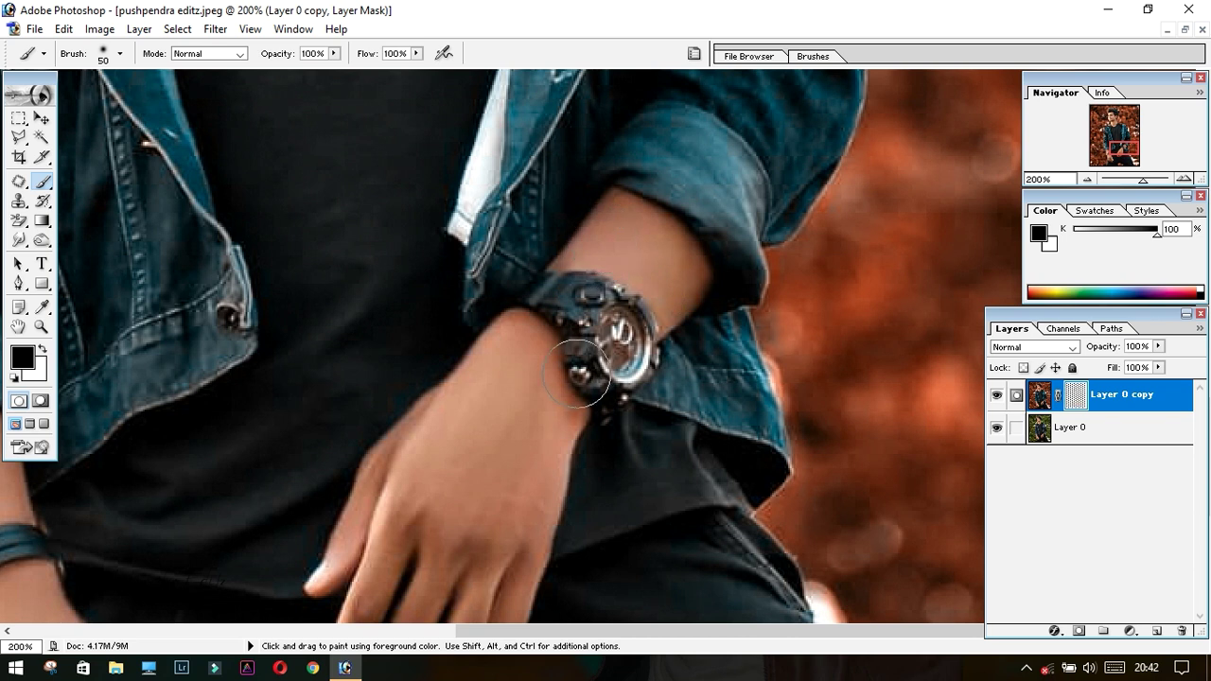
scroll(504, 390, up, 1)
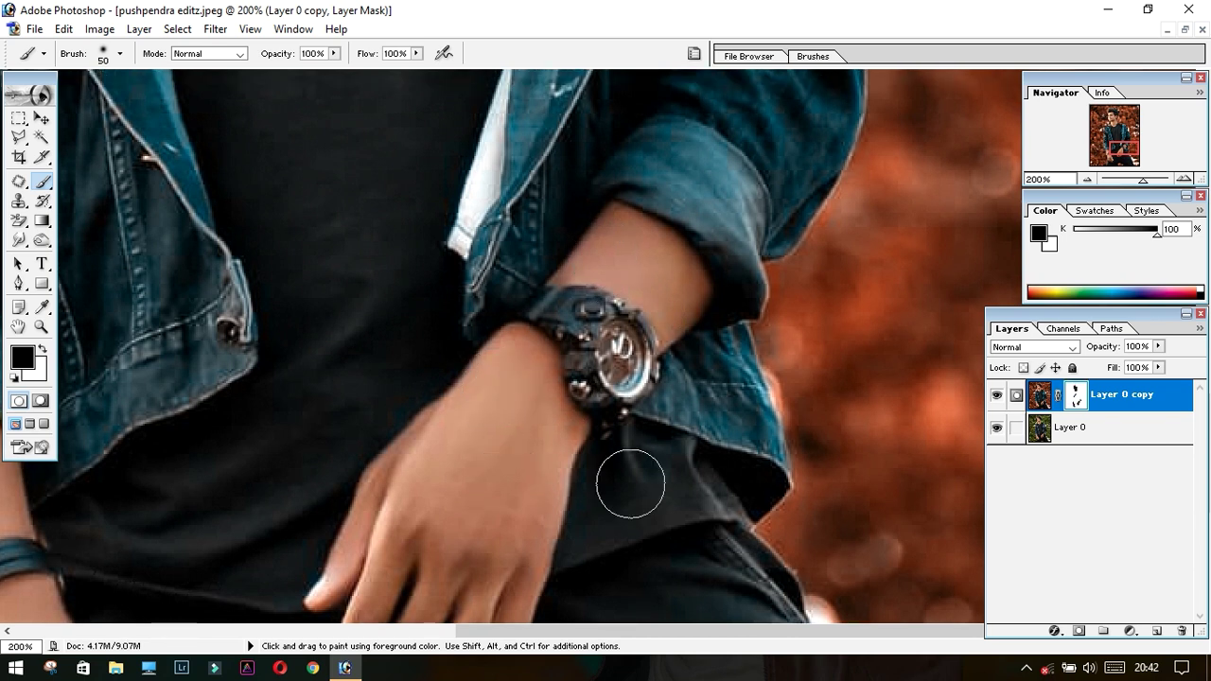
key(ctrl+minus)
key(ctrl+minus)
key(ctrl+minus)
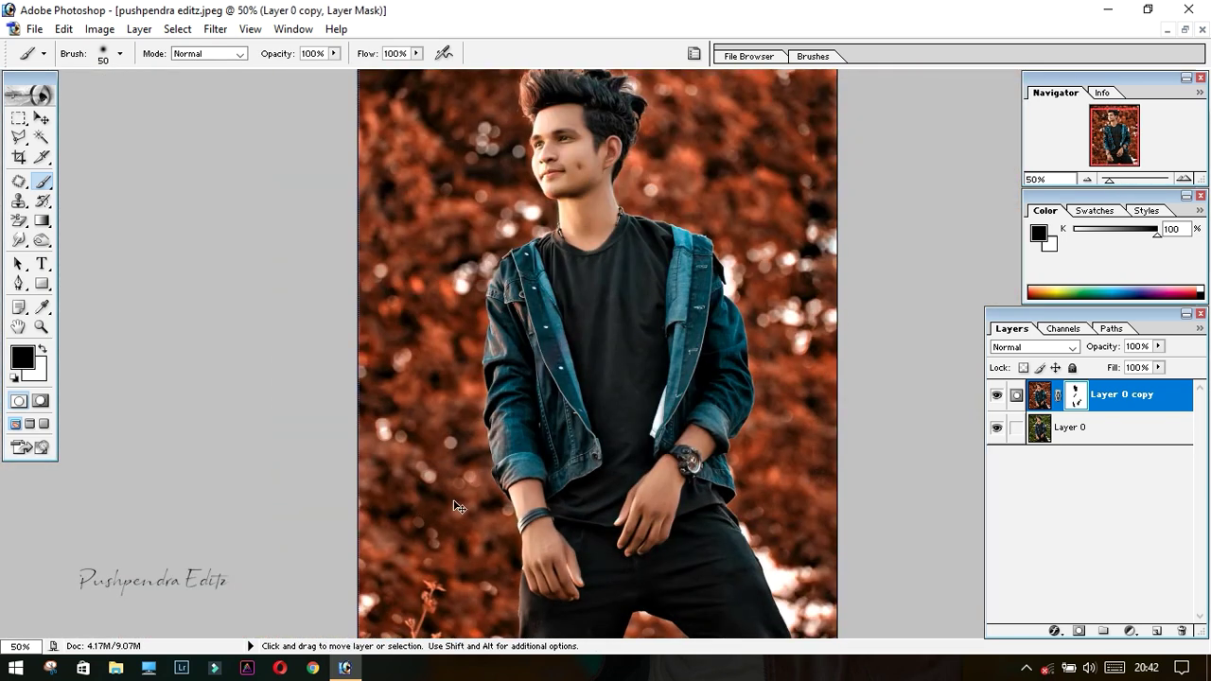
key(ctrl+minus)
key(ctrl+plus)
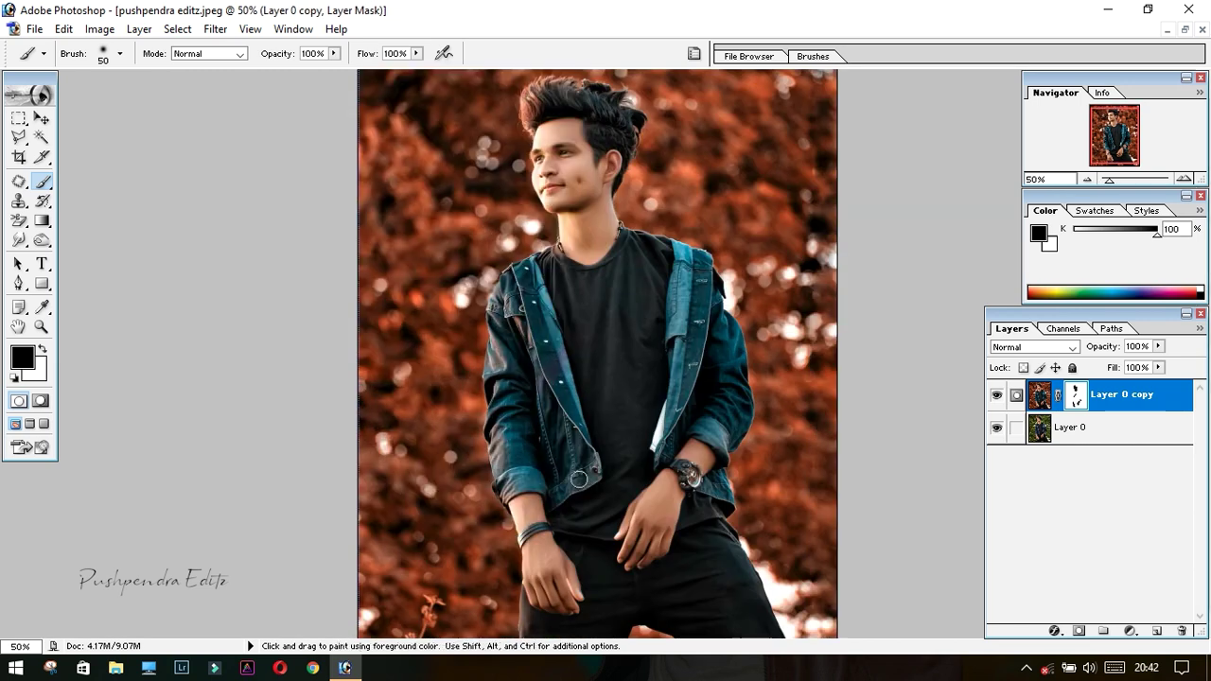
scroll(579, 481, down, 1)
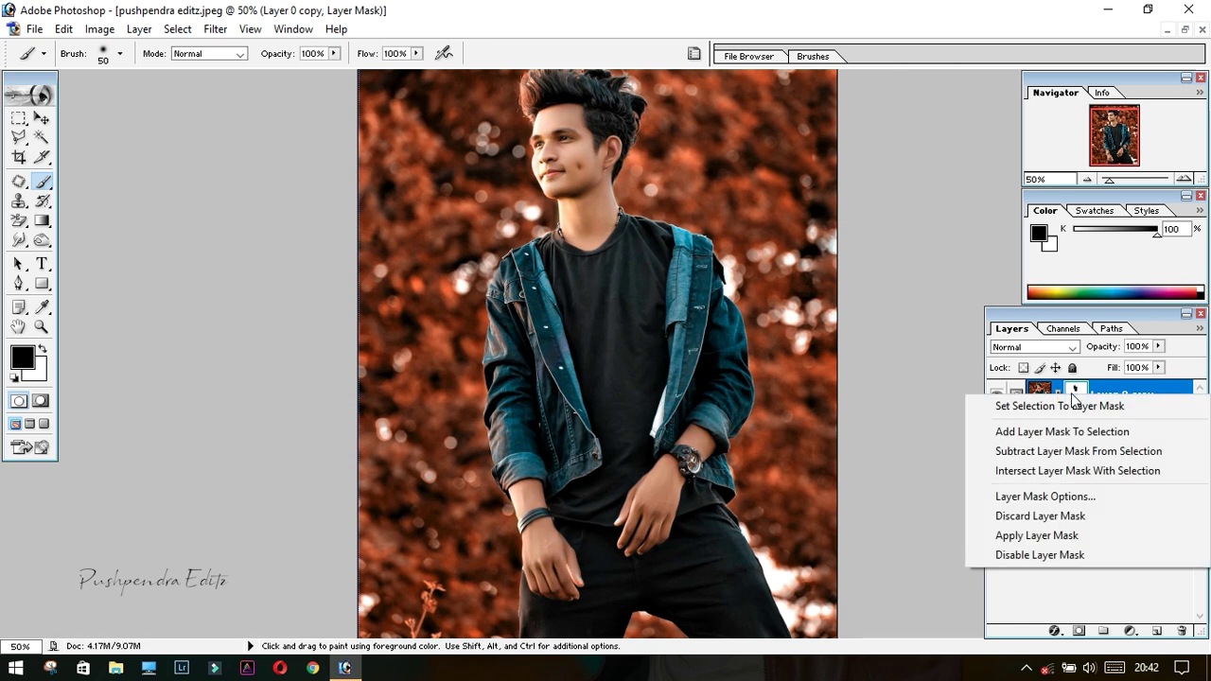
Apply Layer 0 copy's mask permanently and duplicate the layer as Layer 0 copy 2
click(1039, 534)
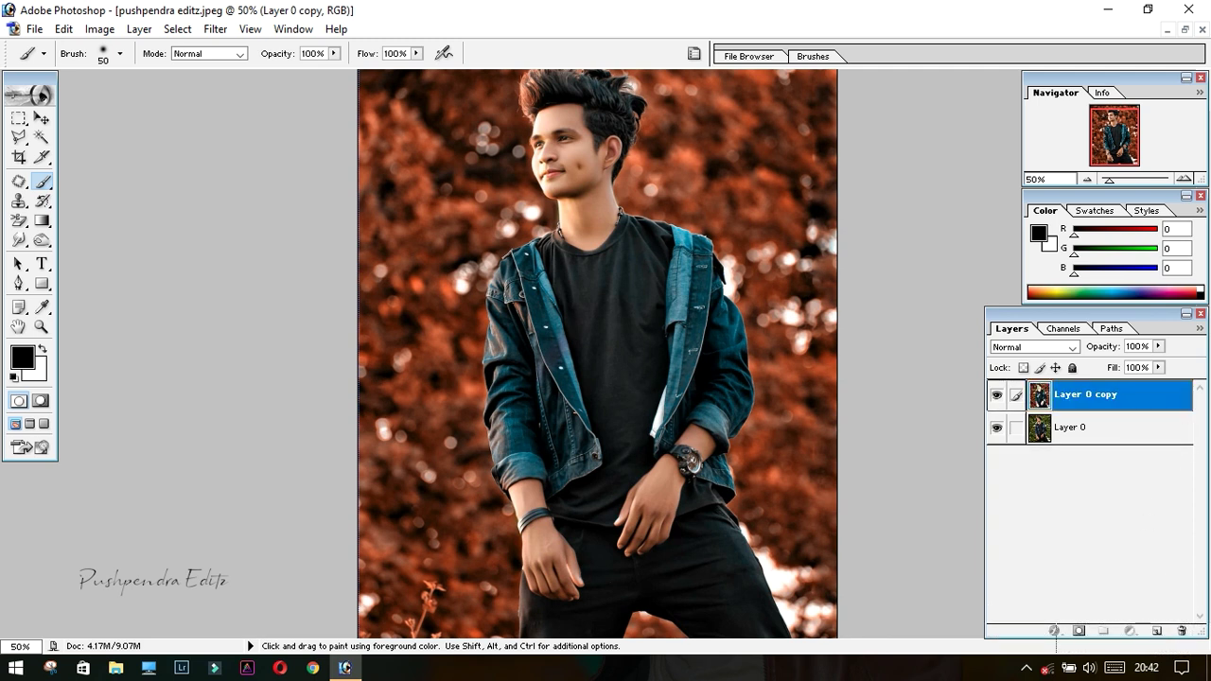
key(ctrl+j)
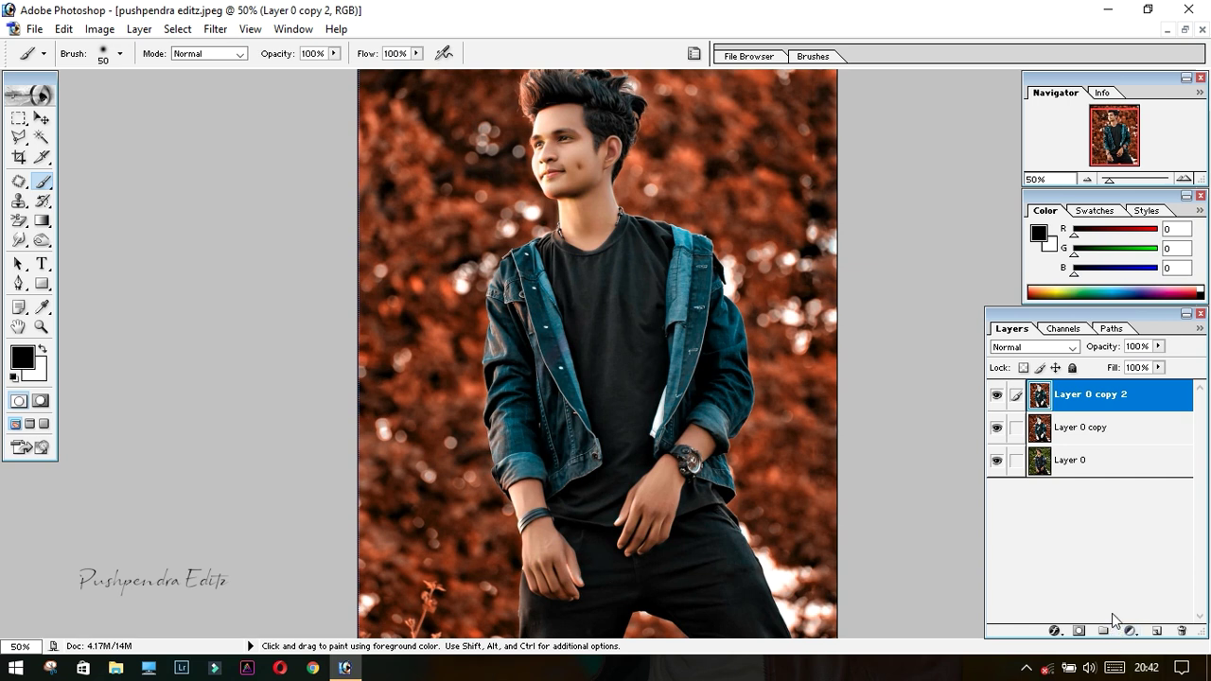
click(1130, 631)
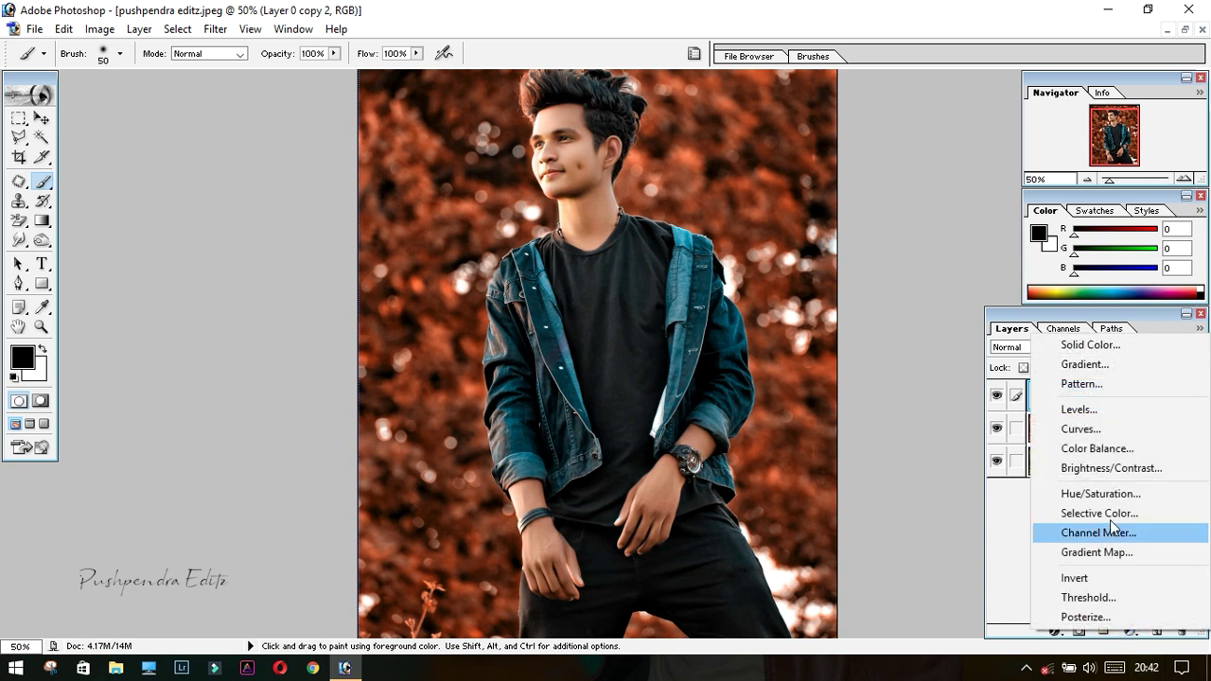
Add a Curves 1 layer raising the black point to output 12 and dipping midtones slightly
click(1081, 428)
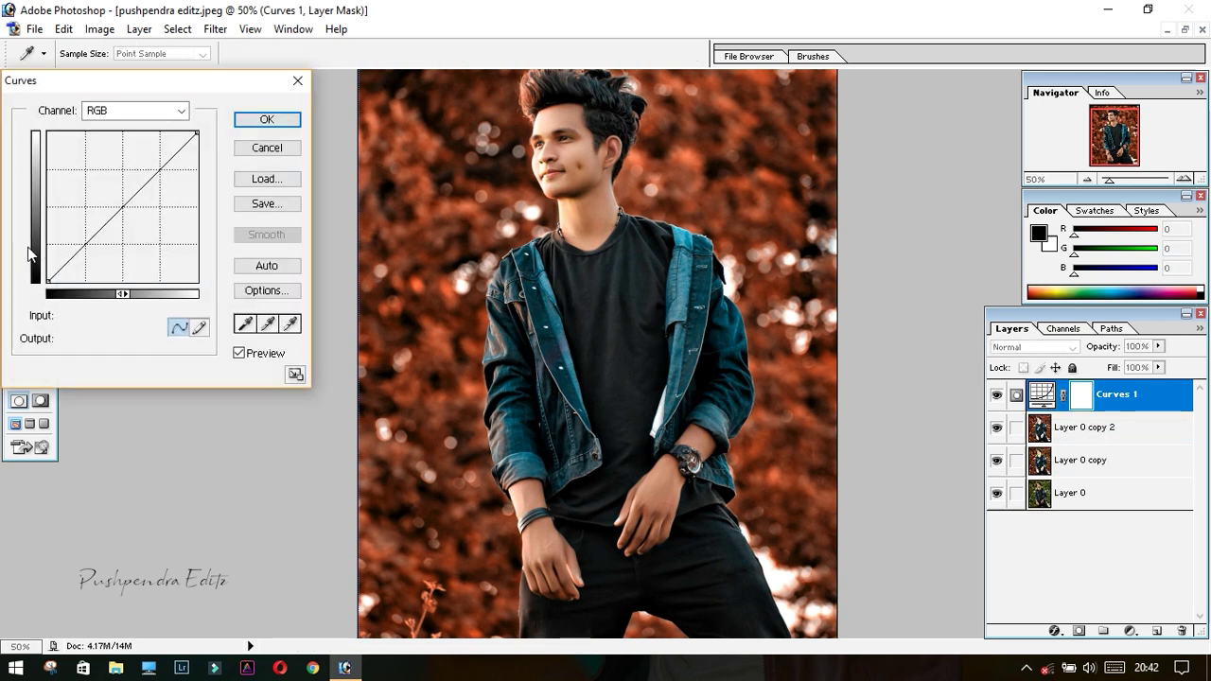
drag(49, 281, 46, 277)
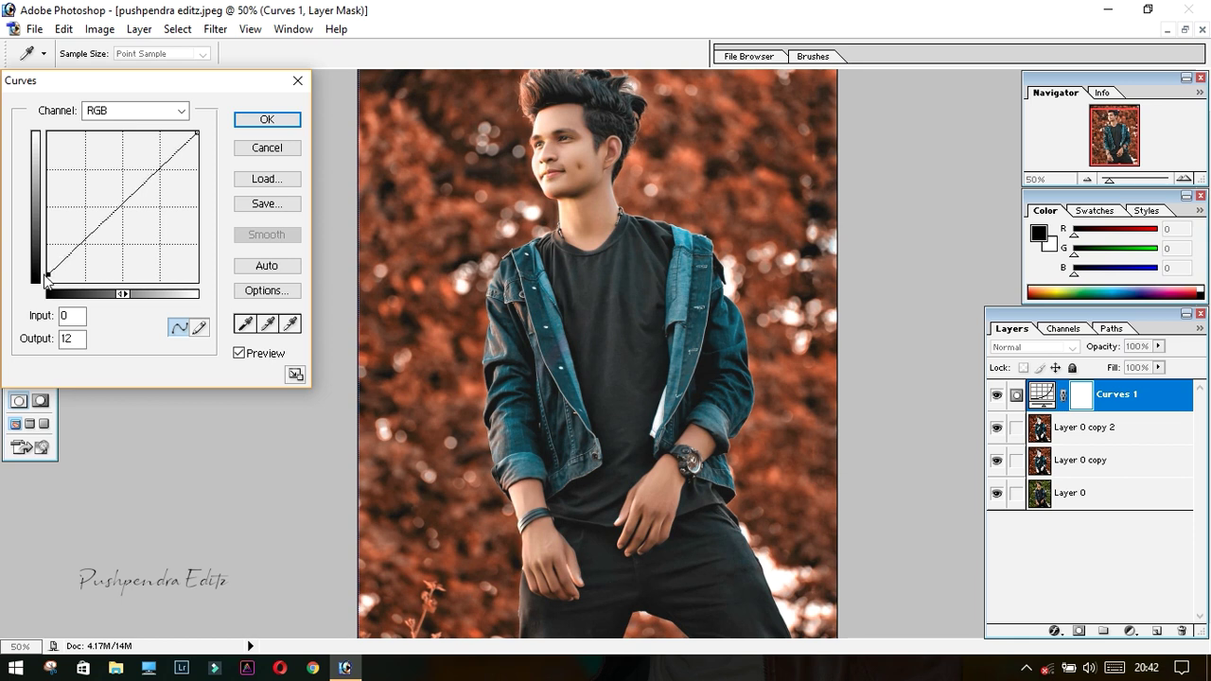
click(122, 205)
drag(122, 203, 123, 203)
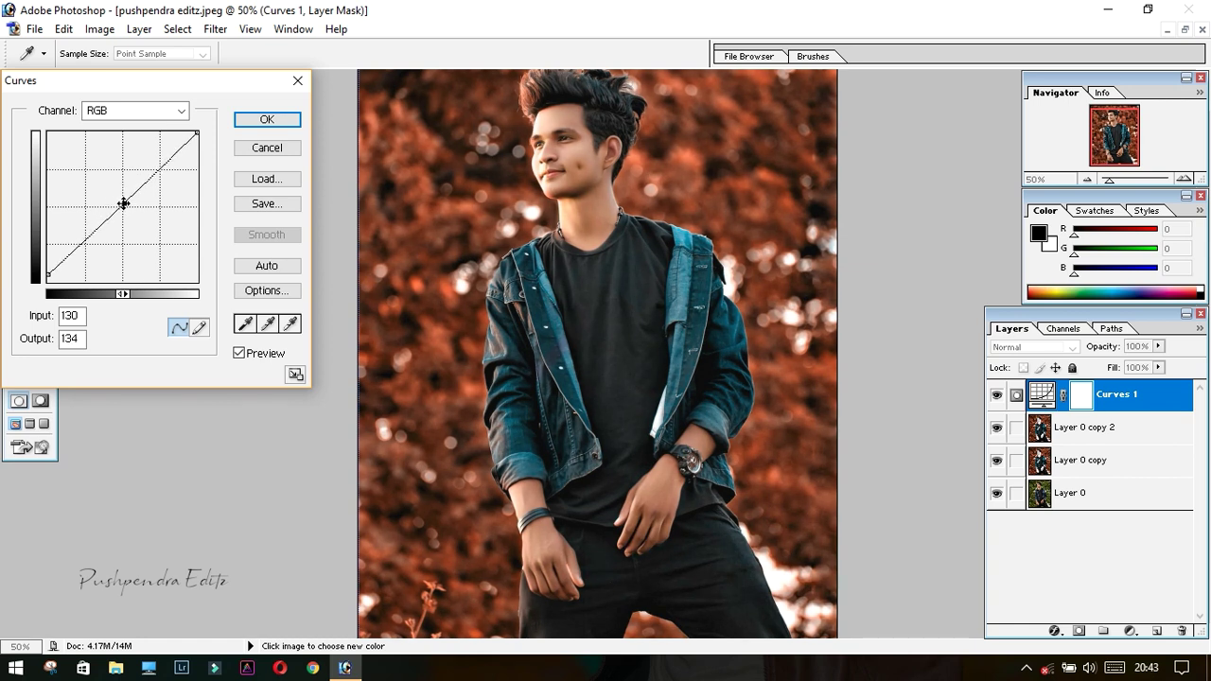
click(265, 120)
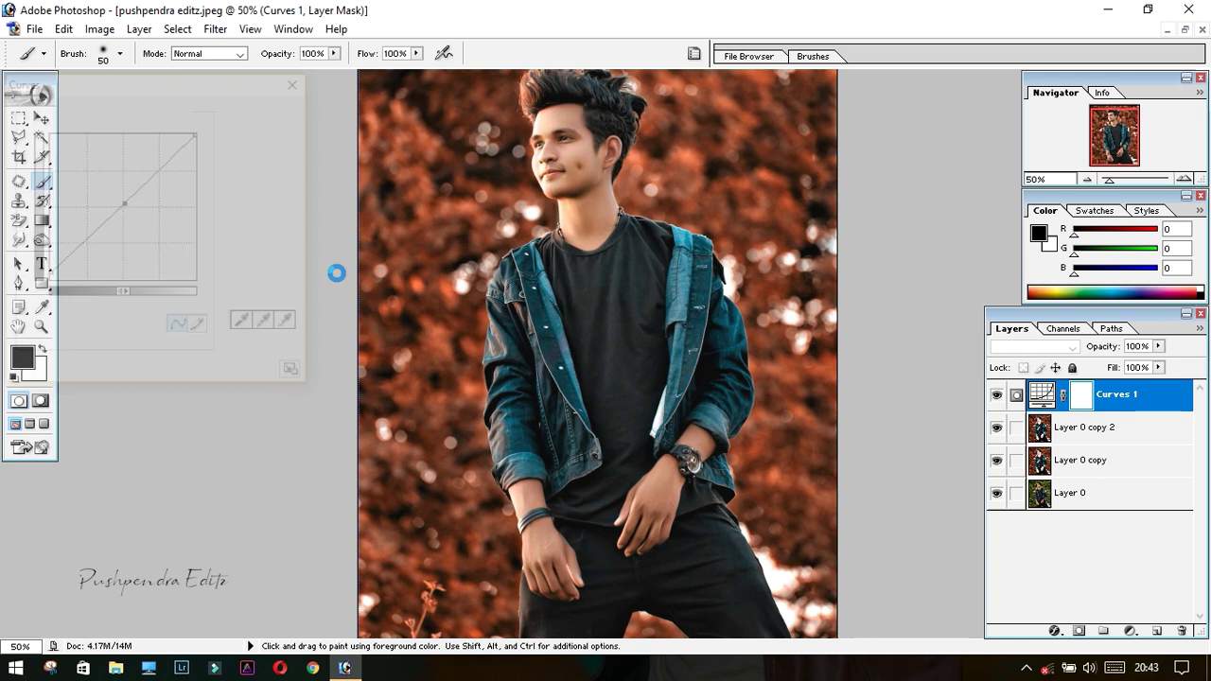
Add a Levels 1 layer with midtone input 1.08 and output black 6
click(1129, 631)
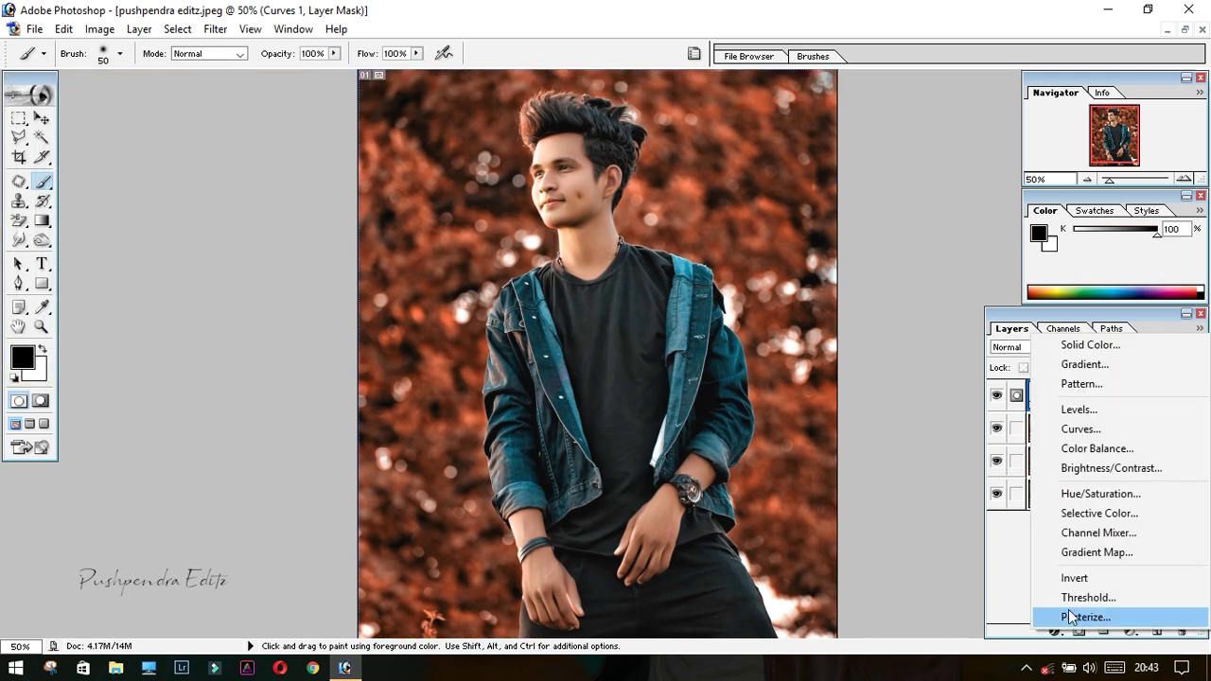
click(1069, 412)
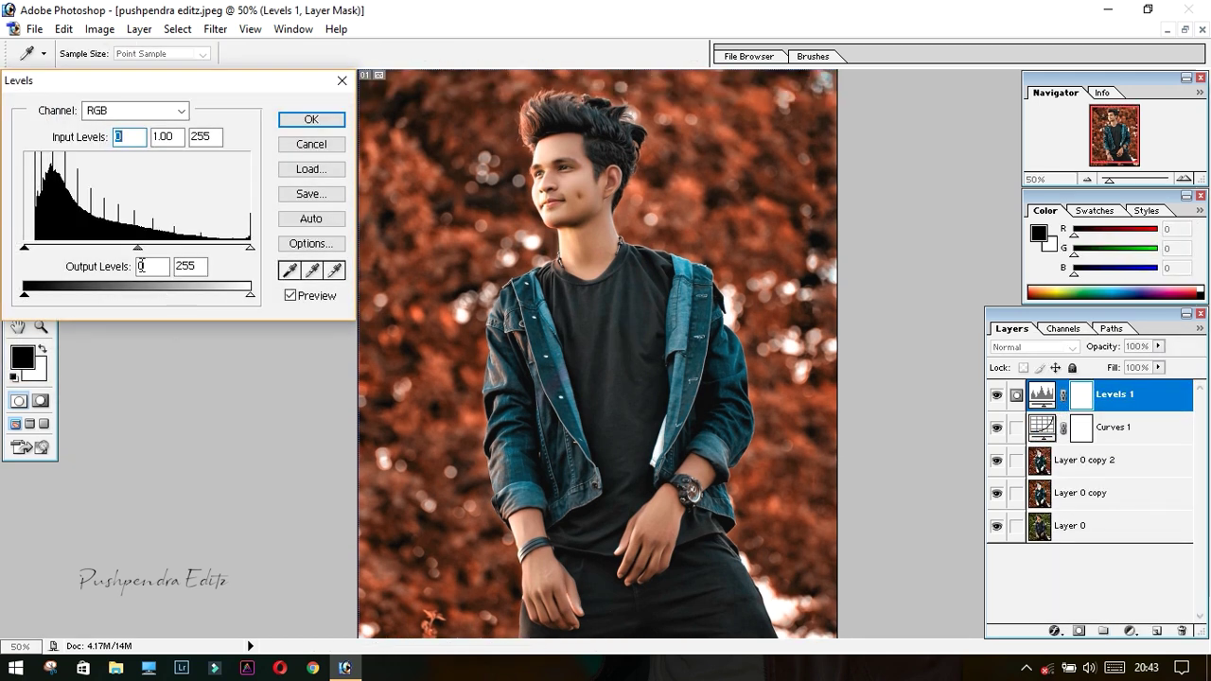
drag(138, 249, 128, 248)
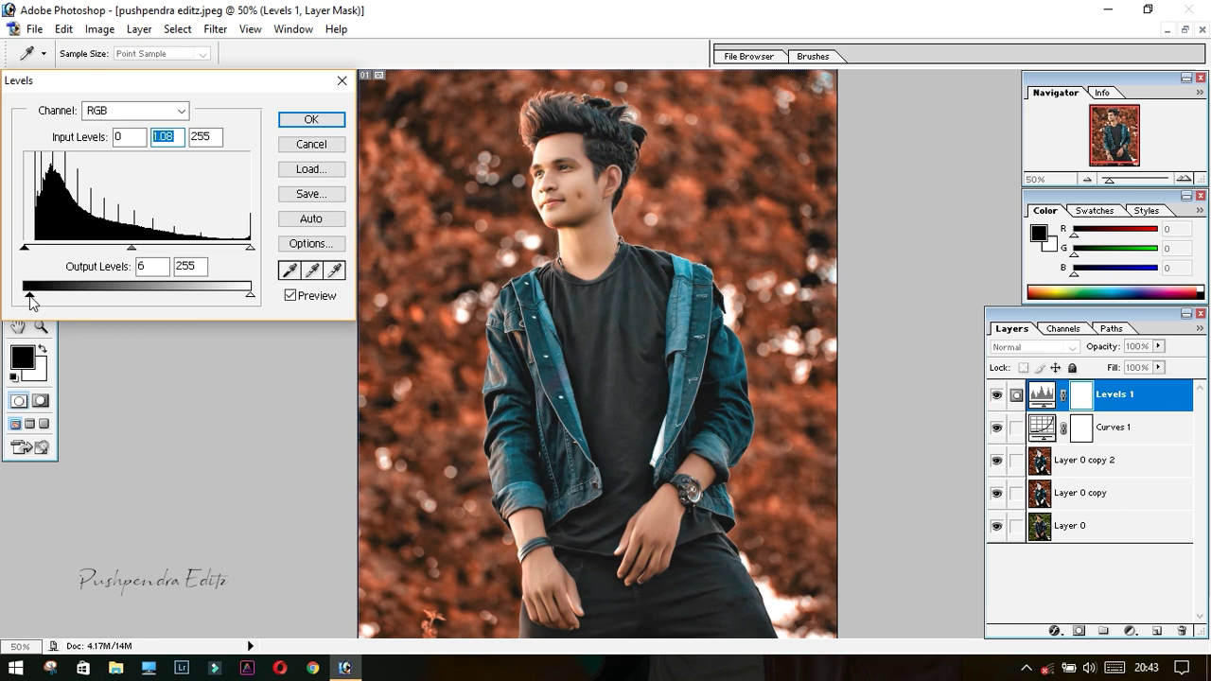
click(311, 119)
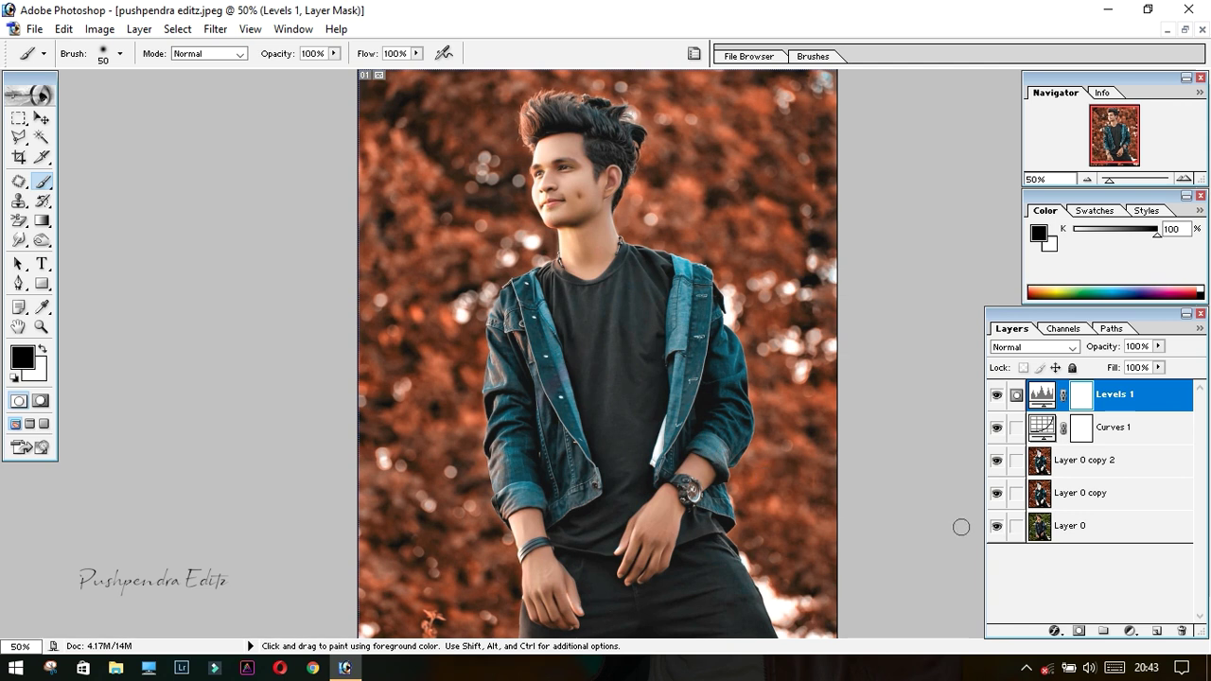
Add a Hue/Saturation adjustment layer with Saturation +8, then reset colours to black and white
click(1130, 632)
click(1095, 492)
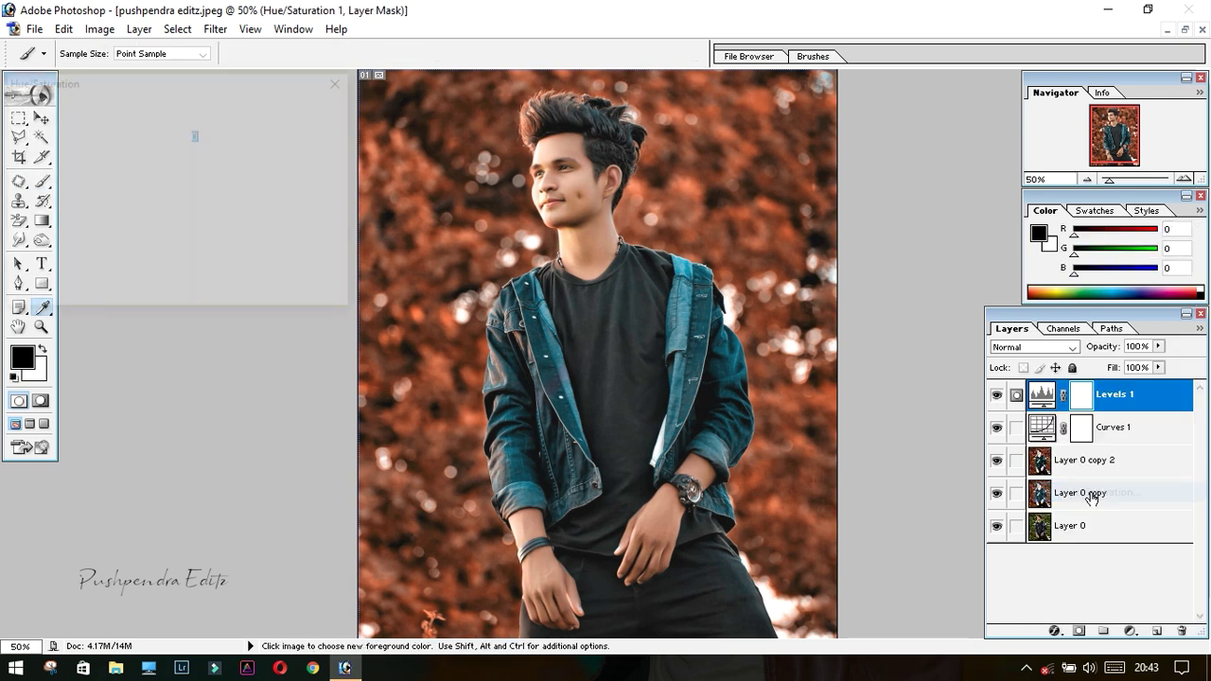
click(396, 233)
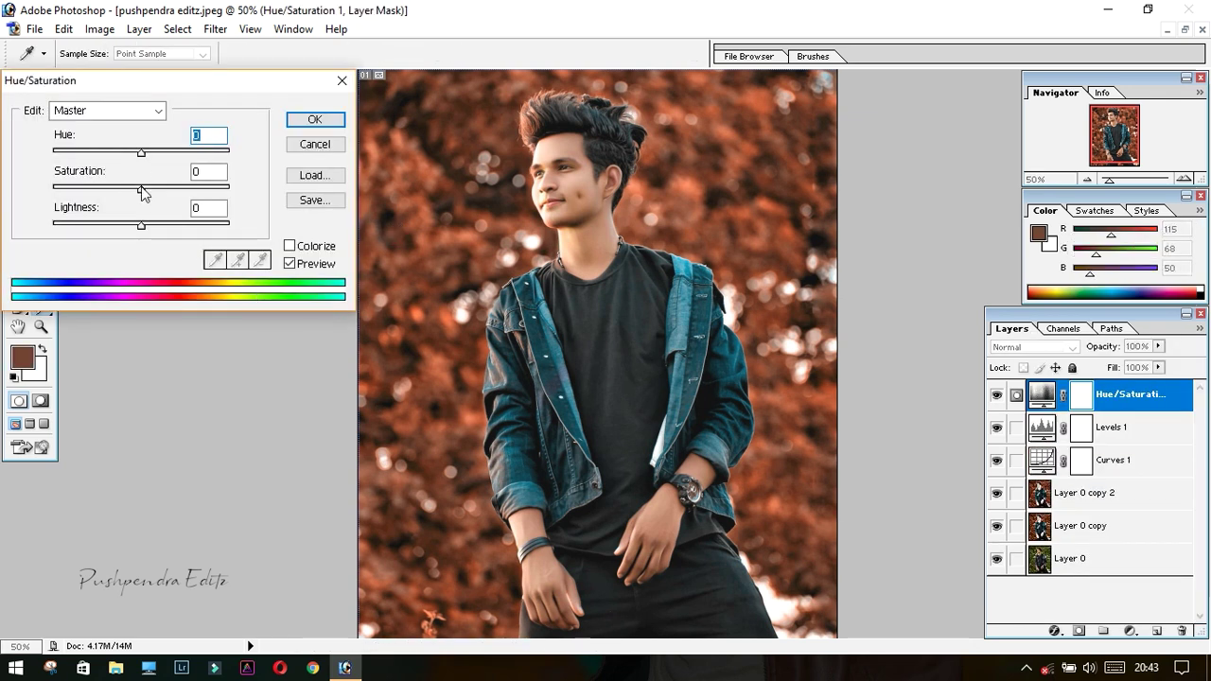
drag(142, 191, 148, 192)
click(315, 120)
key(b)
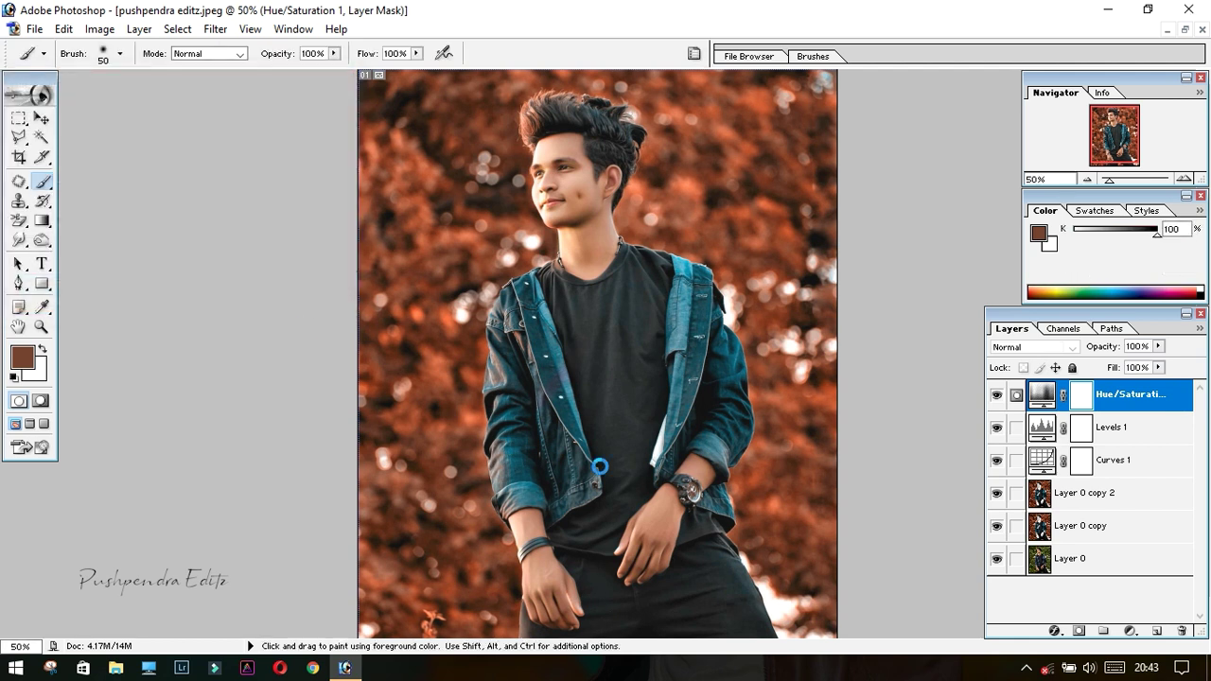
key(d)
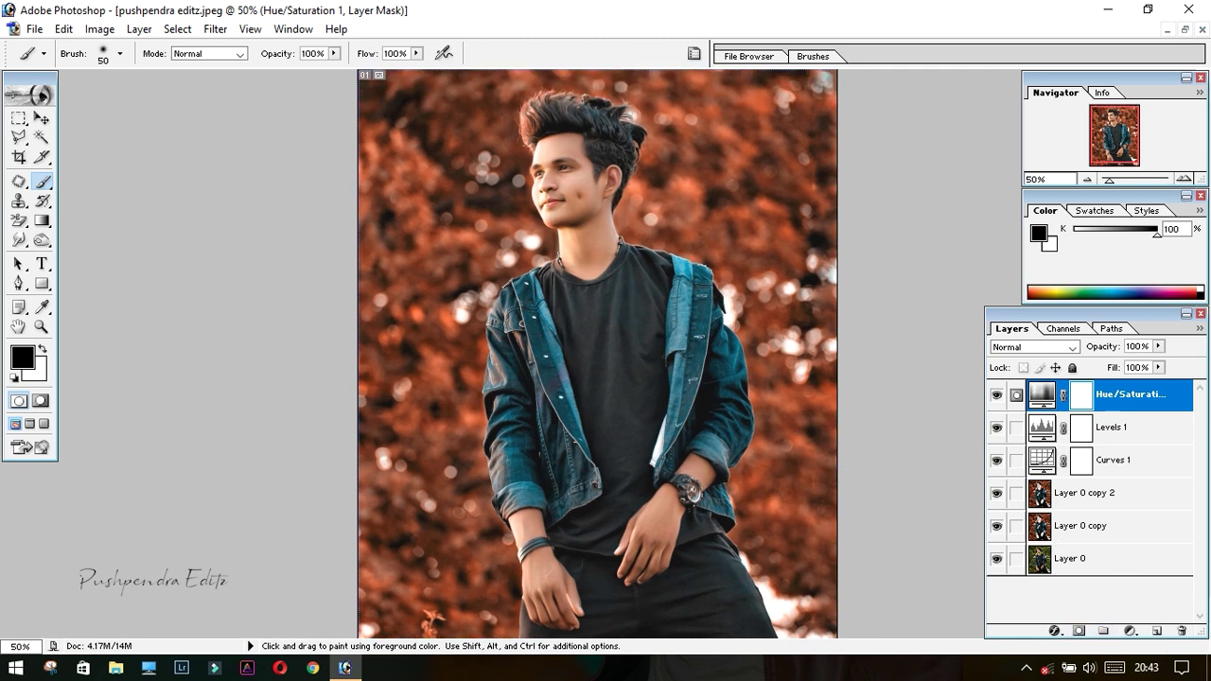
click(1136, 631)
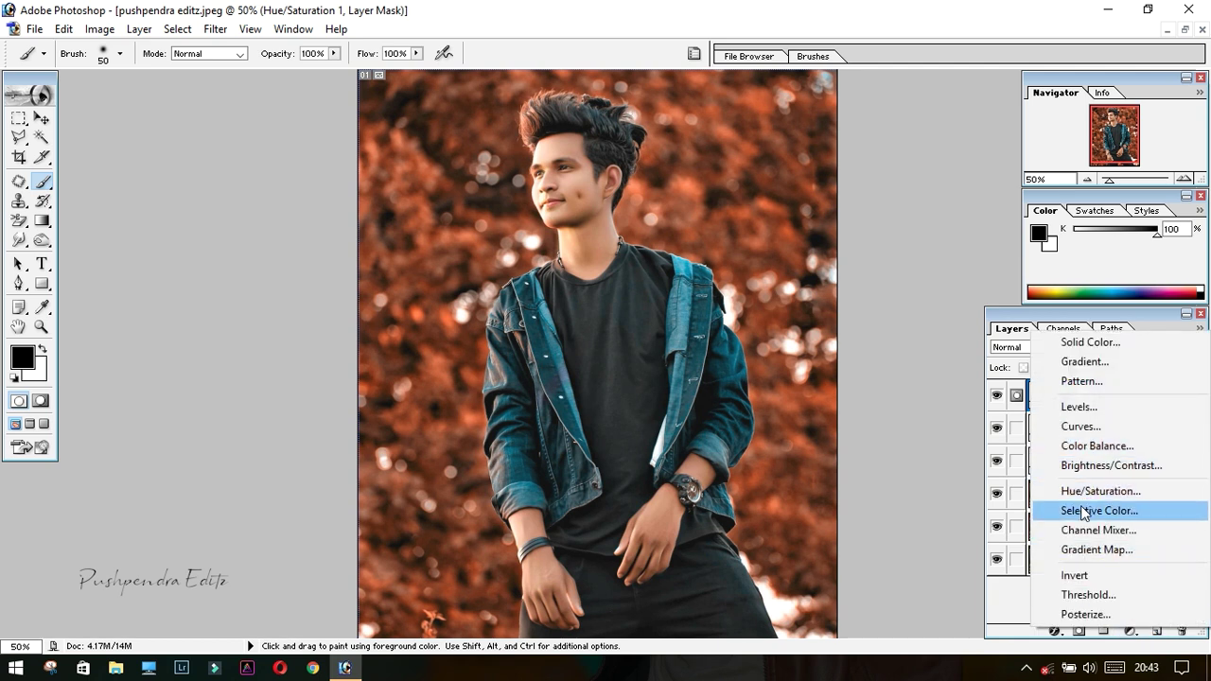
Add a Selective Color layer setting Blues to Cyan -71, Magenta -54, Yellow -83, Black +55
click(1088, 511)
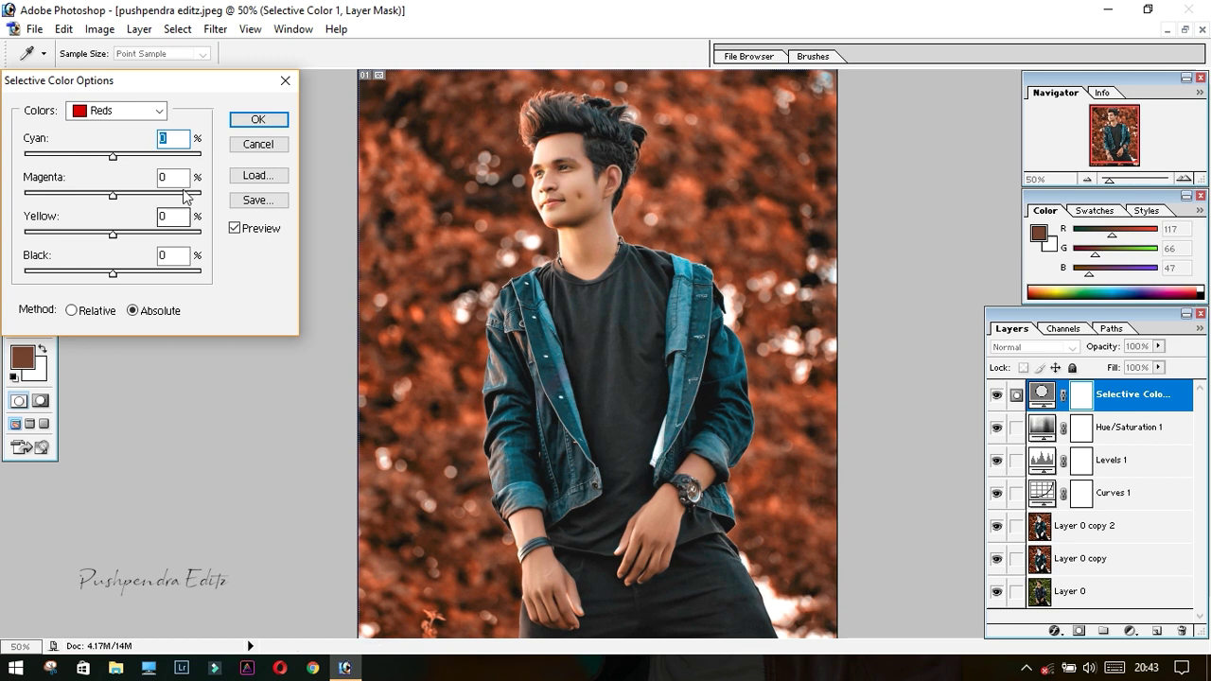
click(116, 111)
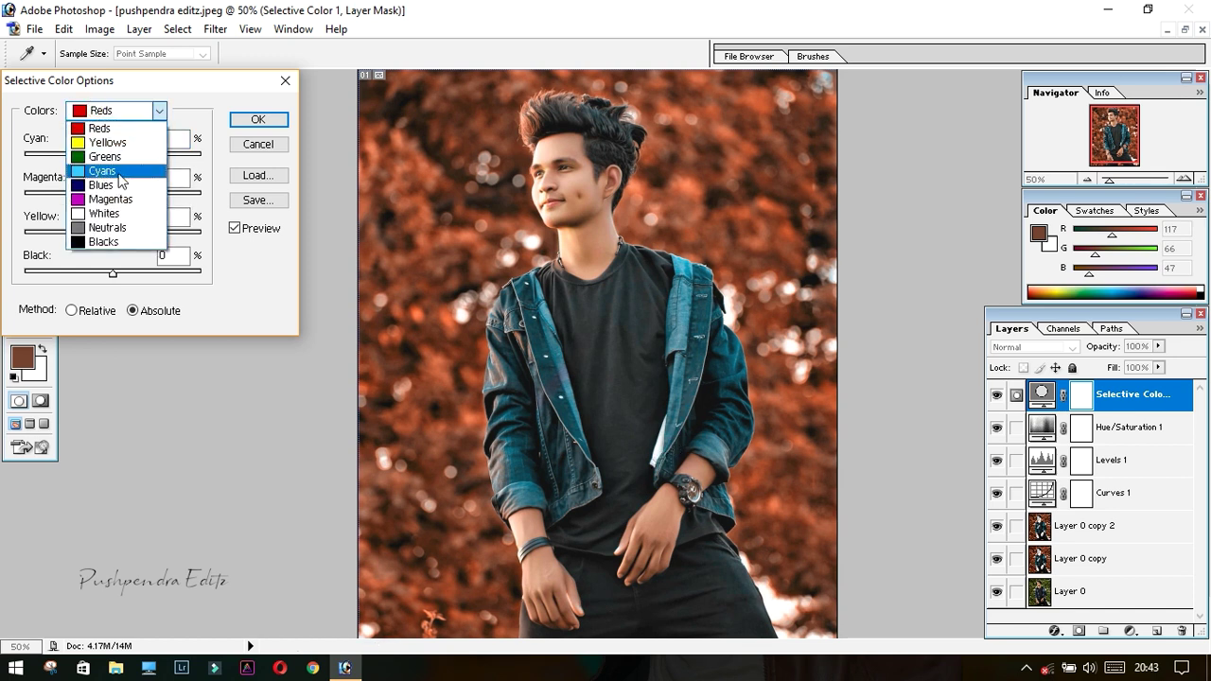
click(116, 186)
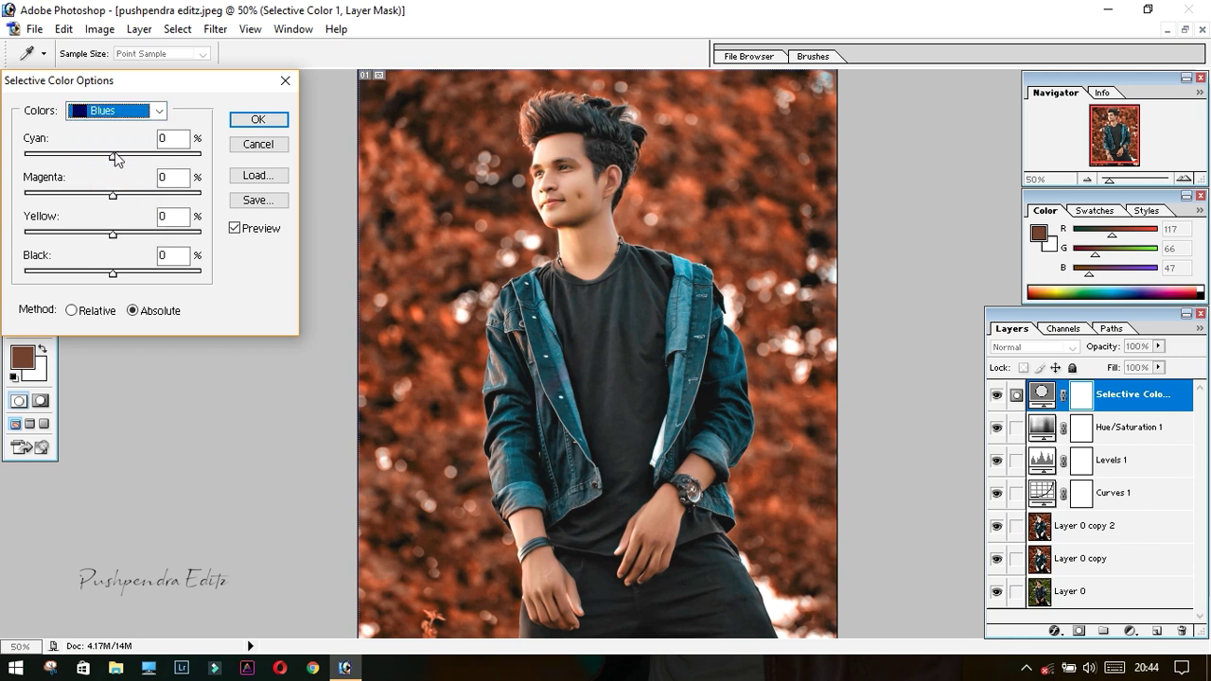
drag(115, 158, 47, 163)
drag(112, 194, 59, 196)
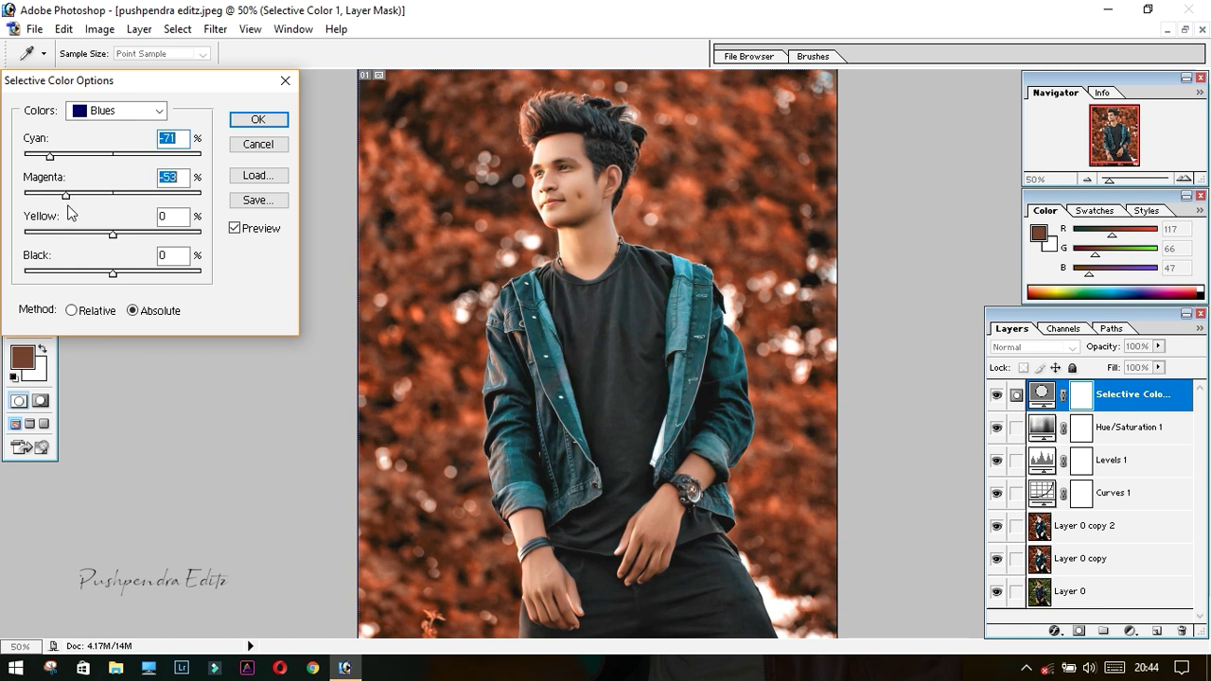
drag(112, 233, 174, 235)
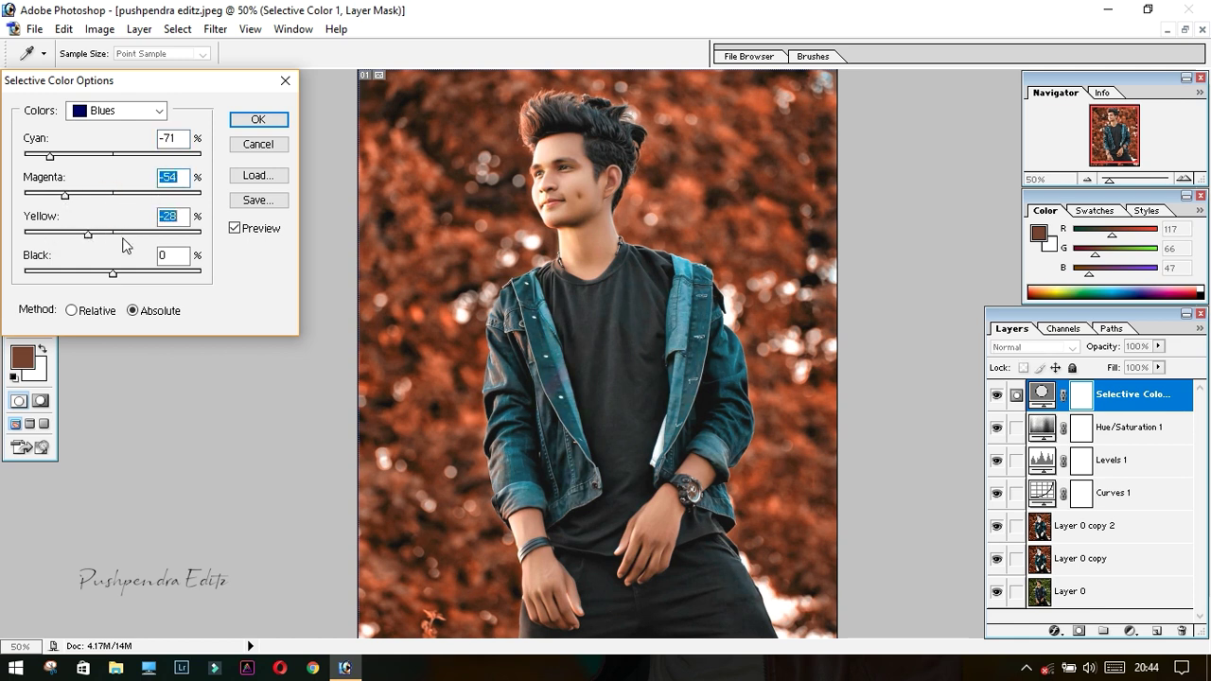
click(40, 233)
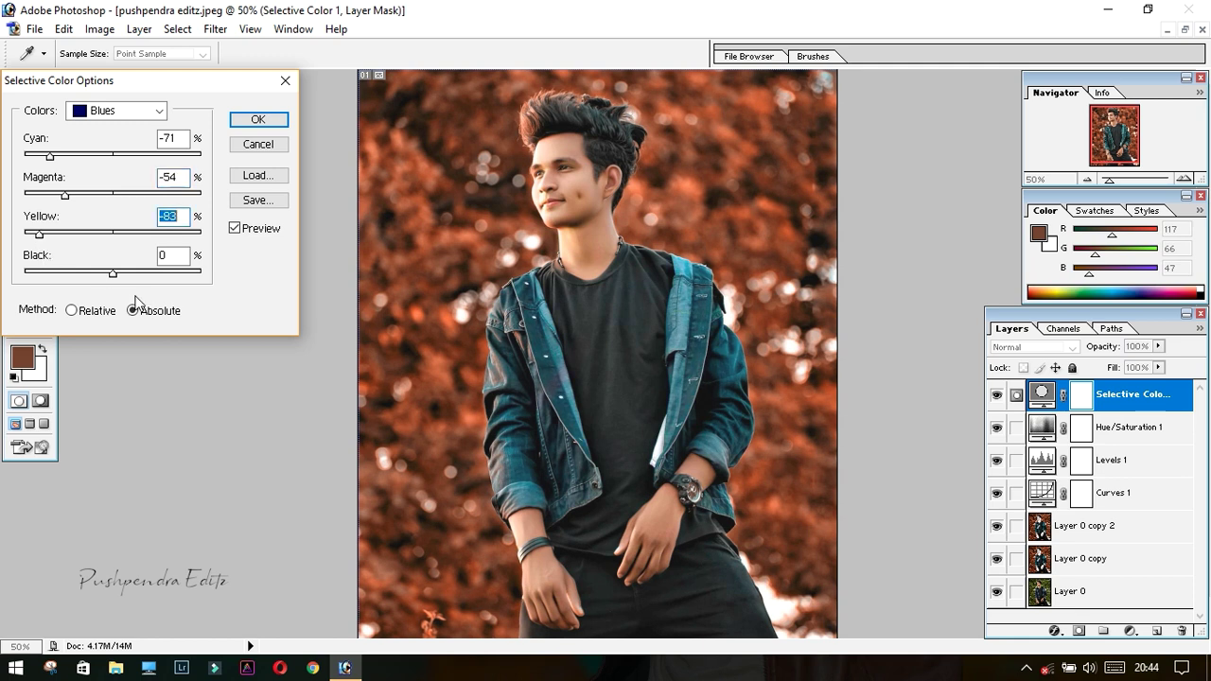
drag(113, 274, 161, 275)
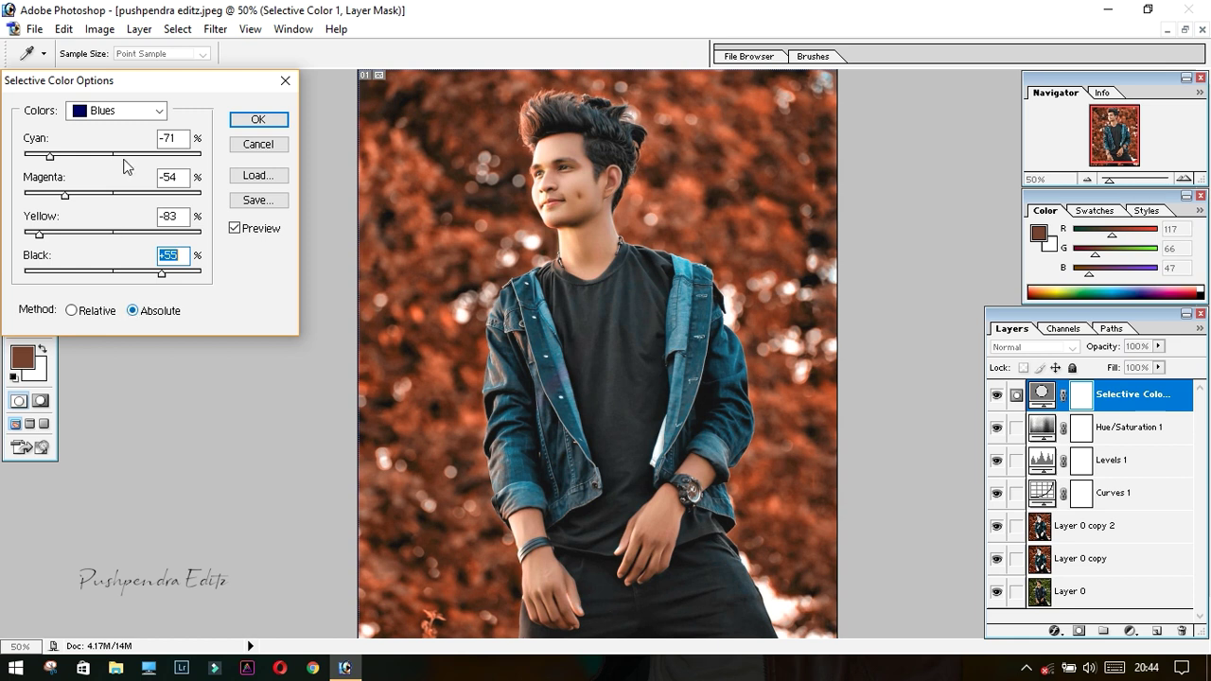
Set the Cyans range to Cyan +80, Magenta -32, Yellow -33, apply, and reset colours
click(109, 111)
click(112, 164)
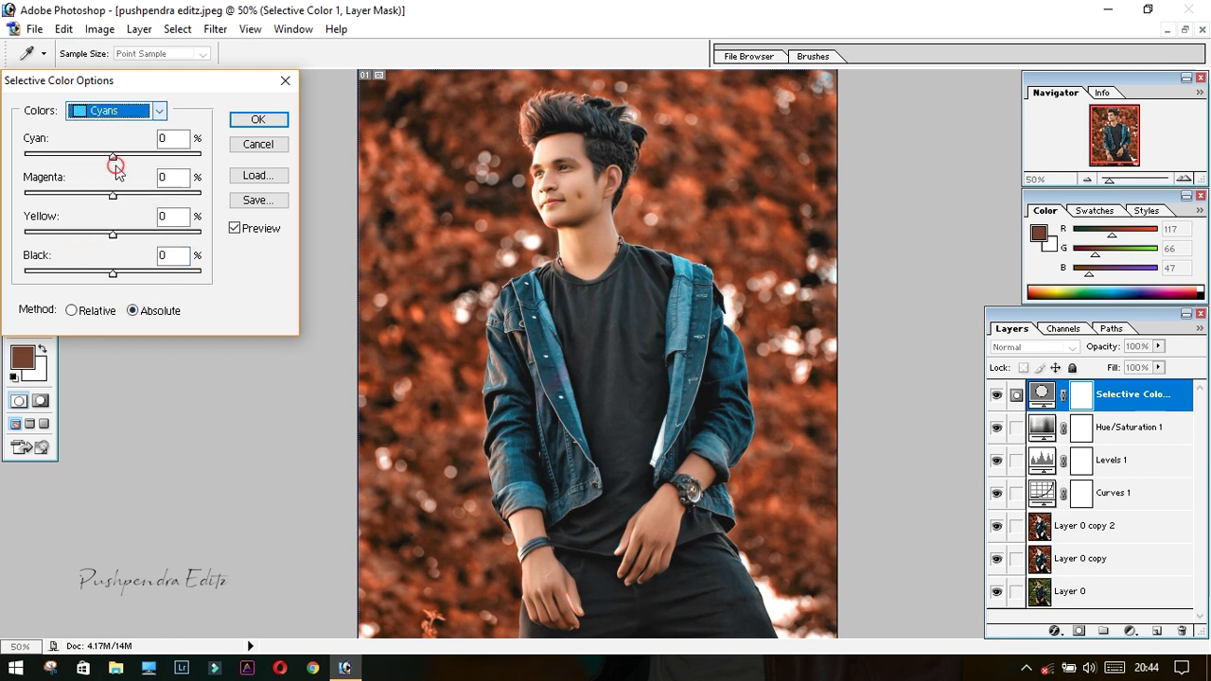
mouse_move(113, 156)
mouse_down()
mouse_move(68, 156)
mouse_move(184, 156)
mouse_up()
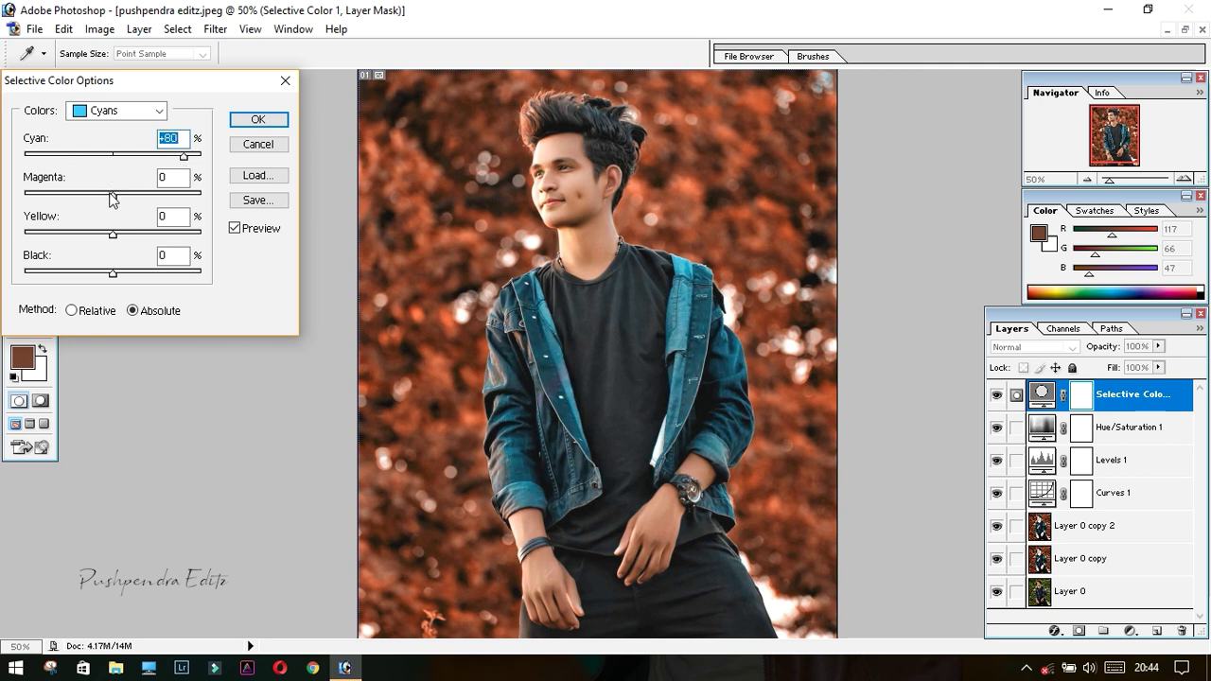
drag(112, 194, 85, 194)
mouse_move(112, 234)
mouse_down()
mouse_move(82, 235)
mouse_move(132, 234)
mouse_move(77, 247)
mouse_move(129, 272)
mouse_up()
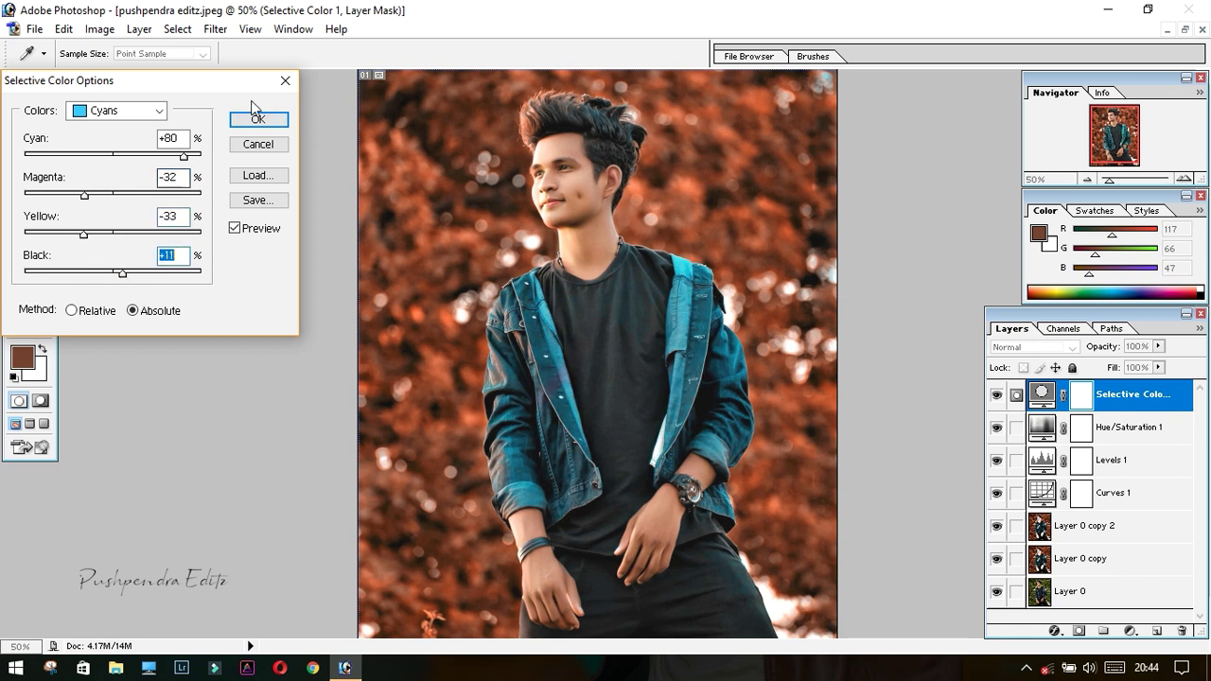
click(258, 119)
key(b)
key(d)
scroll(546, 442, down, 1)
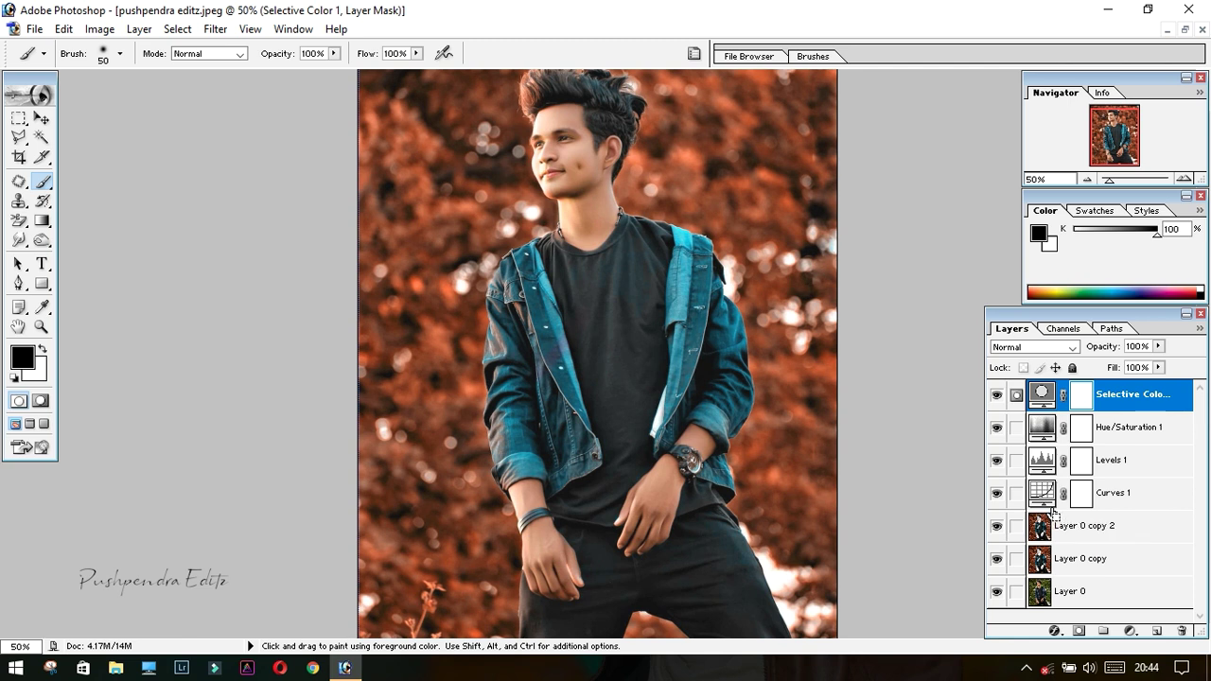
Stamp all visible layers into a merged layer with Ctrl+Alt+Shift+E and zoom in on the face
key(ctrl+alt+shift+e)
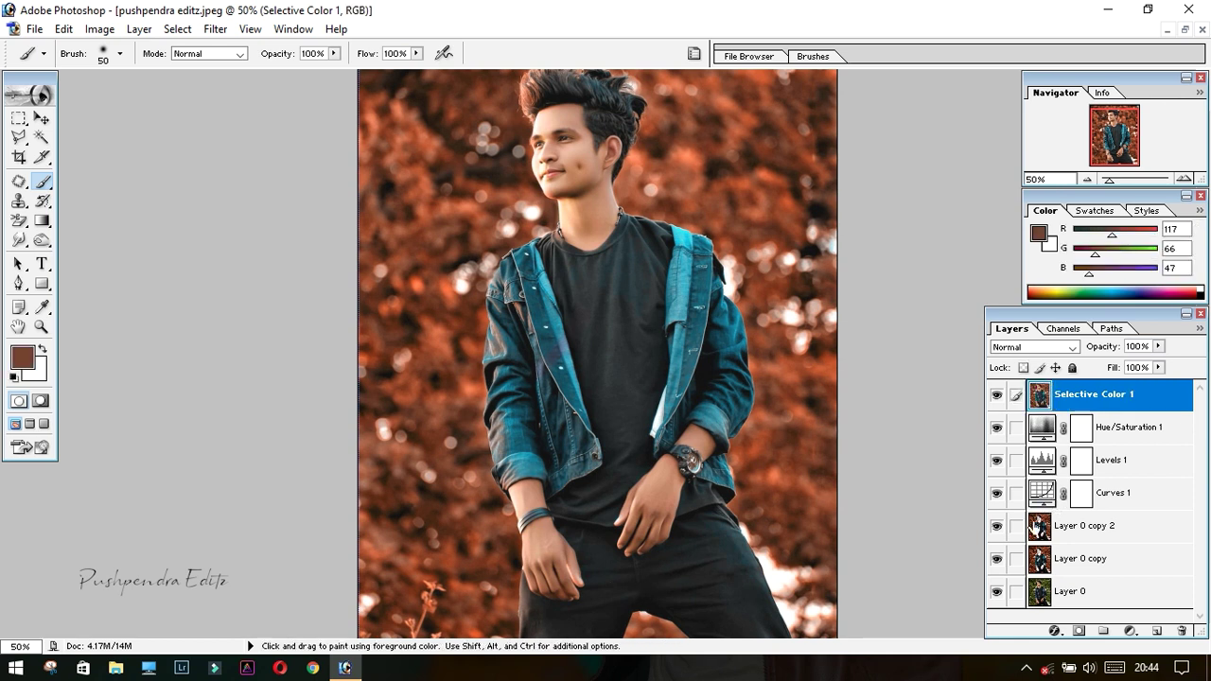
key(ctrl+plus)
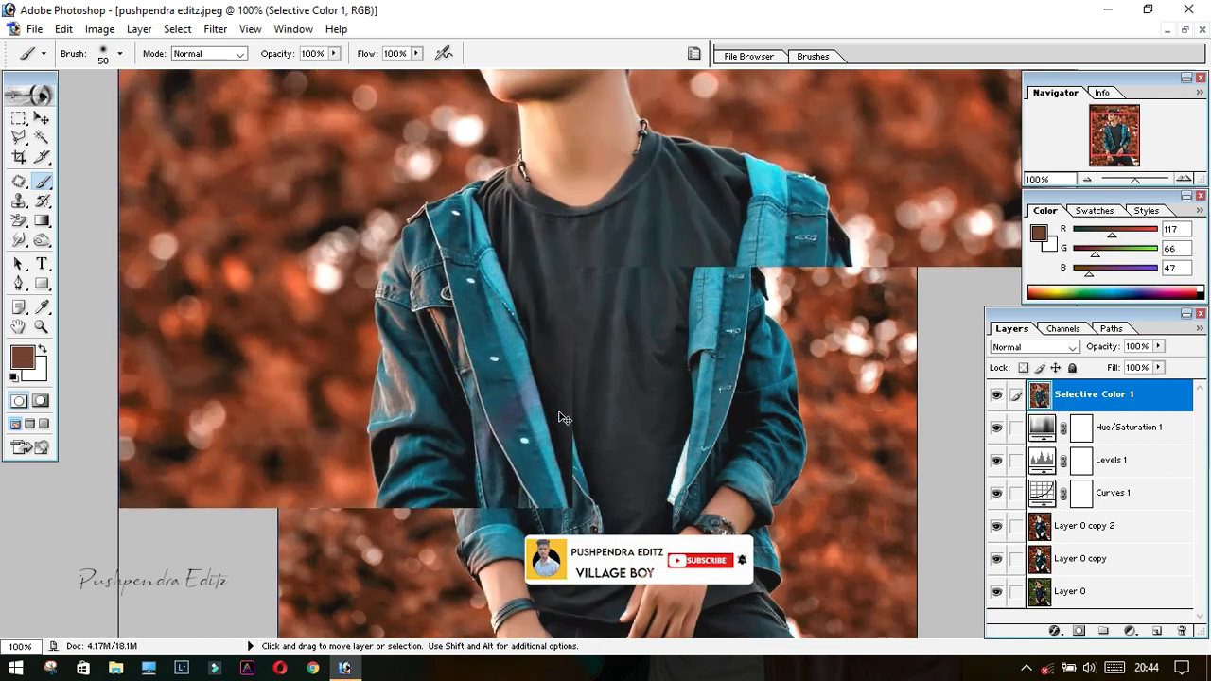
key(ctrl+plus)
drag(610, 227, 575, 565)
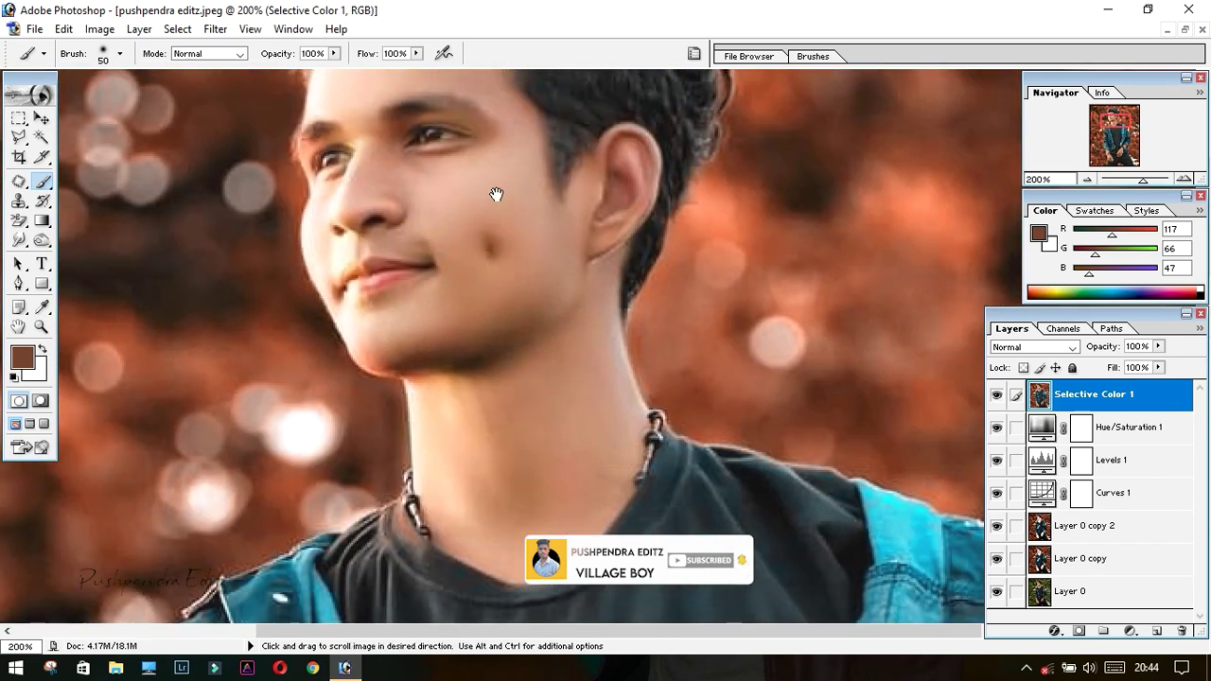
drag(498, 195, 505, 268)
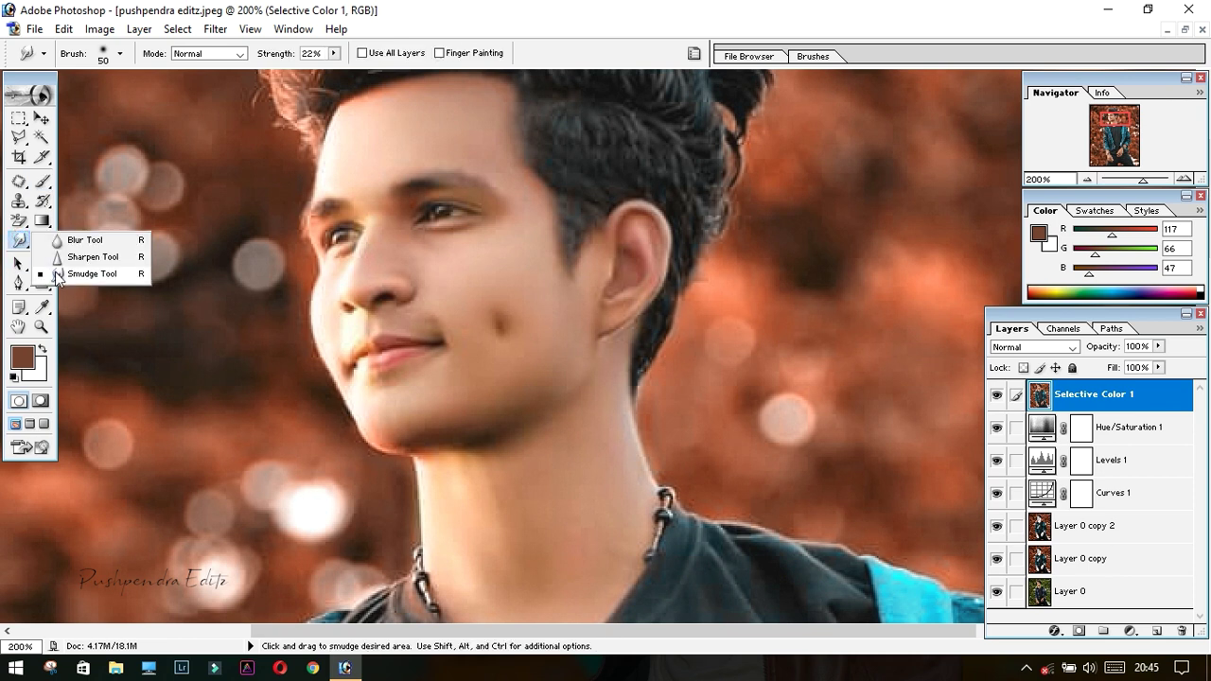
Select the Smudge Tool at 22% strength with a soft 100 px brush
drag(19, 239, 54, 278)
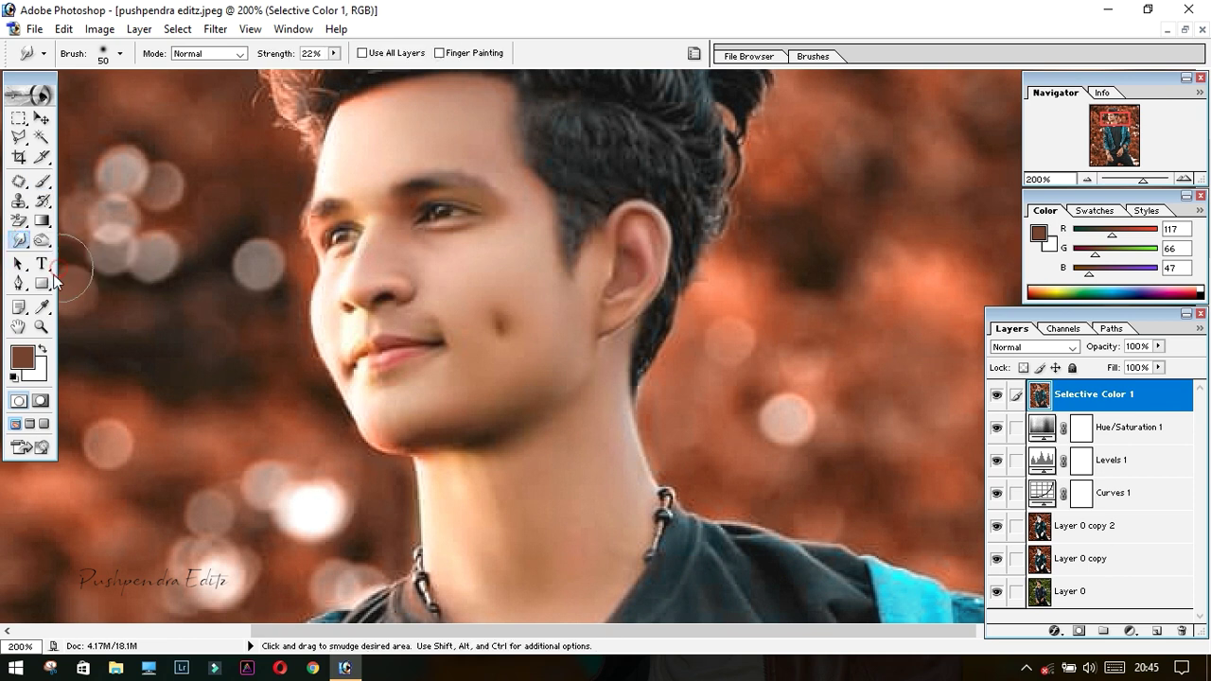
click(120, 54)
drag(198, 168, 195, 234)
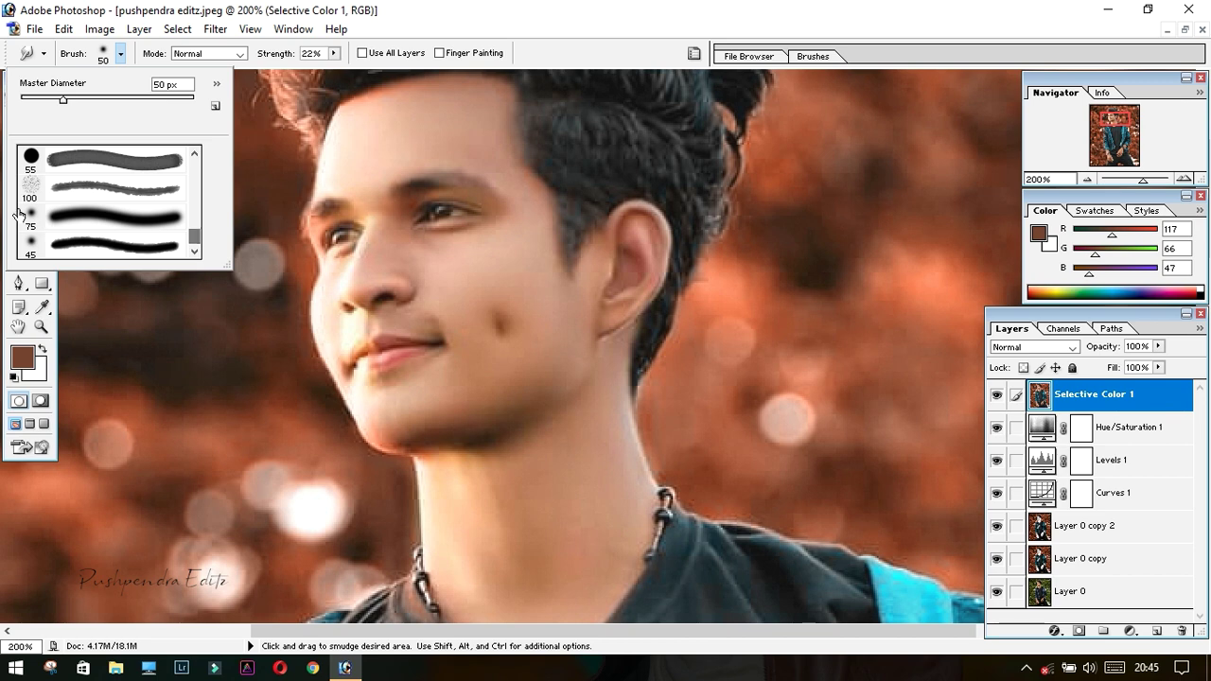
click(54, 189)
scroll(444, 426, up, 2)
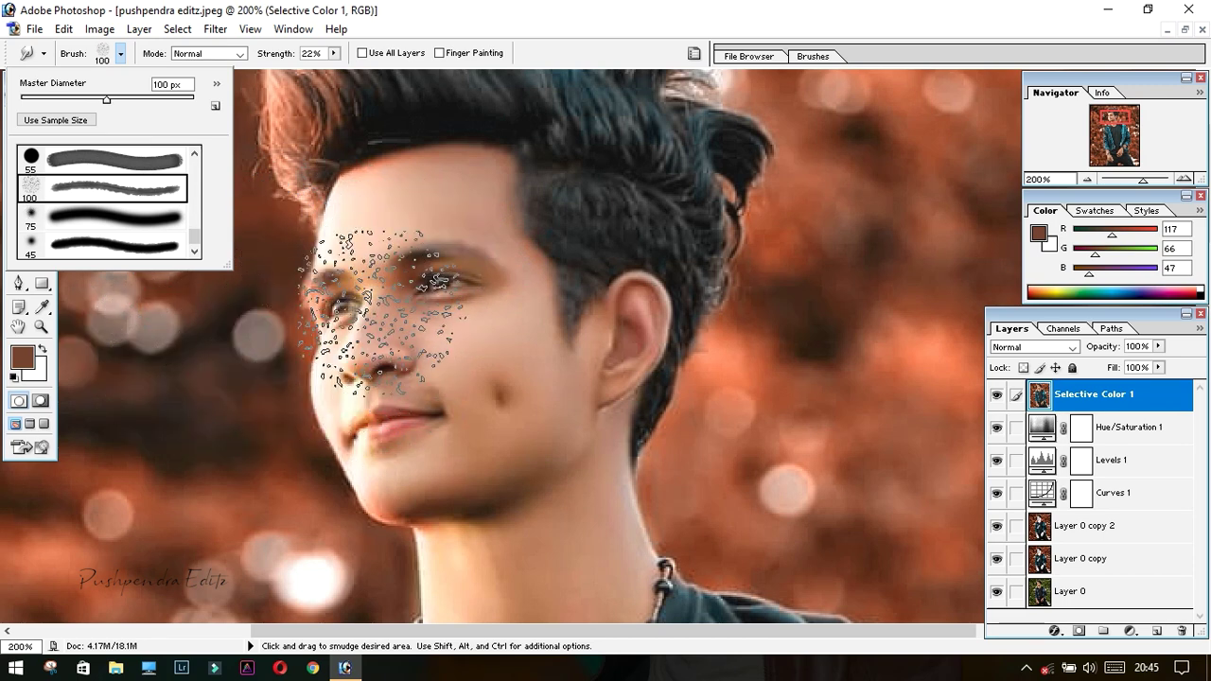
Smooth the forehead skin with a smaller smudge brush, undoing a stray smudge over the eye
drag(384, 243, 431, 287)
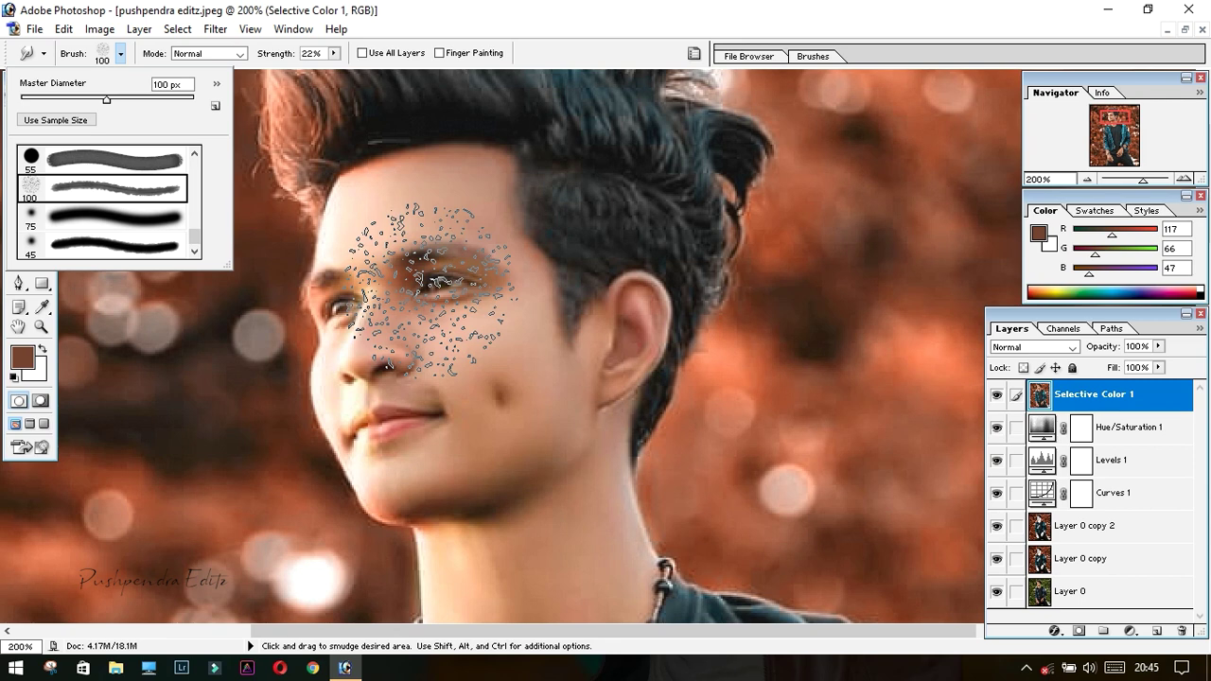
key(ctrl+z)
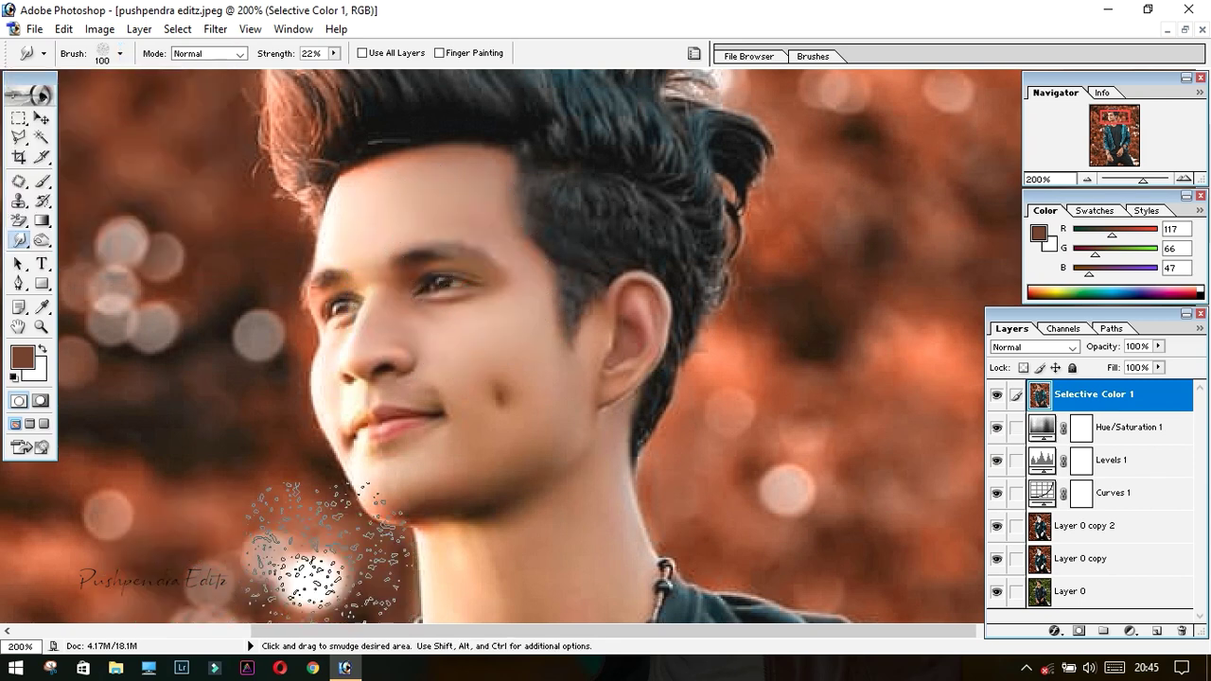
scroll(379, 492, up, 3)
key(bracketleft)
key(bracketleft)
key(bracketleft)
key(bracketleft)
key(bracketleft)
key(bracketleft)
key(bracketleft)
key(ctrl+plus)
drag(274, 236, 223, 303)
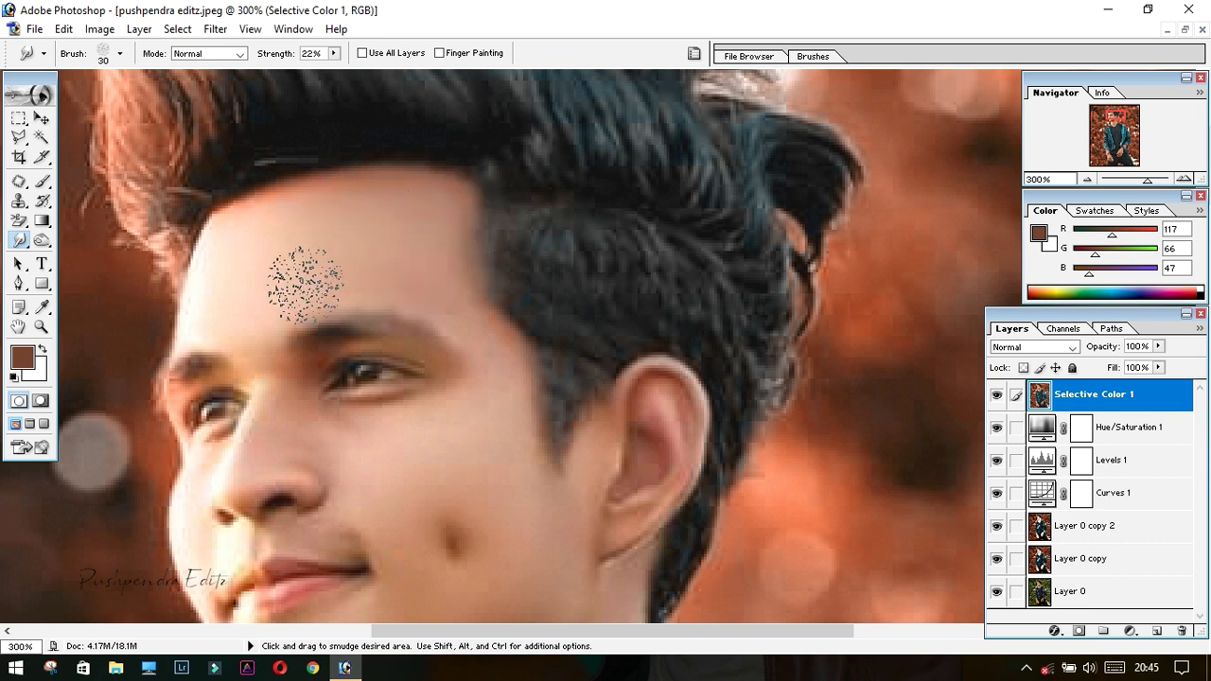
Move down over the shirt and jacket to the right hand to smooth the wrist skin
scroll(417, 275, down, 3)
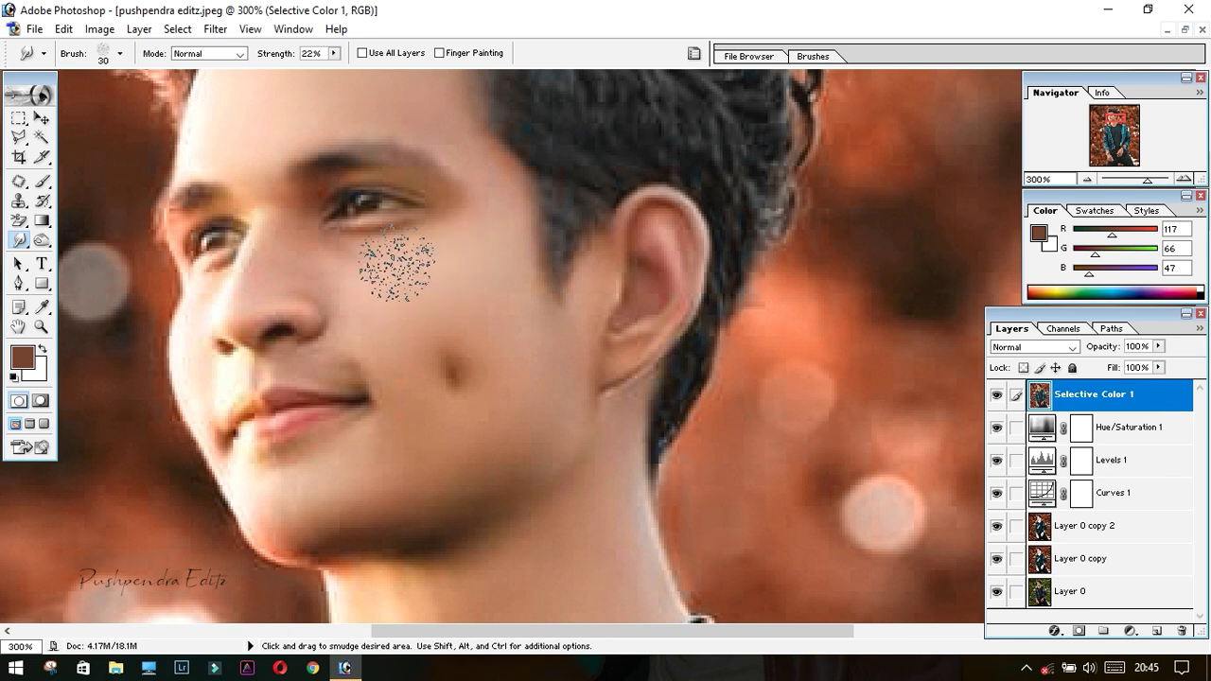
scroll(426, 388, down, 1)
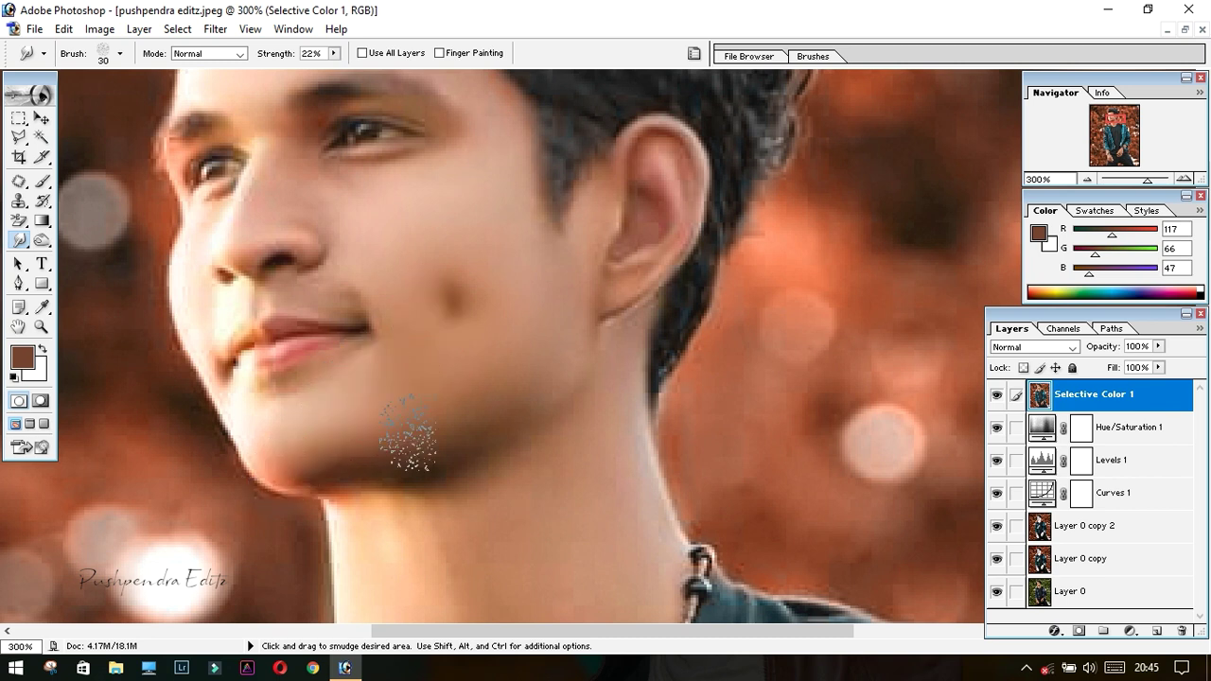
scroll(426, 435, down, 1)
scroll(631, 416, down, 1)
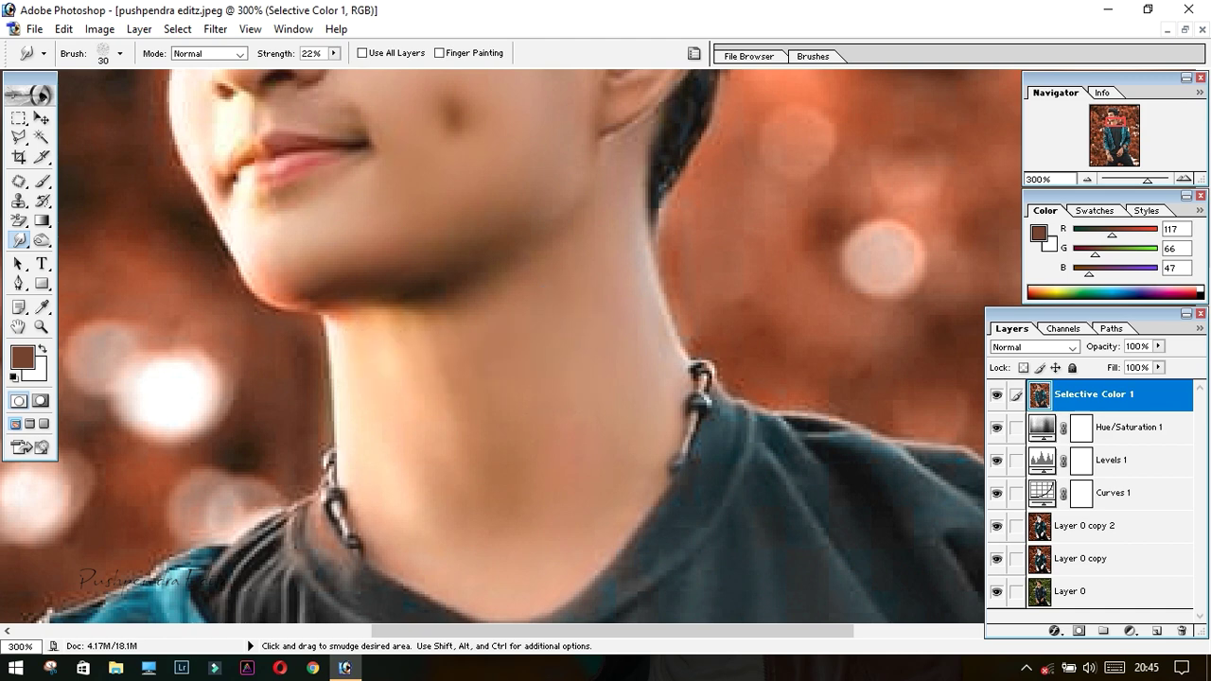
scroll(519, 473, up, 1)
scroll(486, 419, down, 1)
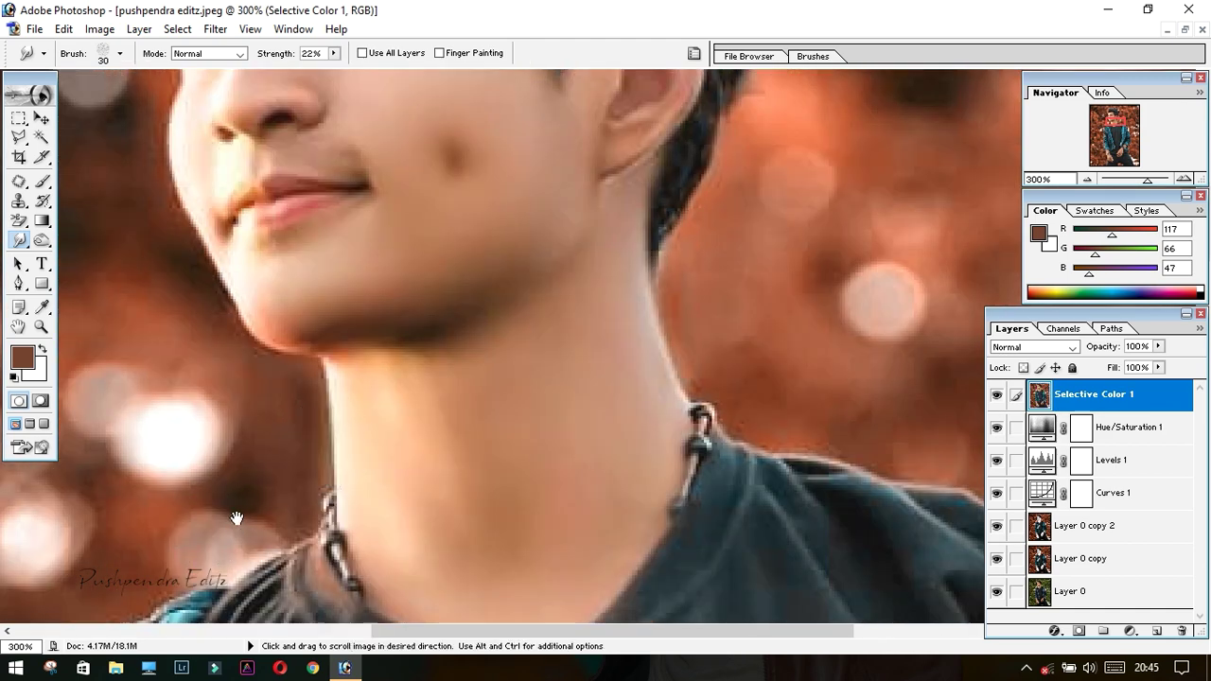
drag(236, 417, 382, 111)
scroll(382, 379, down, 3)
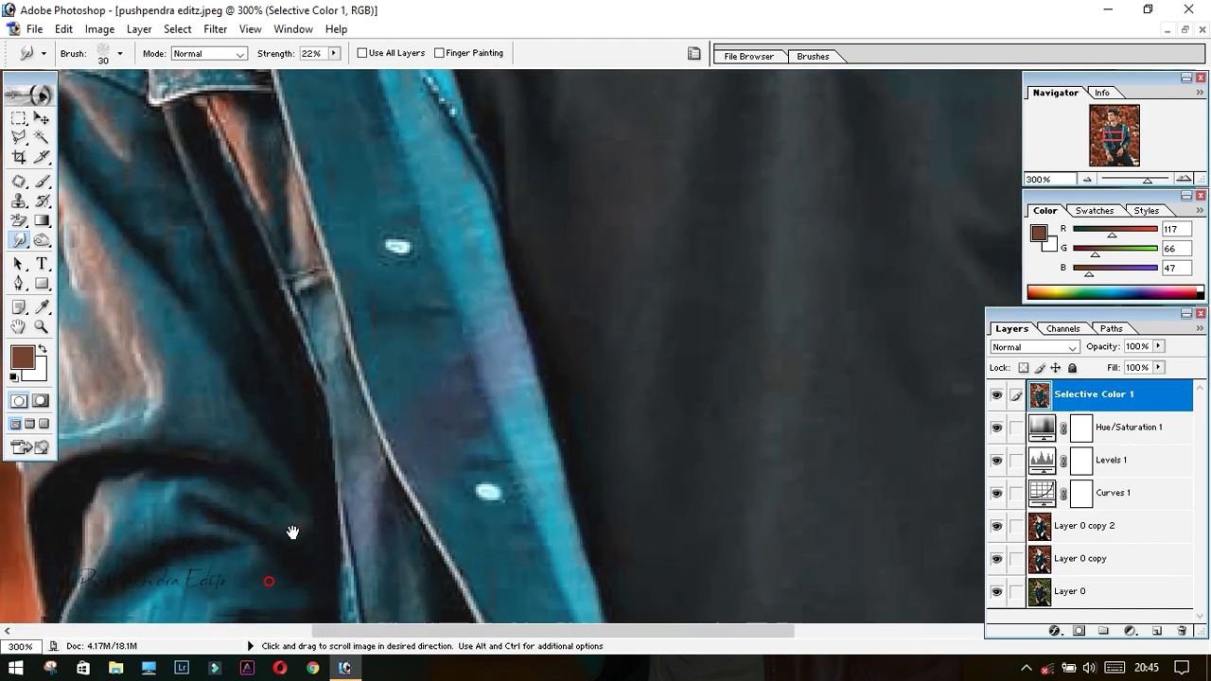
scroll(392, 506, down, 2)
scroll(338, 167, down, 3)
scroll(406, 419, down, 2)
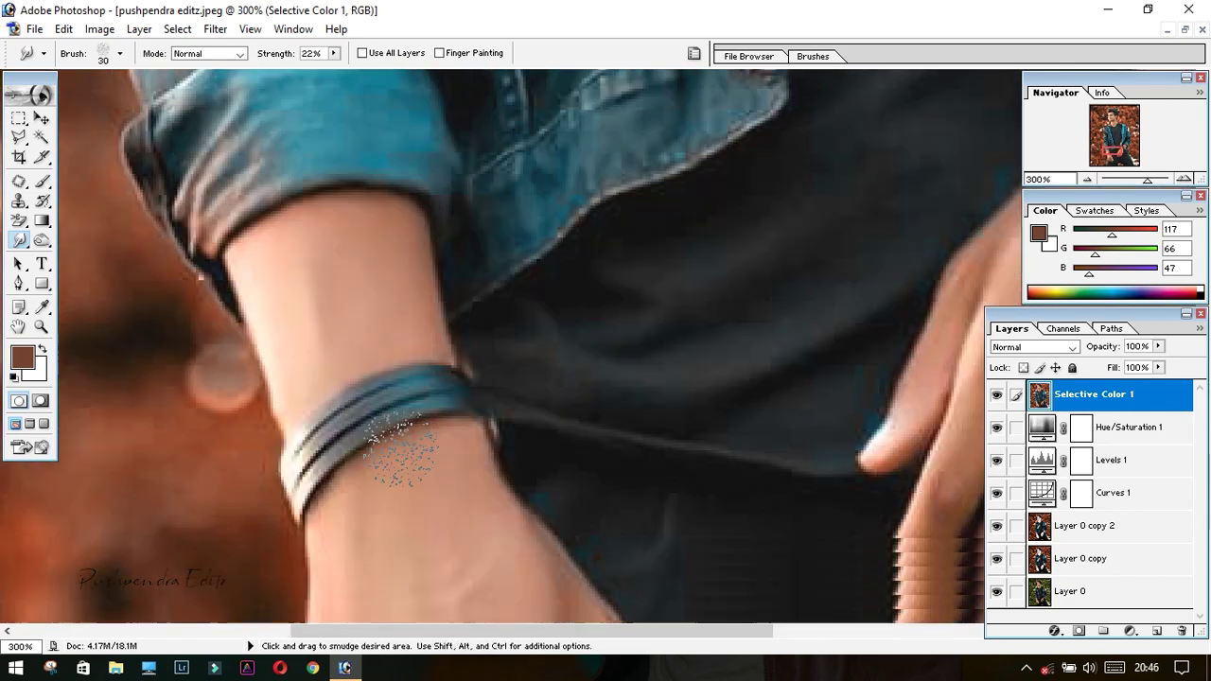
scroll(326, 152, down, 2)
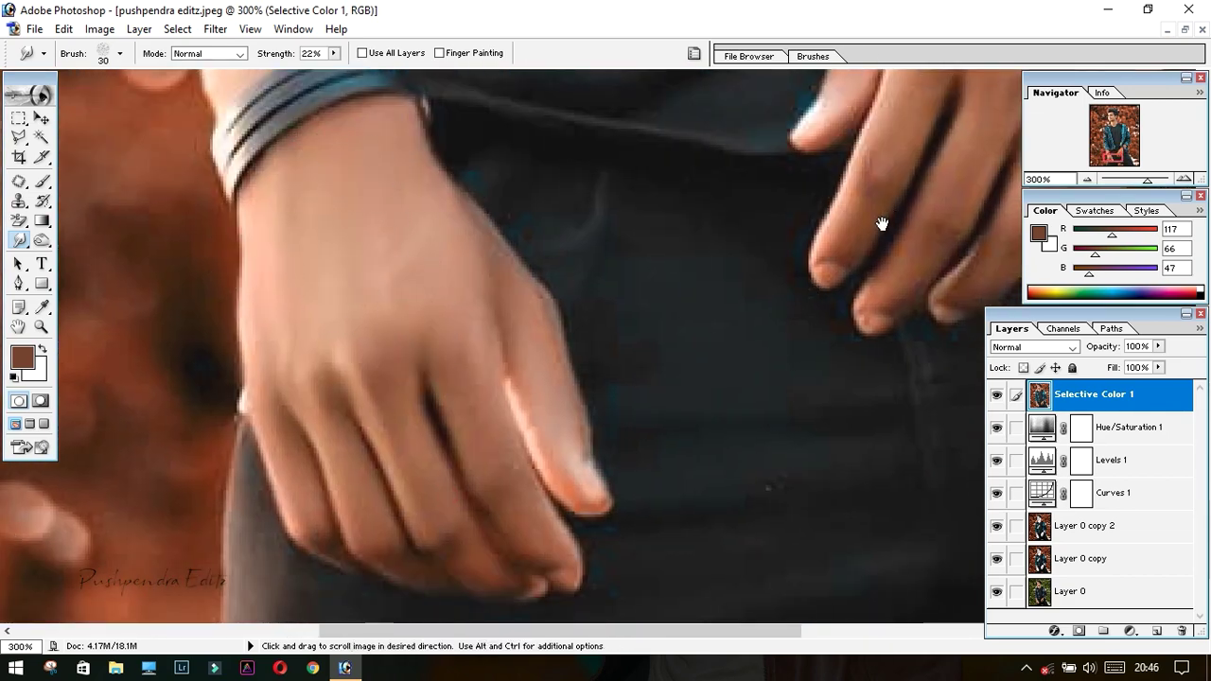
drag(884, 227, 318, 543)
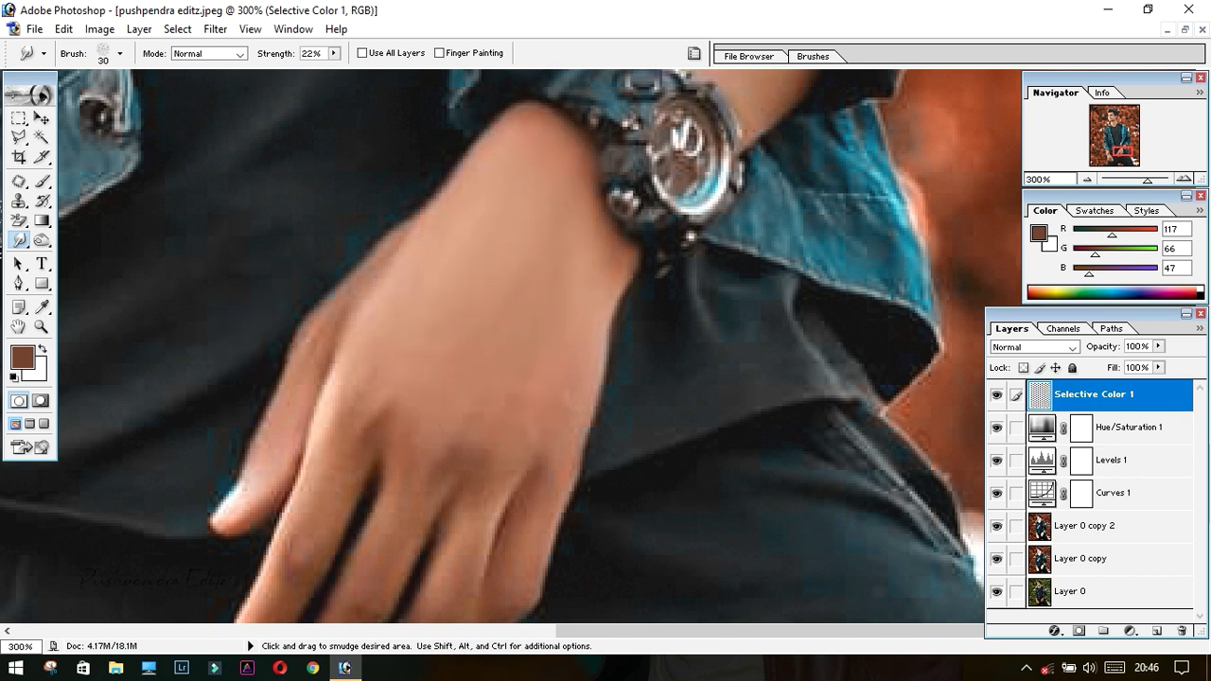
click(24, 187)
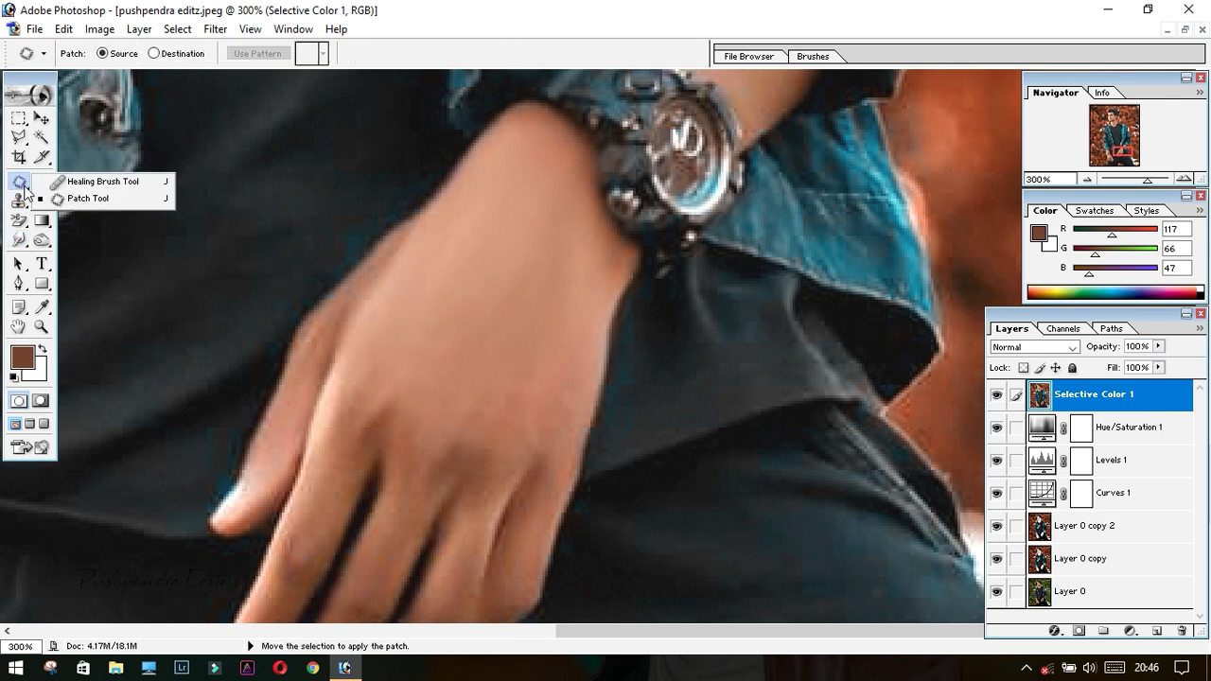
Select the Patch Tool in Source mode and zoom out to see the whole portrait
click(88, 198)
scroll(380, 255, up, 5)
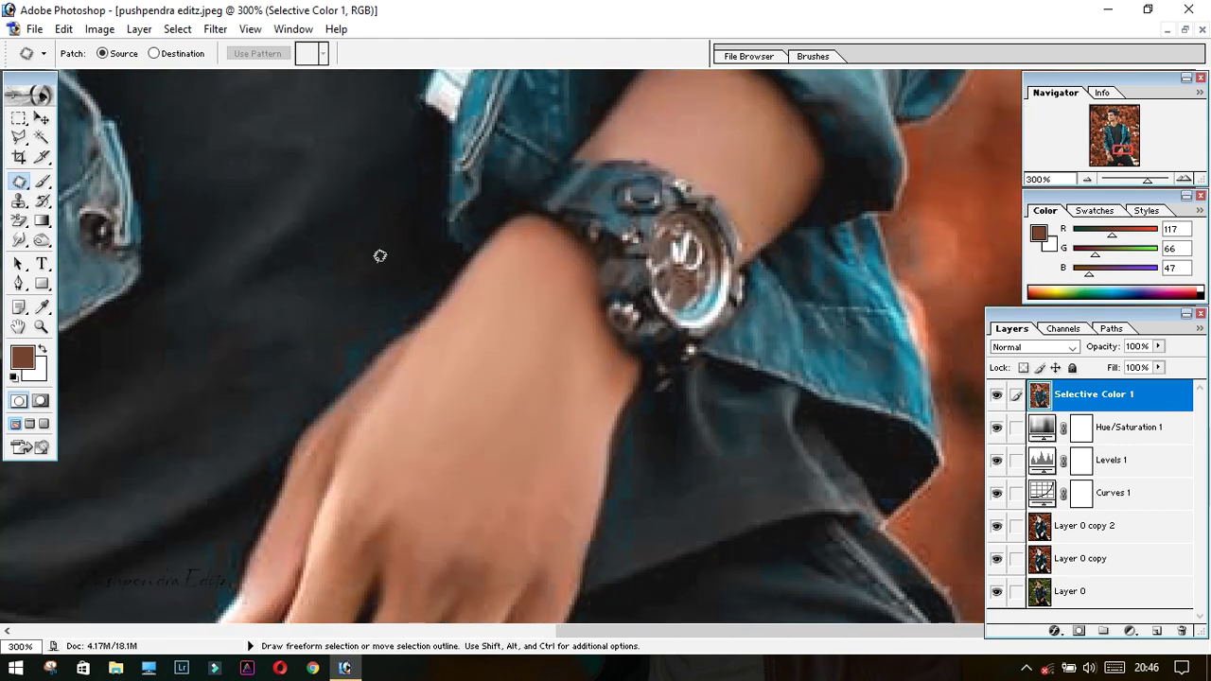
key(ctrl+minus)
key(ctrl+minus)
key(ctrl+minus)
key(ctrl+minus)
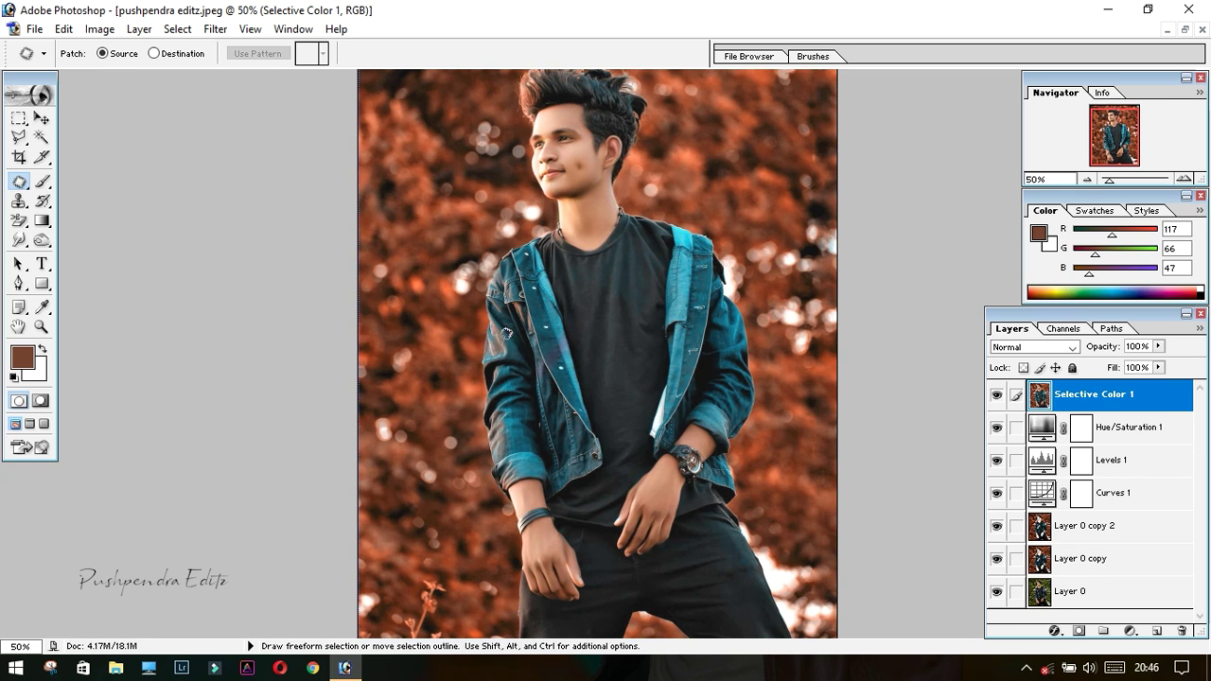
Add a Brightness/Contrast adjustment layer with Brightness +20 and select its layer mask
click(1130, 632)
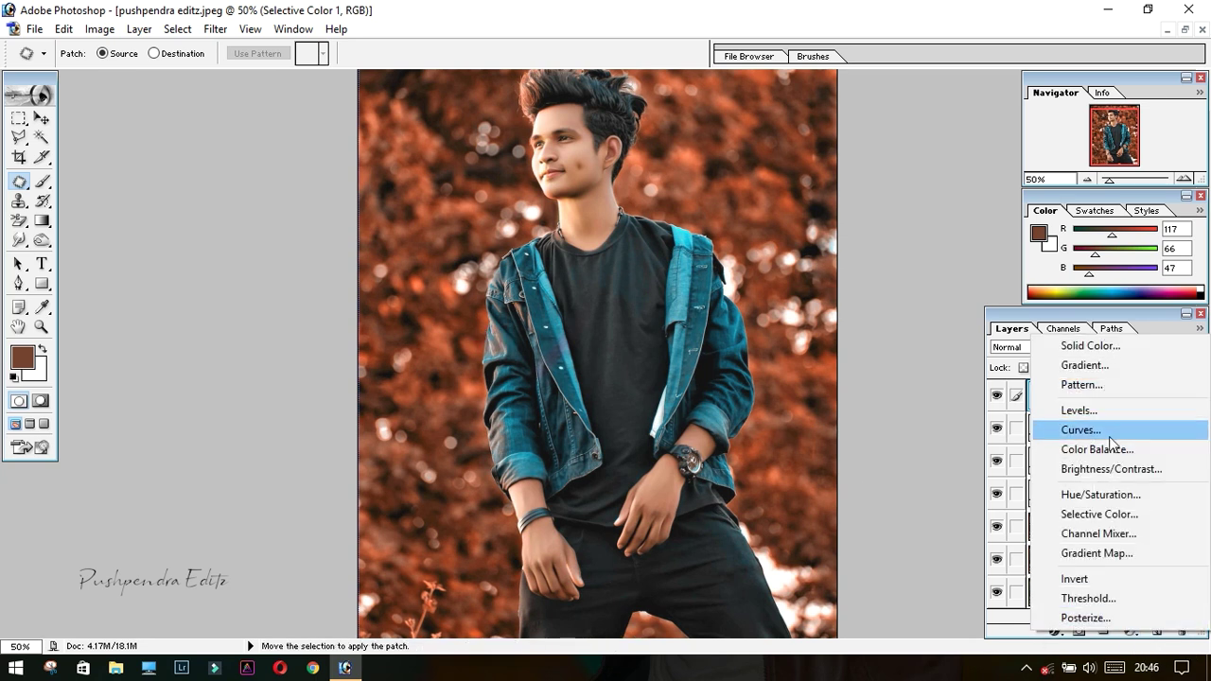
click(1108, 469)
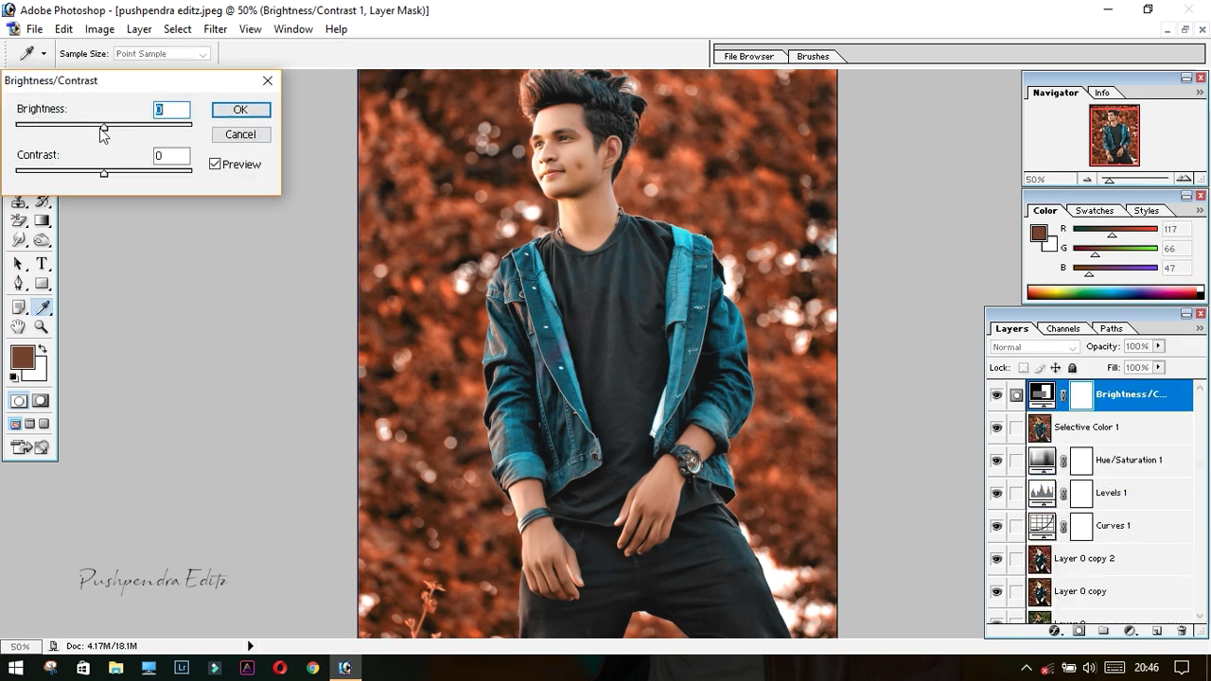
drag(104, 127, 125, 134)
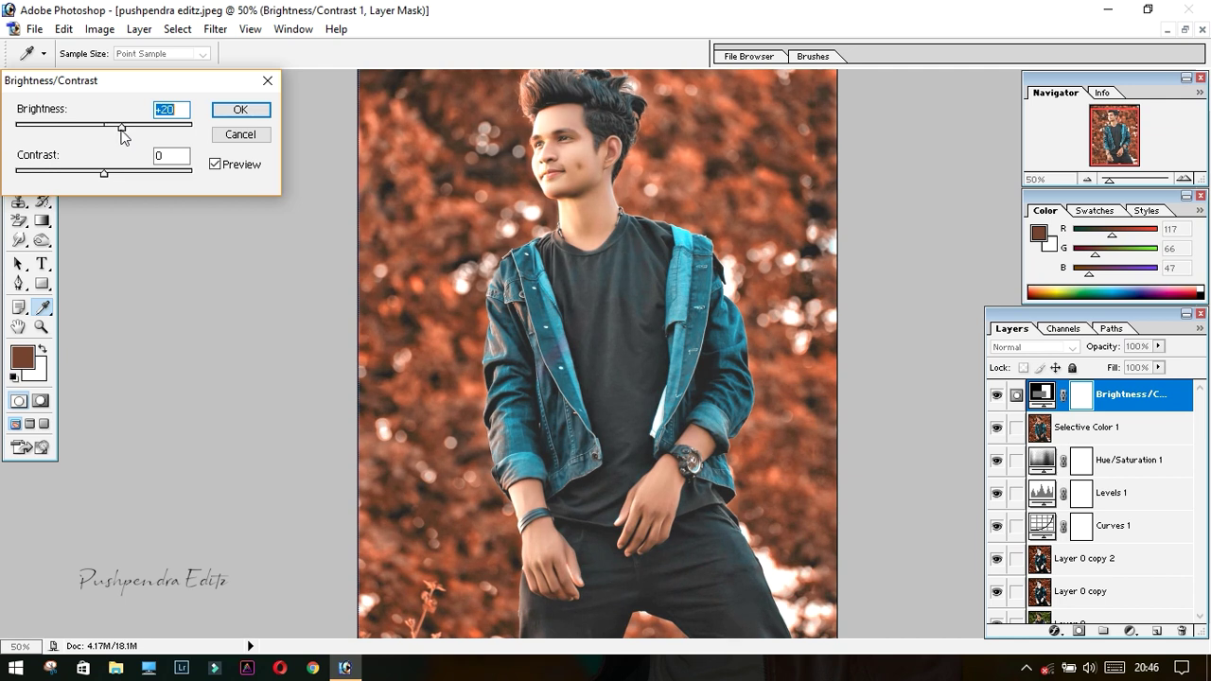
key(j)
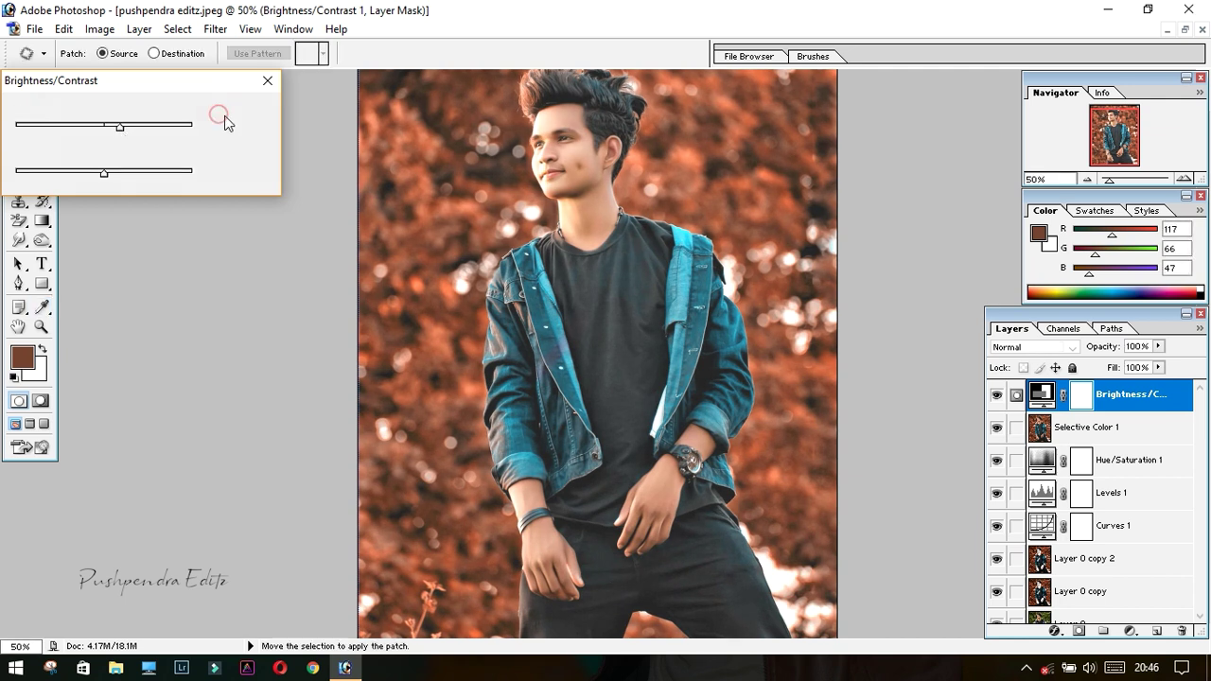
click(240, 110)
scroll(601, 470, up, 2)
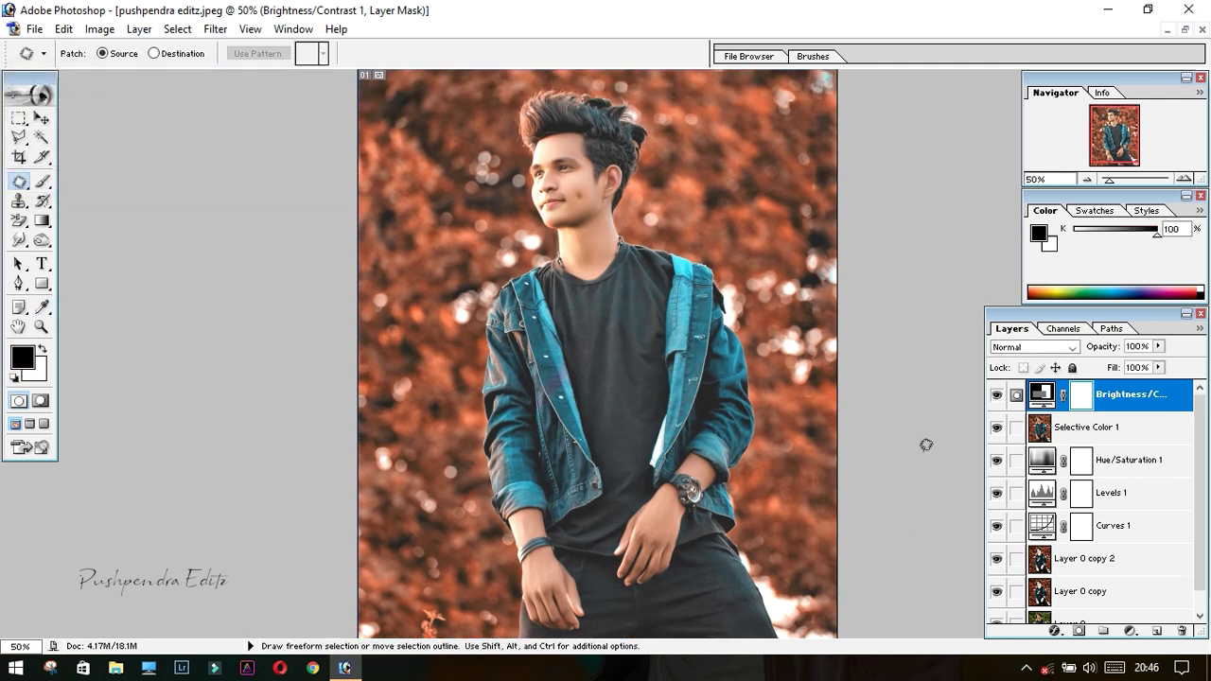
click(1081, 401)
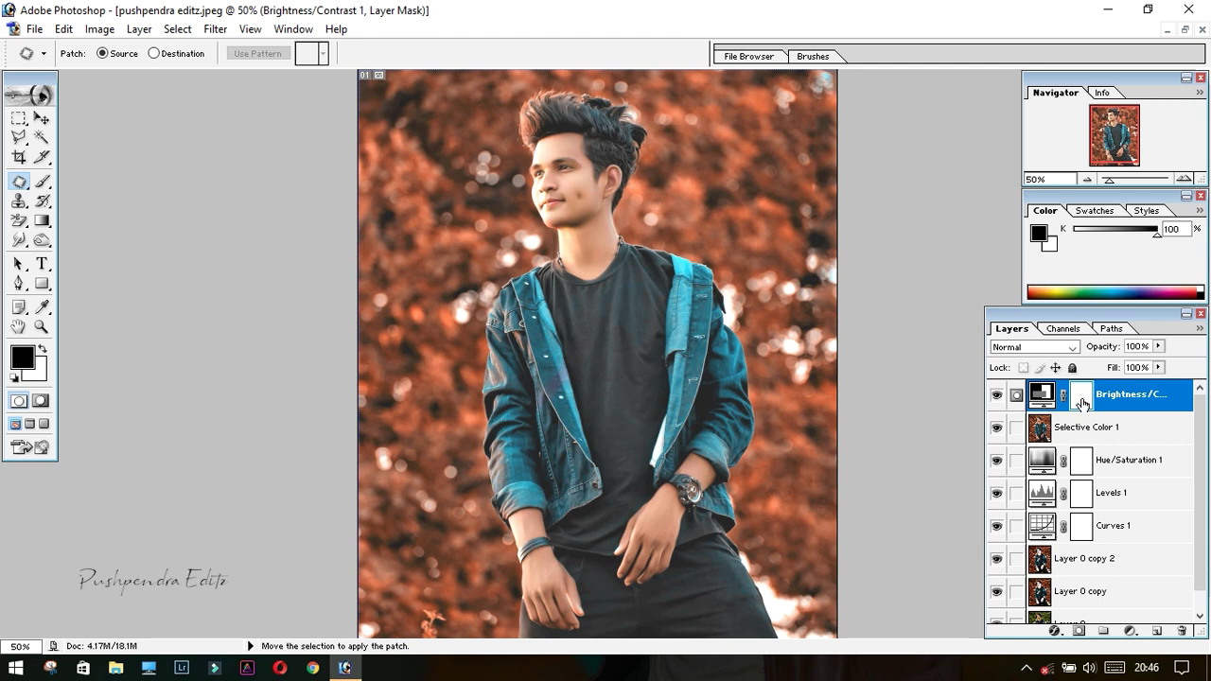
click(42, 181)
Zoom in on the face and neck and invert the Brightness/Contrast mask to black
click(83, 186)
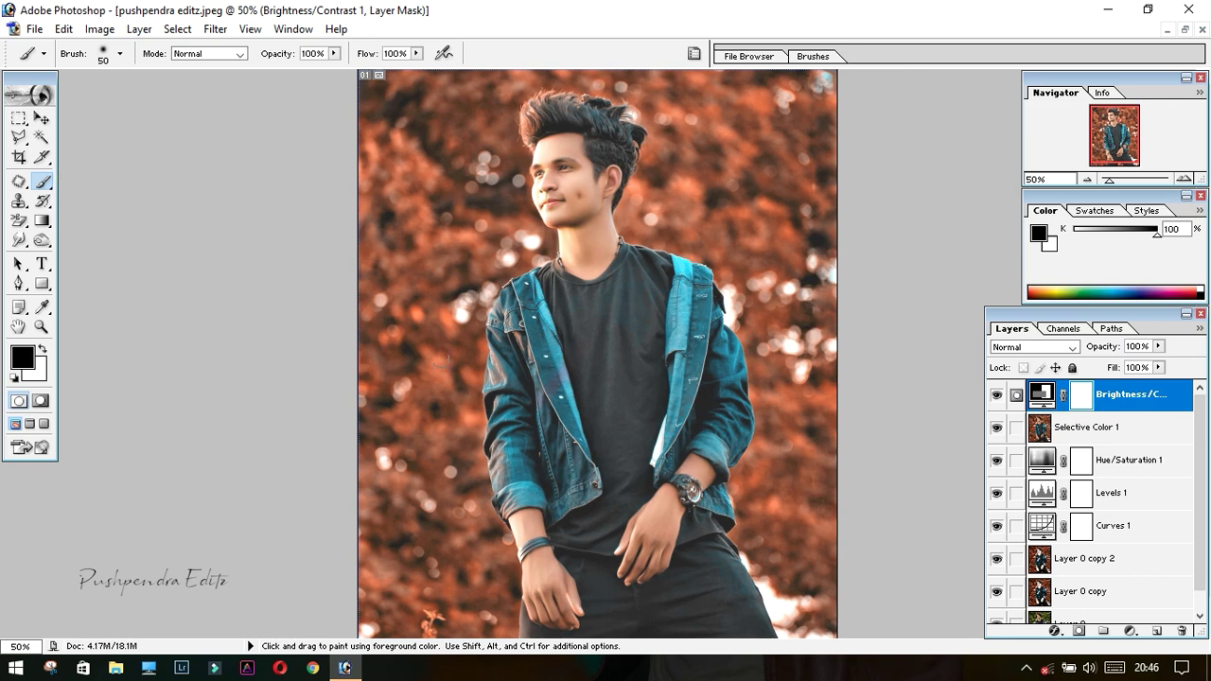
key(ctrl+plus)
key(ctrl+plus)
key(ctrl+plus)
key(space)
mouse_move(648, 109)
mouse_down()
mouse_move(451, 198)
mouse_move(448, 284)
mouse_up()
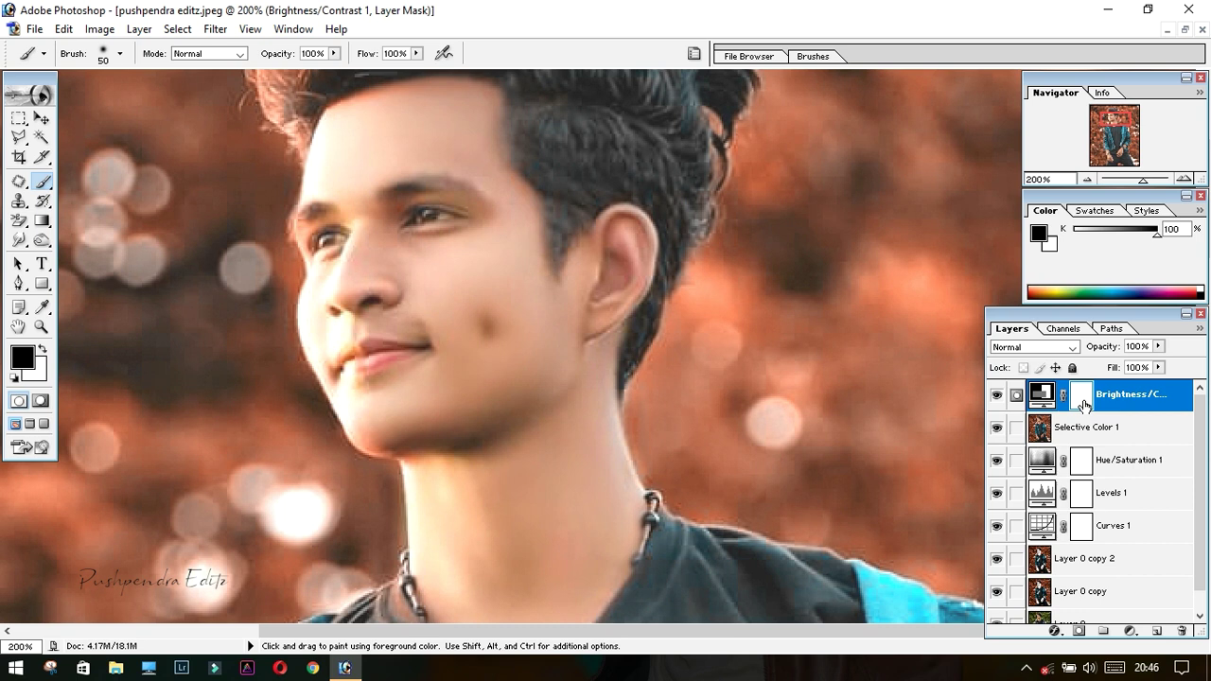
key(ctrl+i)
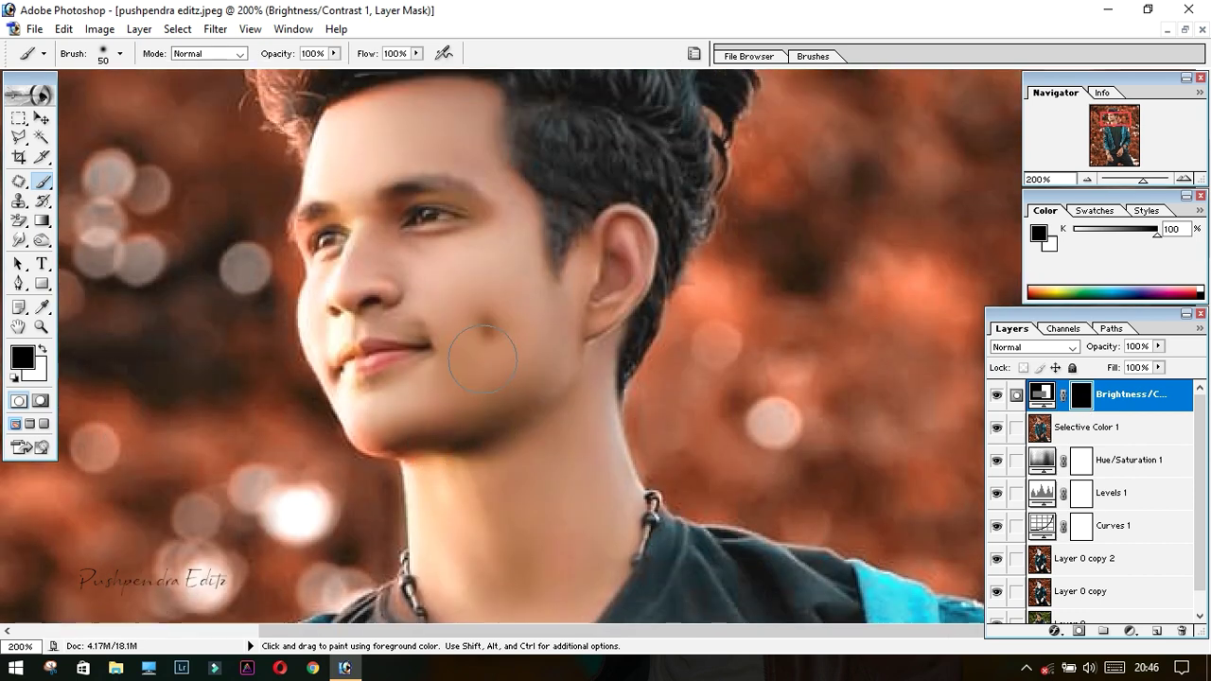
Paint white on the mask to brighten the face, cheek, jaw, chin and neck
click(43, 350)
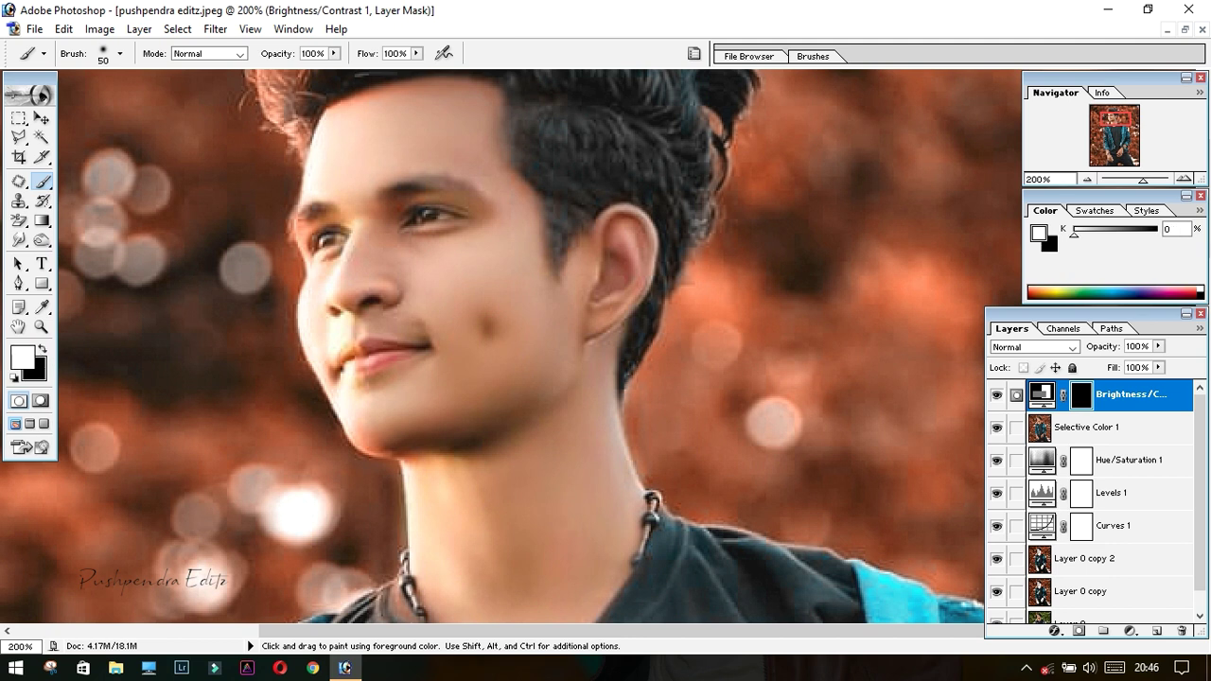
scroll(362, 157, up, 1)
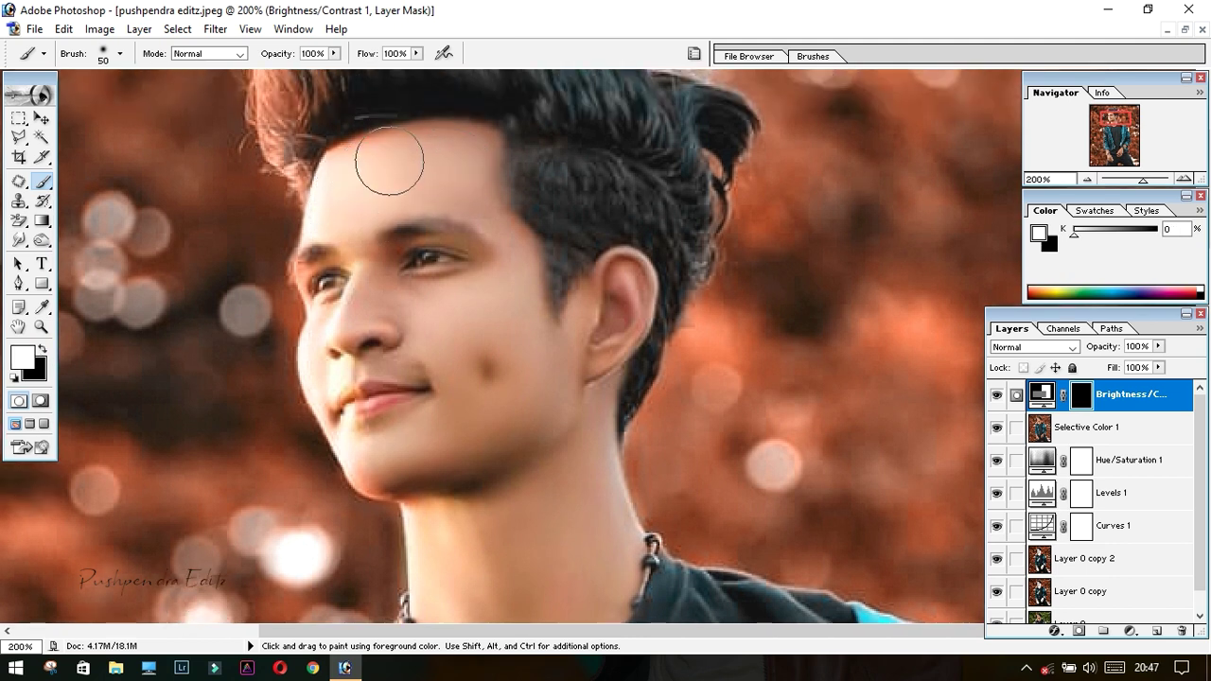
drag(459, 168, 513, 338)
scroll(456, 281, down, 2)
mouse_move(455, 281)
mouse_down()
mouse_move(425, 257)
mouse_move(476, 275)
mouse_move(530, 364)
mouse_move(434, 366)
mouse_move(397, 284)
mouse_up()
scroll(407, 255, down, 2)
mouse_move(596, 152)
mouse_down()
mouse_move(567, 454)
mouse_move(474, 321)
mouse_up()
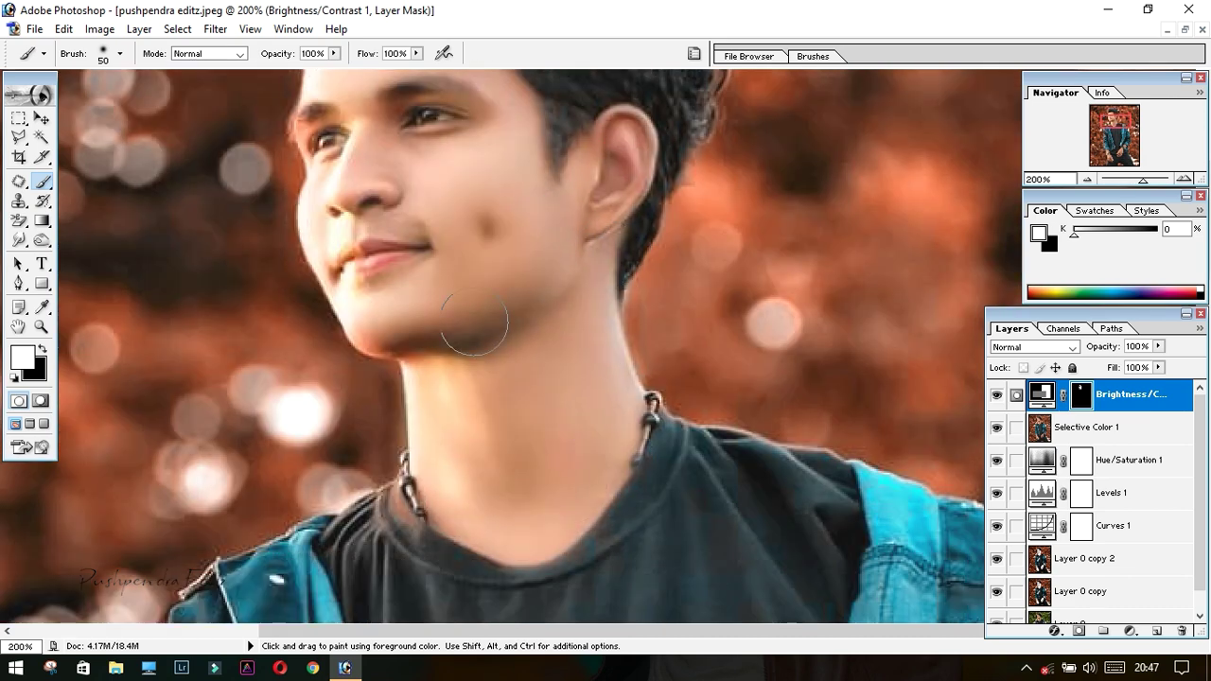
scroll(474, 322, down, 10)
Paint the brightening onto the hands and wrist, then zoom out to the whole figure
key(ctrl+minus)
scroll(576, 511, down, 5)
mouse_move(752, 348)
mouse_down()
mouse_move(662, 425)
mouse_move(681, 473)
mouse_up()
scroll(681, 473, up, 2)
drag(785, 340, 804, 388)
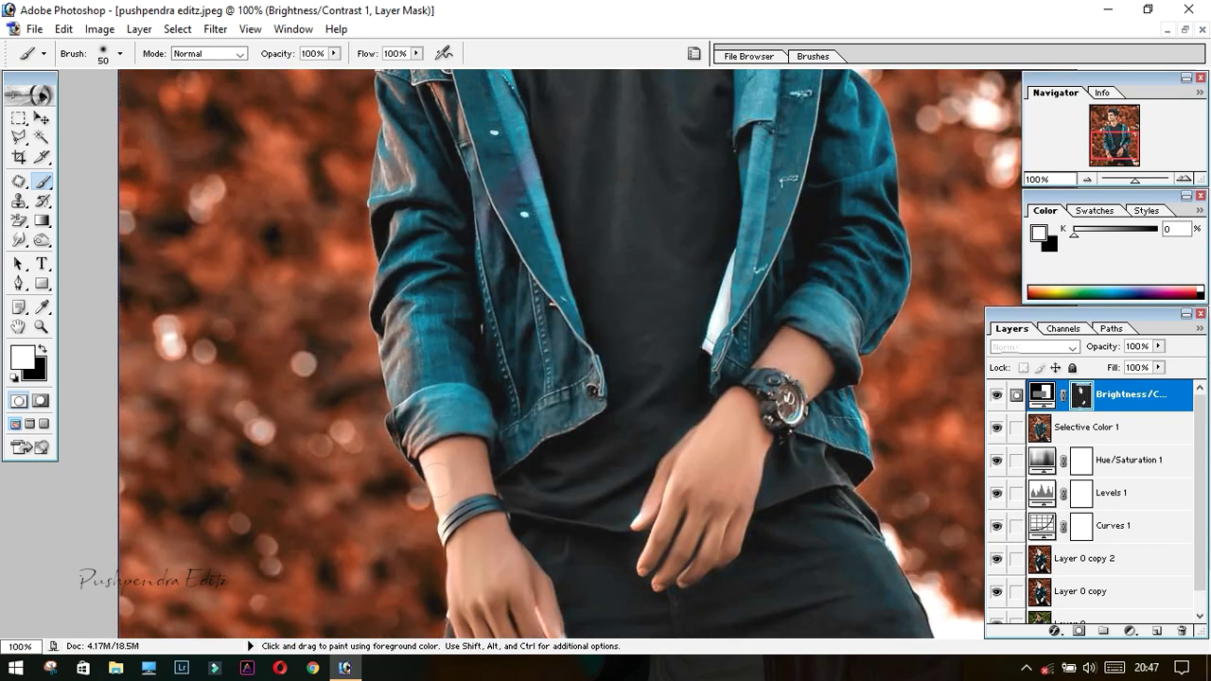
scroll(440, 473, down, 2)
drag(473, 419, 541, 490)
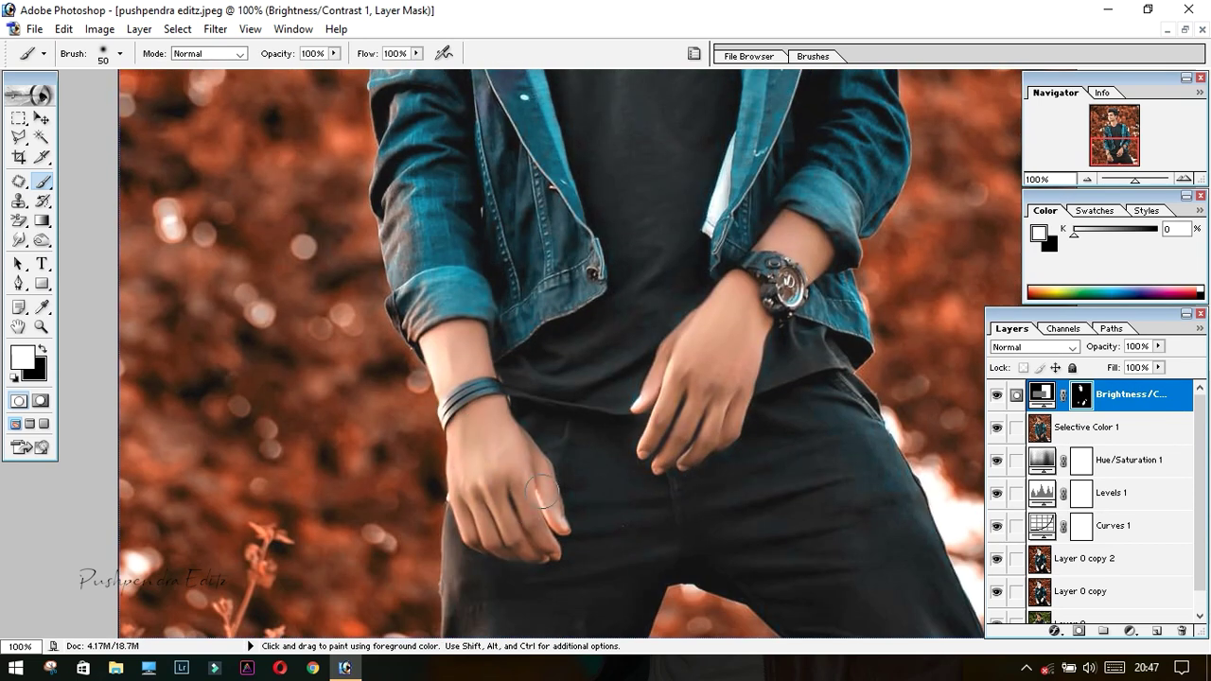
key(ctrl+minus)
scroll(514, 555, up, 1)
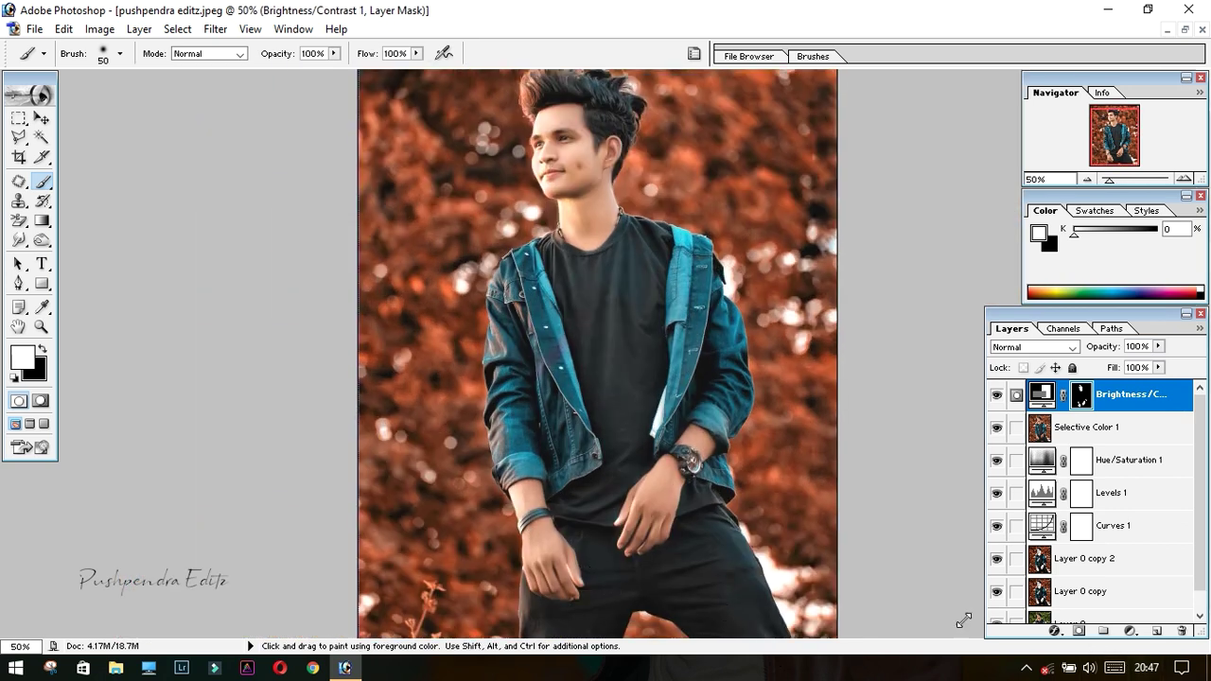
Add a Curves layer lifting black to 5 and raising the midtone from 123 to 131
click(1130, 631)
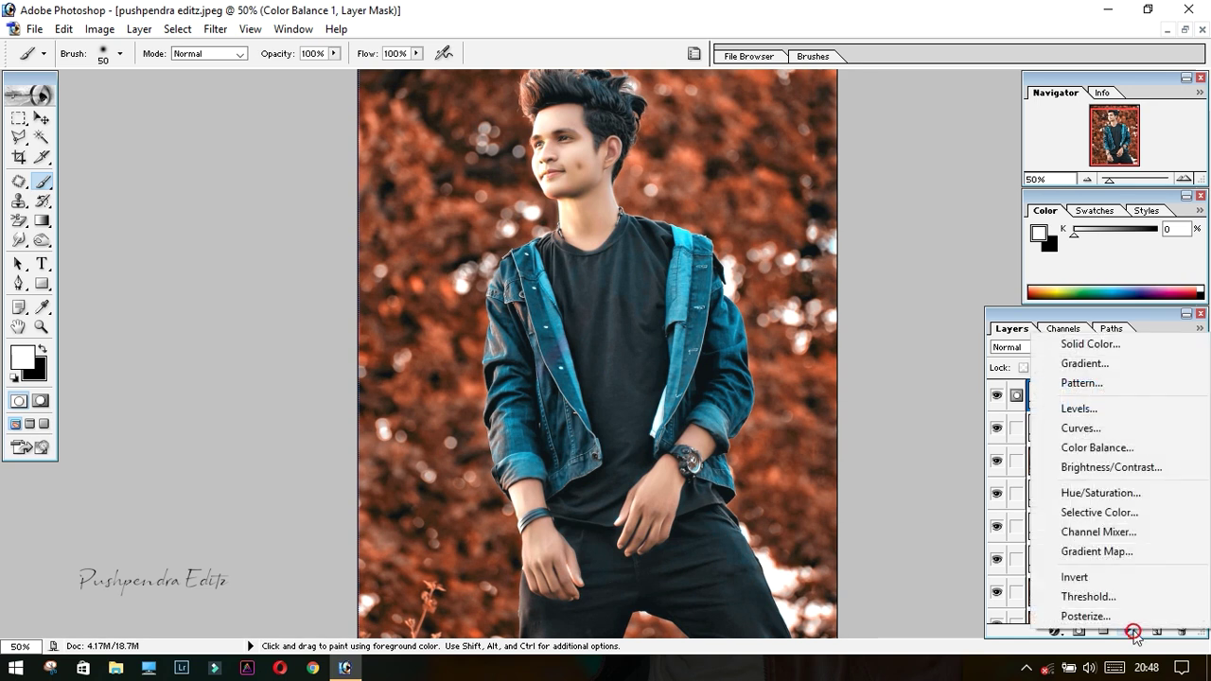
click(1093, 433)
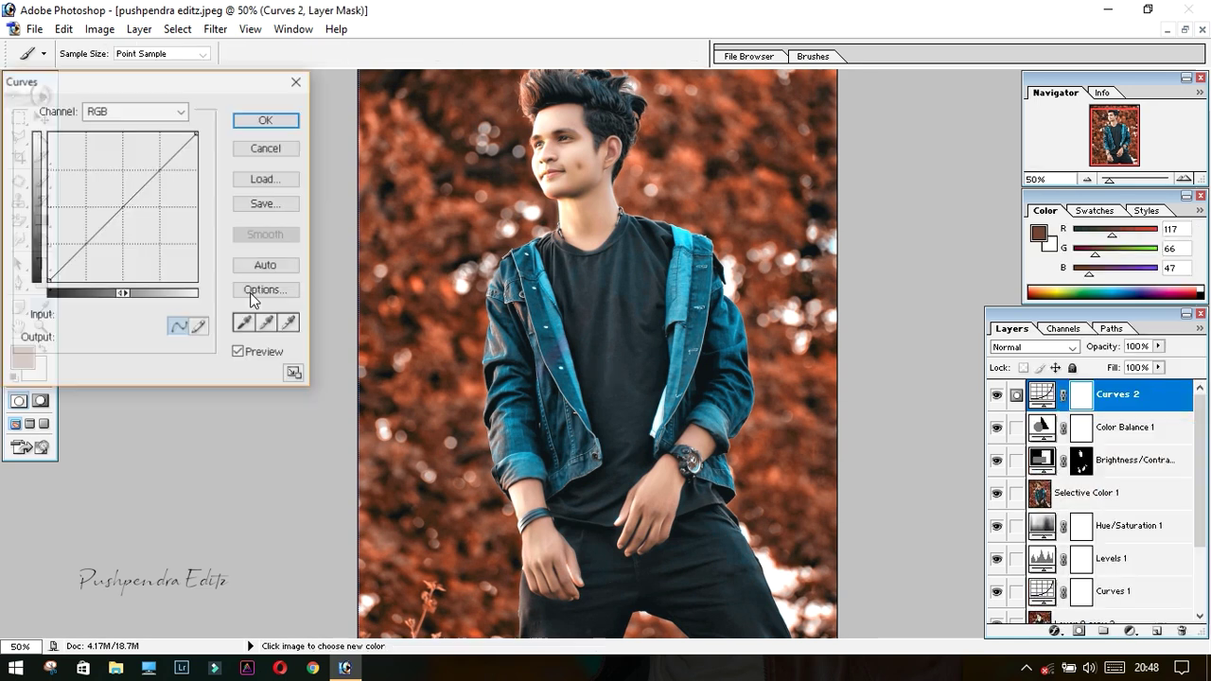
drag(46, 280, 47, 278)
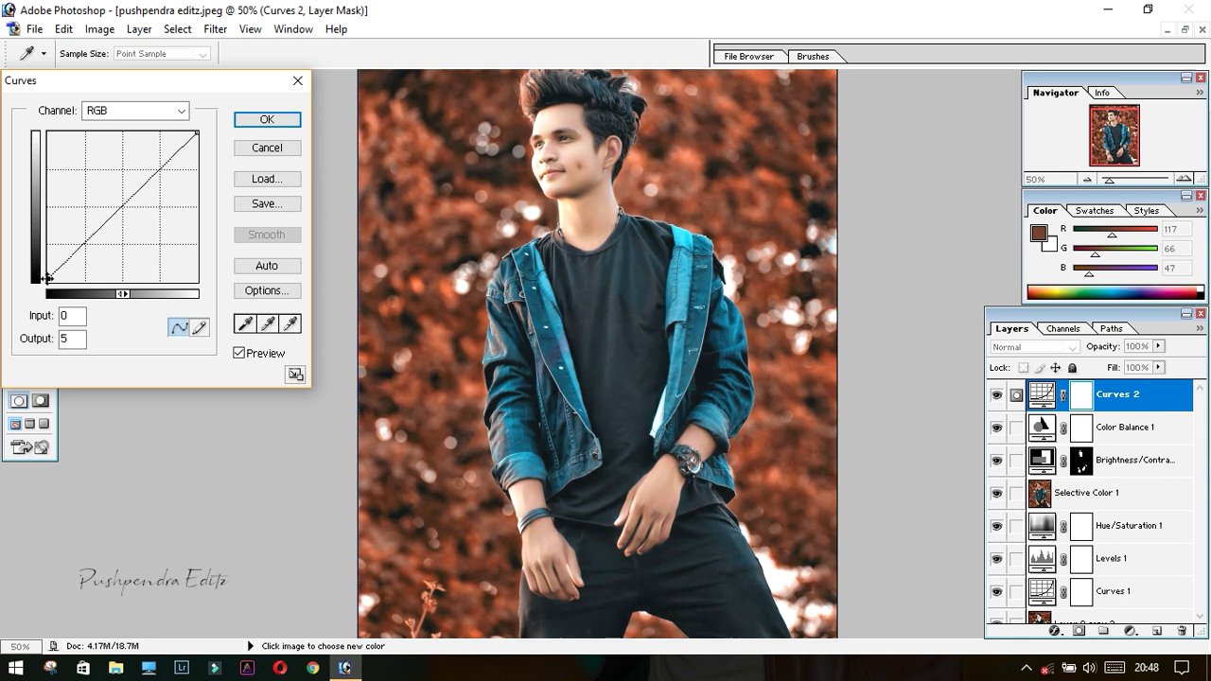
click(122, 205)
drag(122, 205, 120, 204)
click(242, 119)
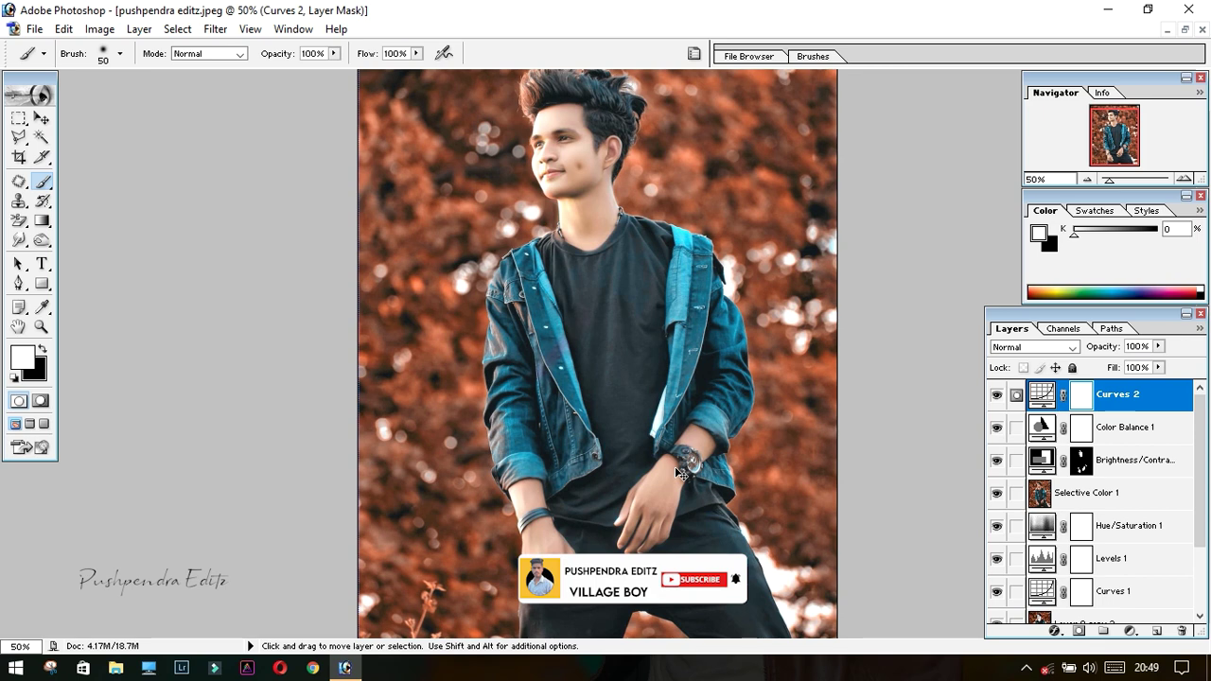
After a quick zoom check, stamp all visible layers into a merged top layer with Ctrl+Shift+Alt+E
key(ctrl+alt+0)
key(ctrl+0)
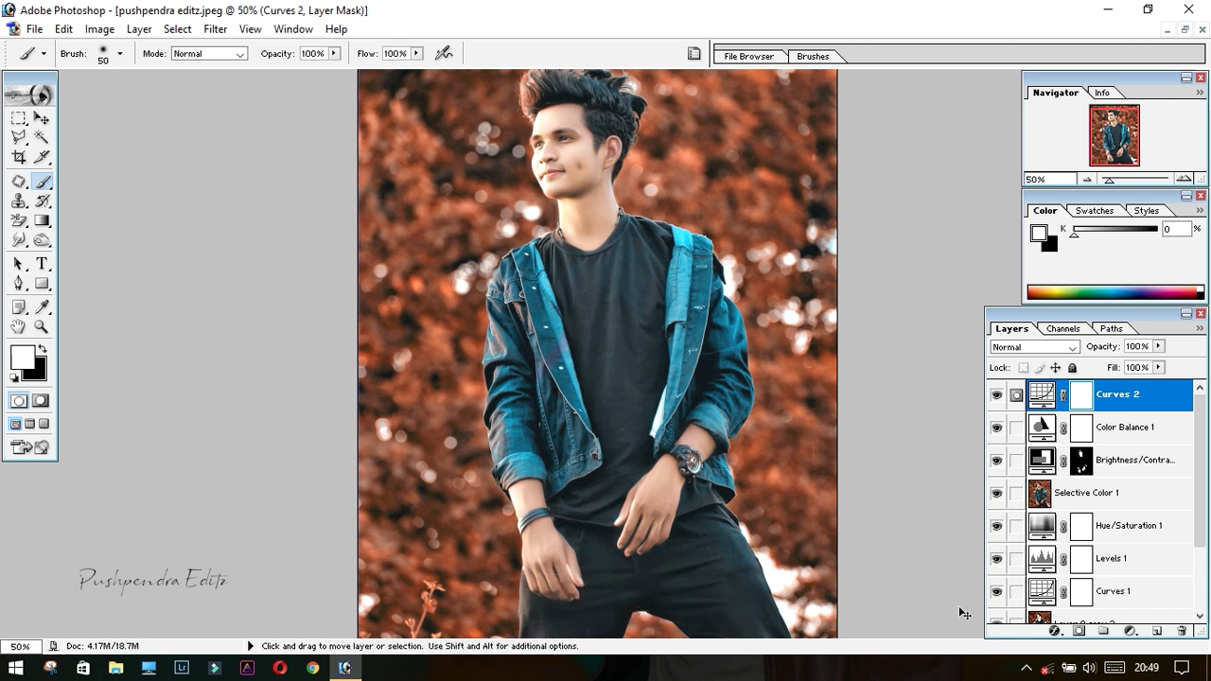
key(shift+alt)
key(ctrl+shift+alt+e)
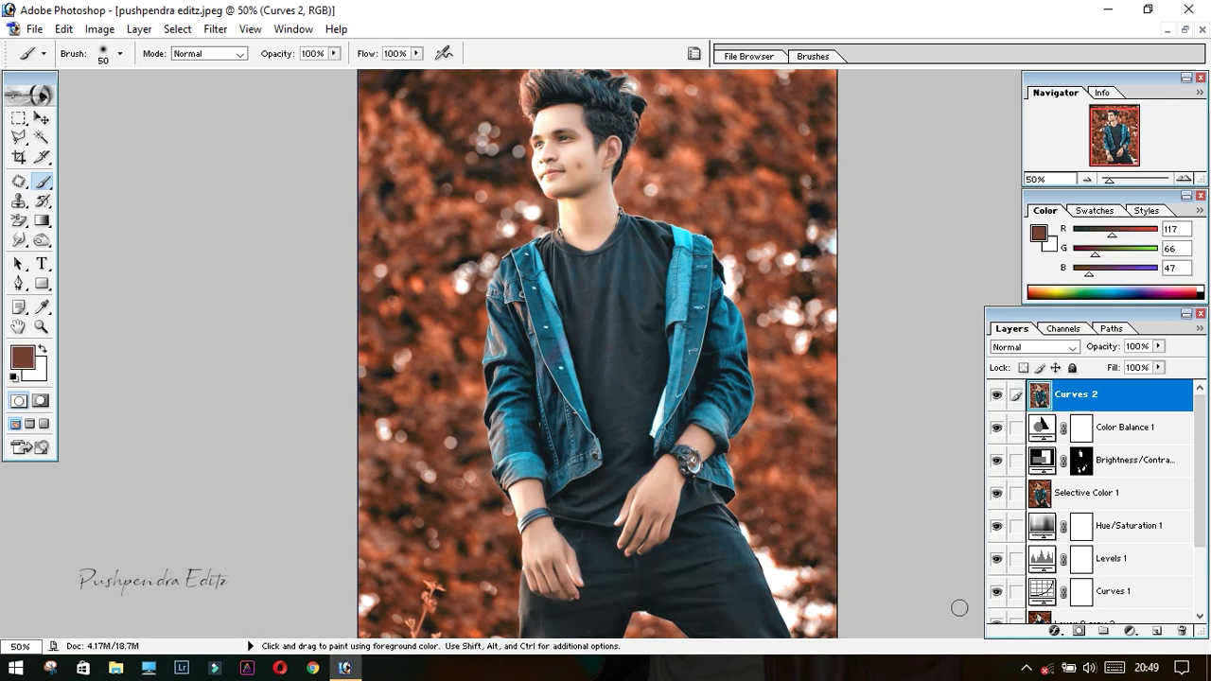
Apply a 1.5-pixel High Pass filter to the merged layer and set it to Overlay blending
click(215, 29)
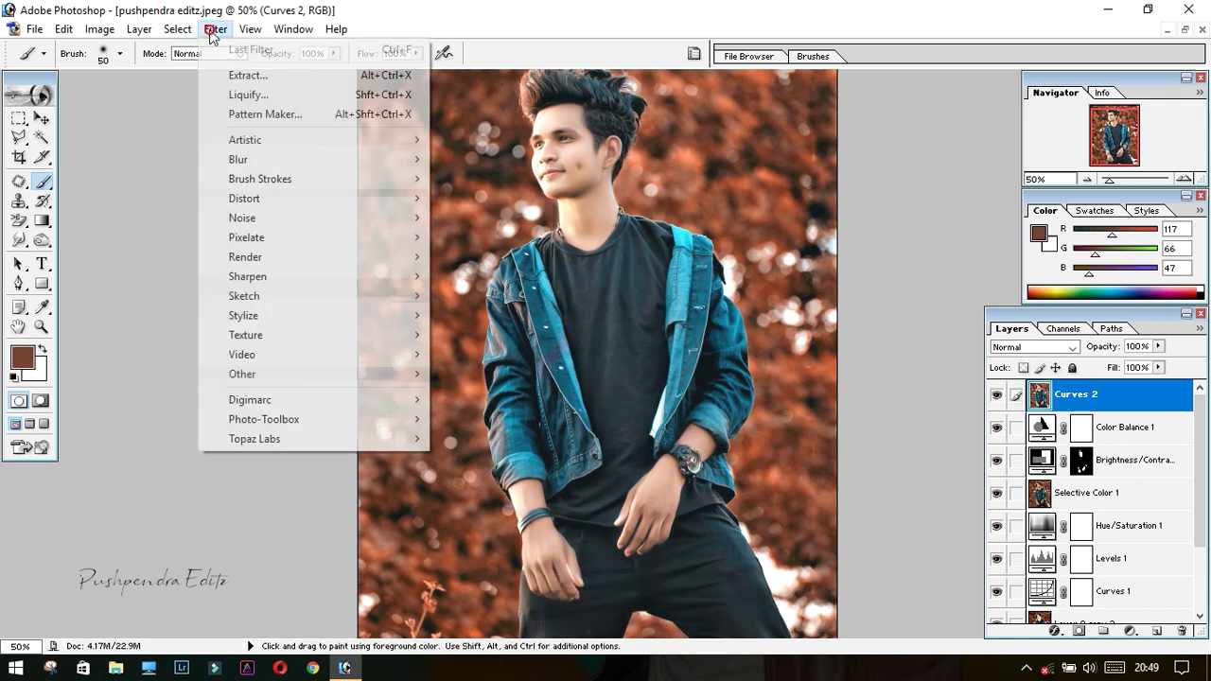
mouse_move(243, 373)
click(442, 392)
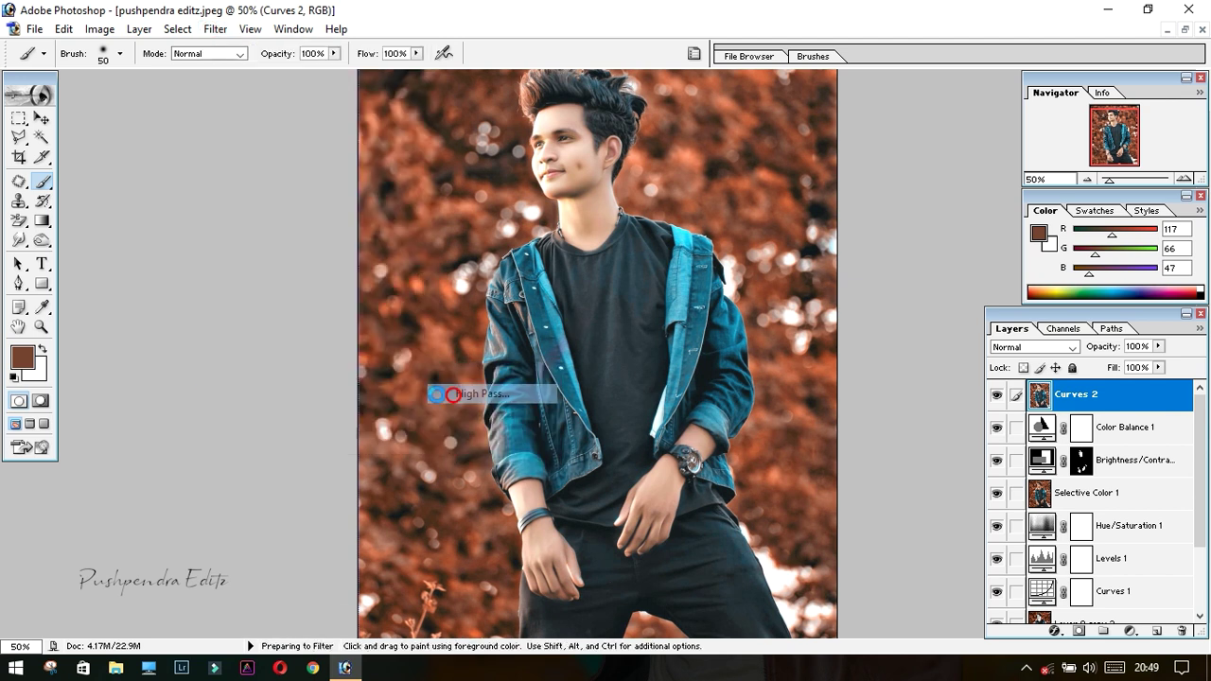
drag(831, 390, 806, 395)
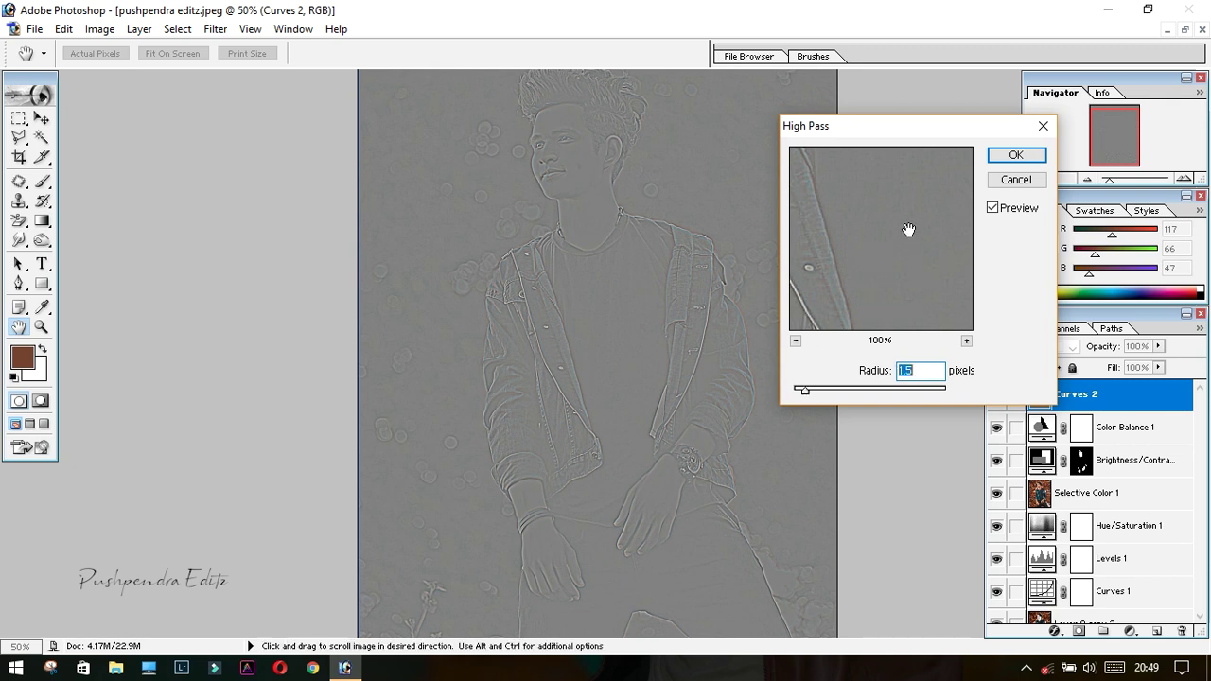
click(1017, 155)
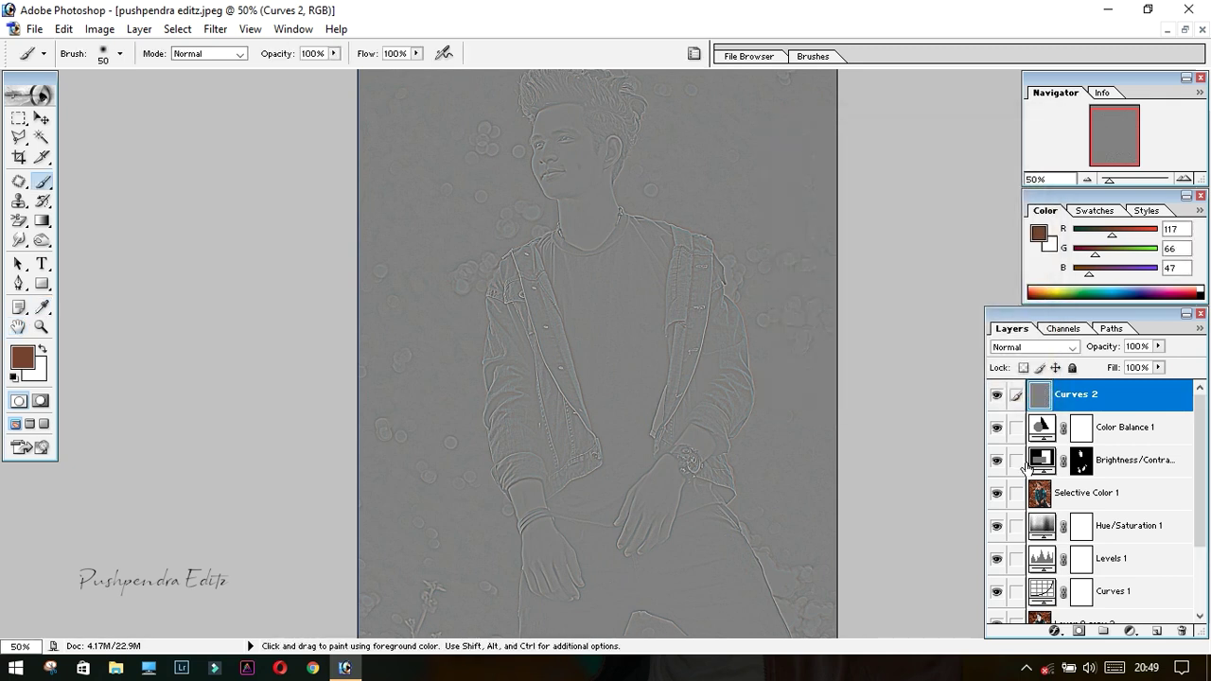
click(1049, 349)
click(1006, 499)
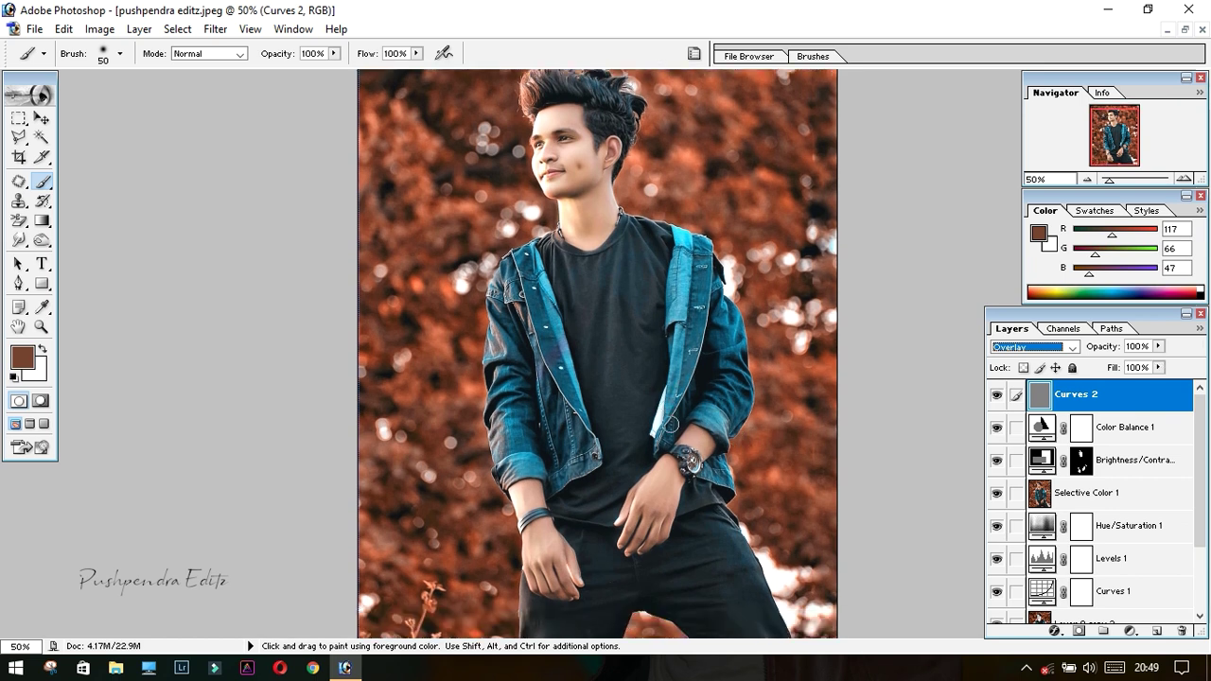
key(ctrl+plus)
key(ctrl+plus)
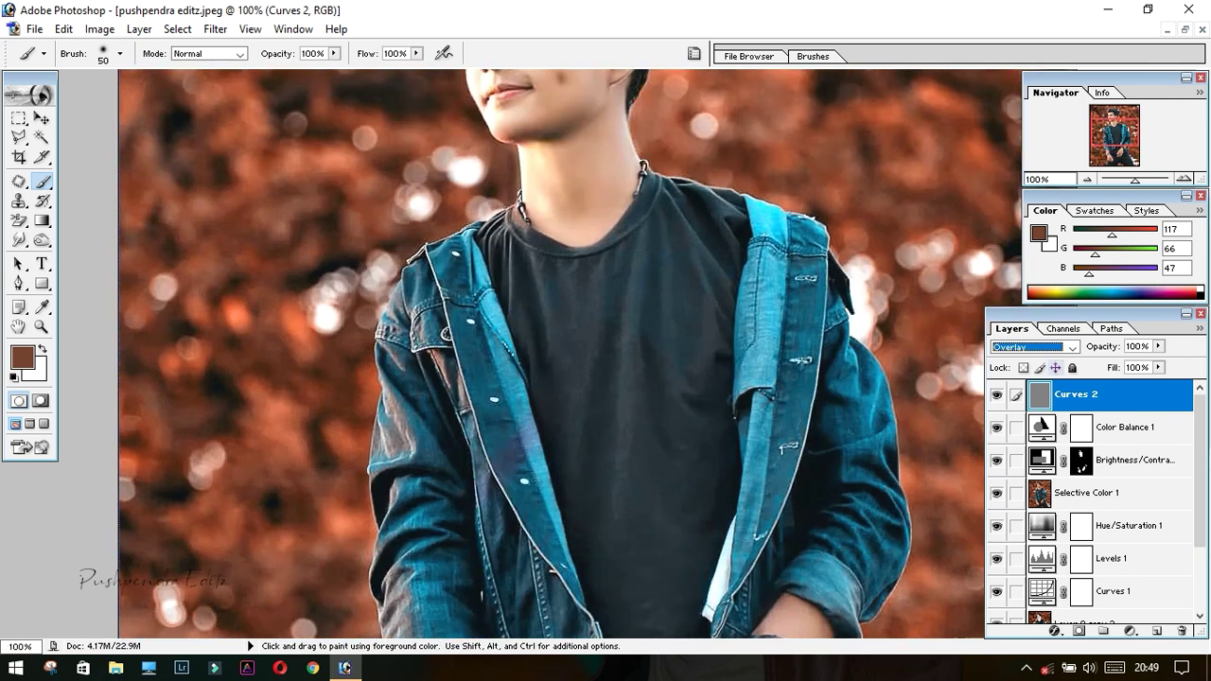
click(996, 398)
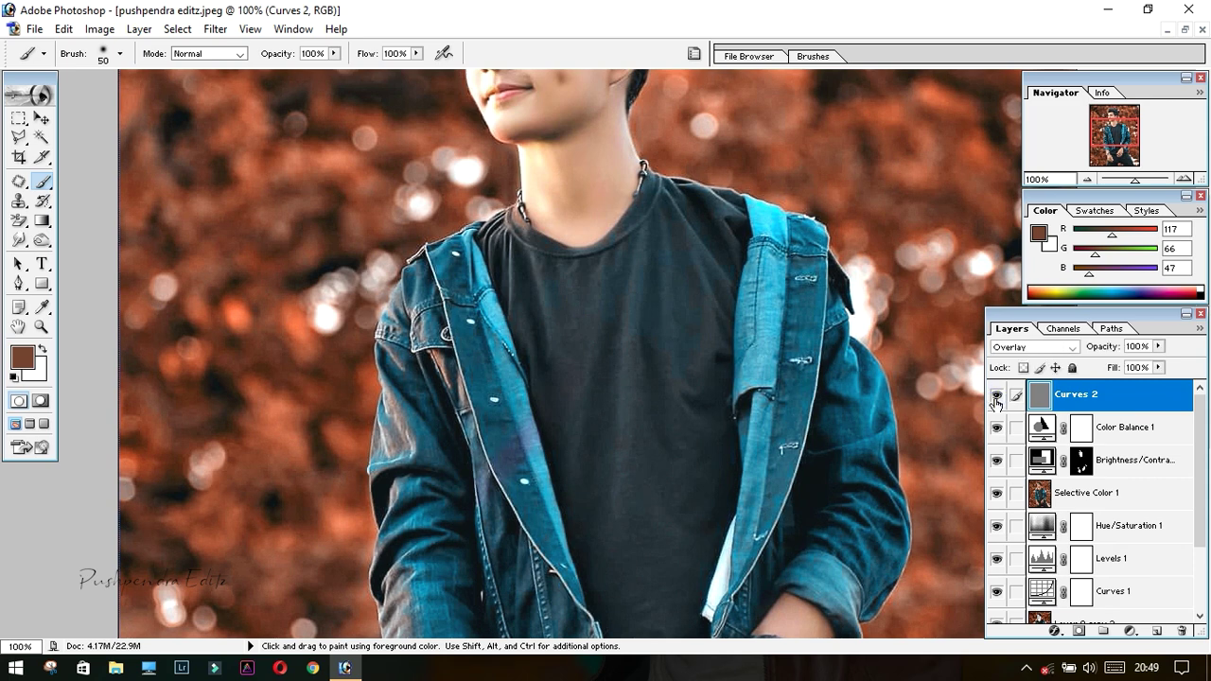
scroll(568, 378, down, 2)
scroll(582, 474, up, 3)
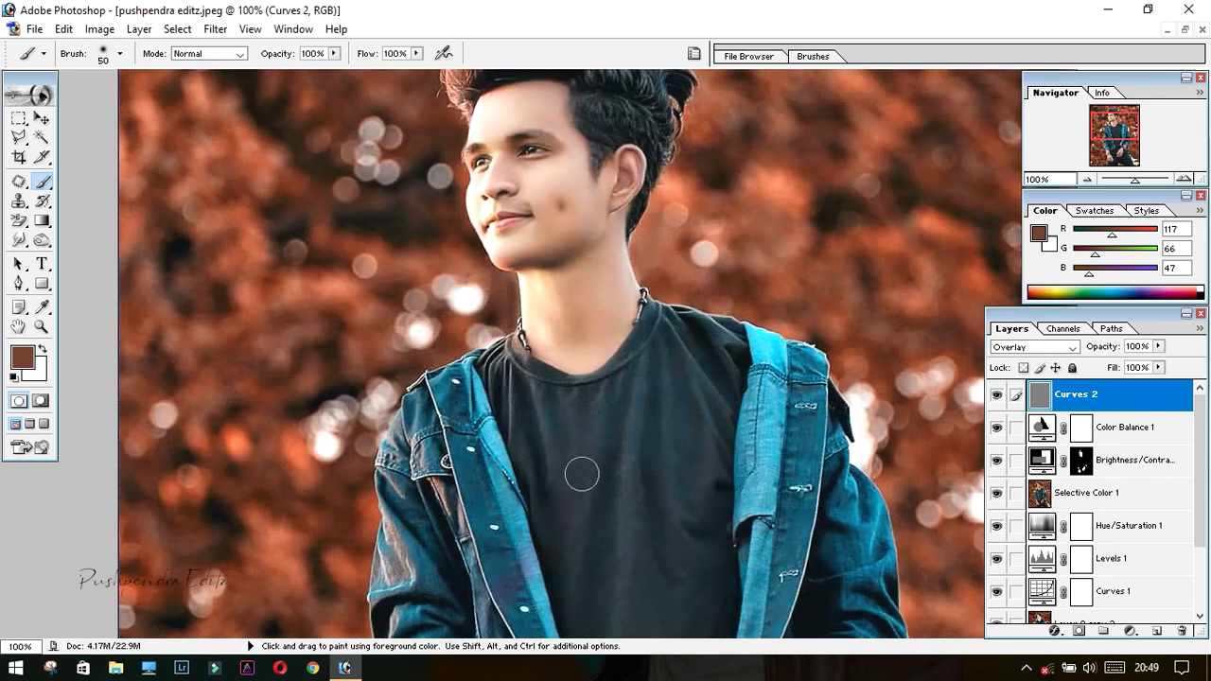
scroll(582, 474, up, 2)
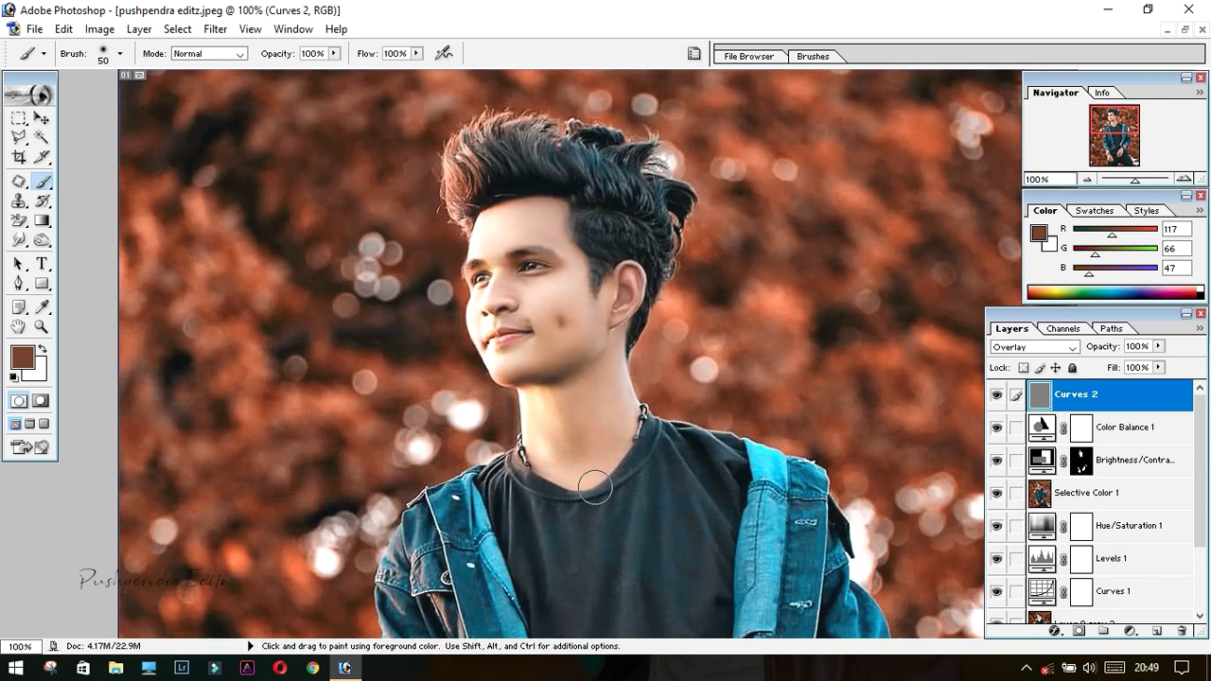